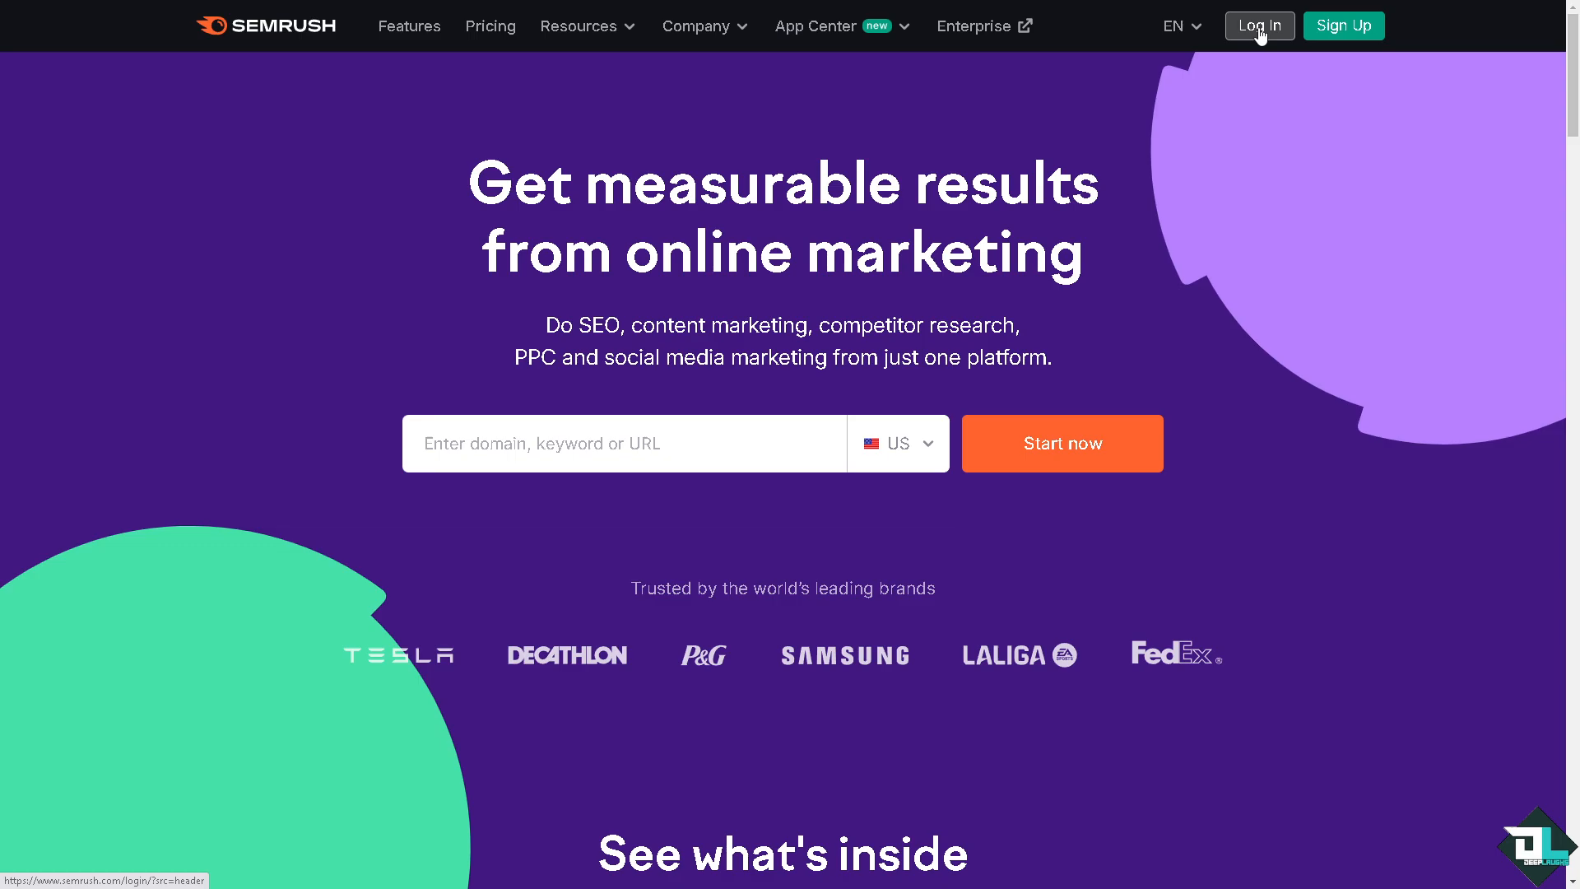
# Step: Open the account sign-up, and analyze the backlinks of youtube.com with Backlink Analytics
pyautogui.click(1370, 30)
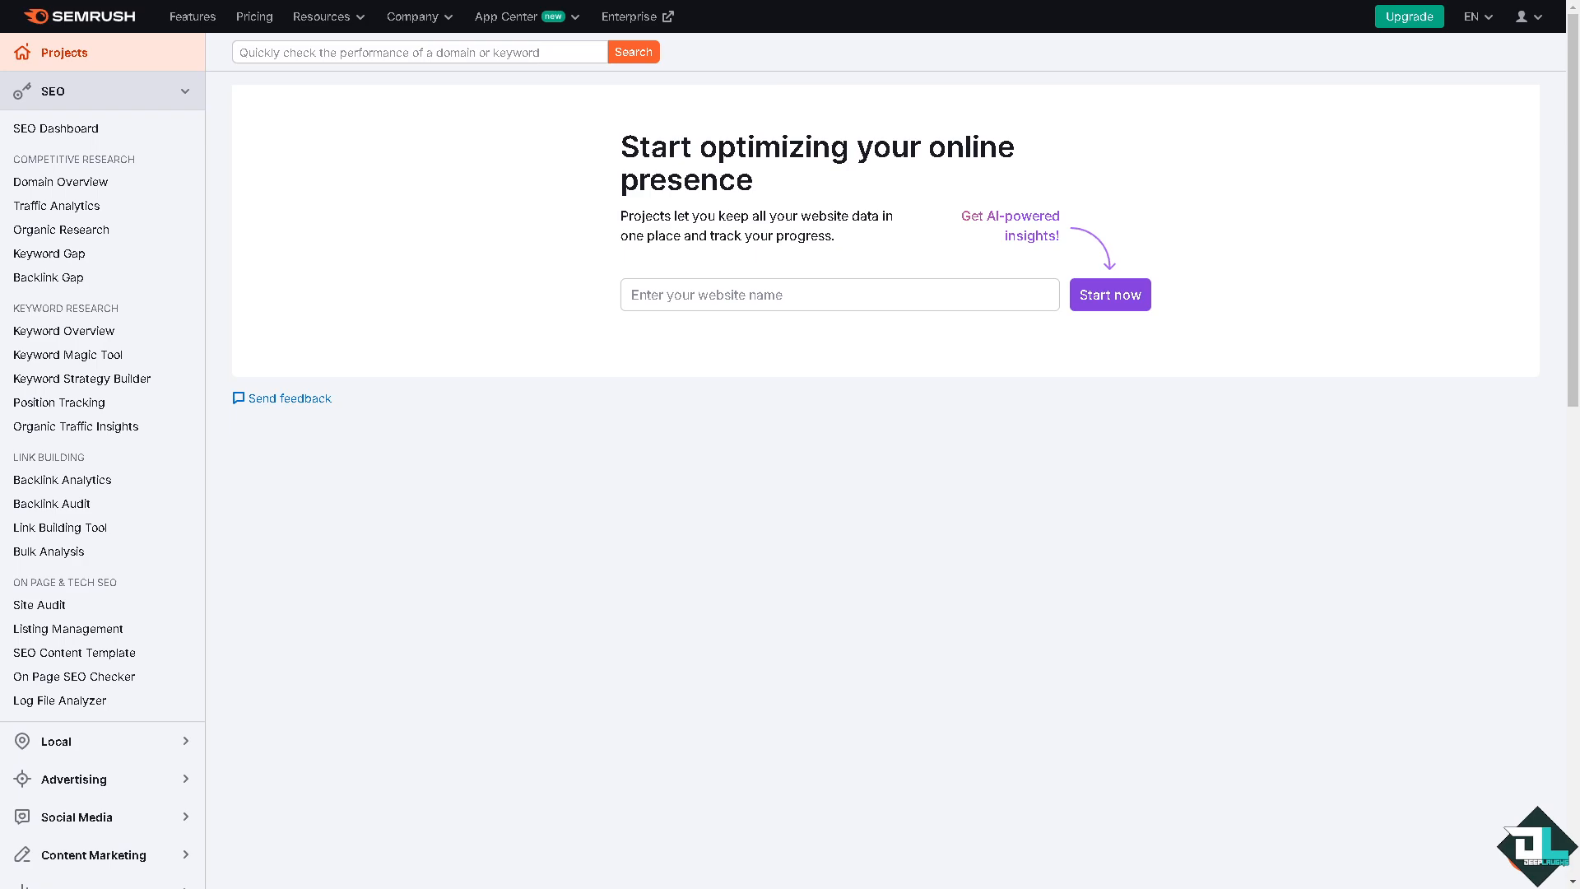
pyautogui.click(82, 482)
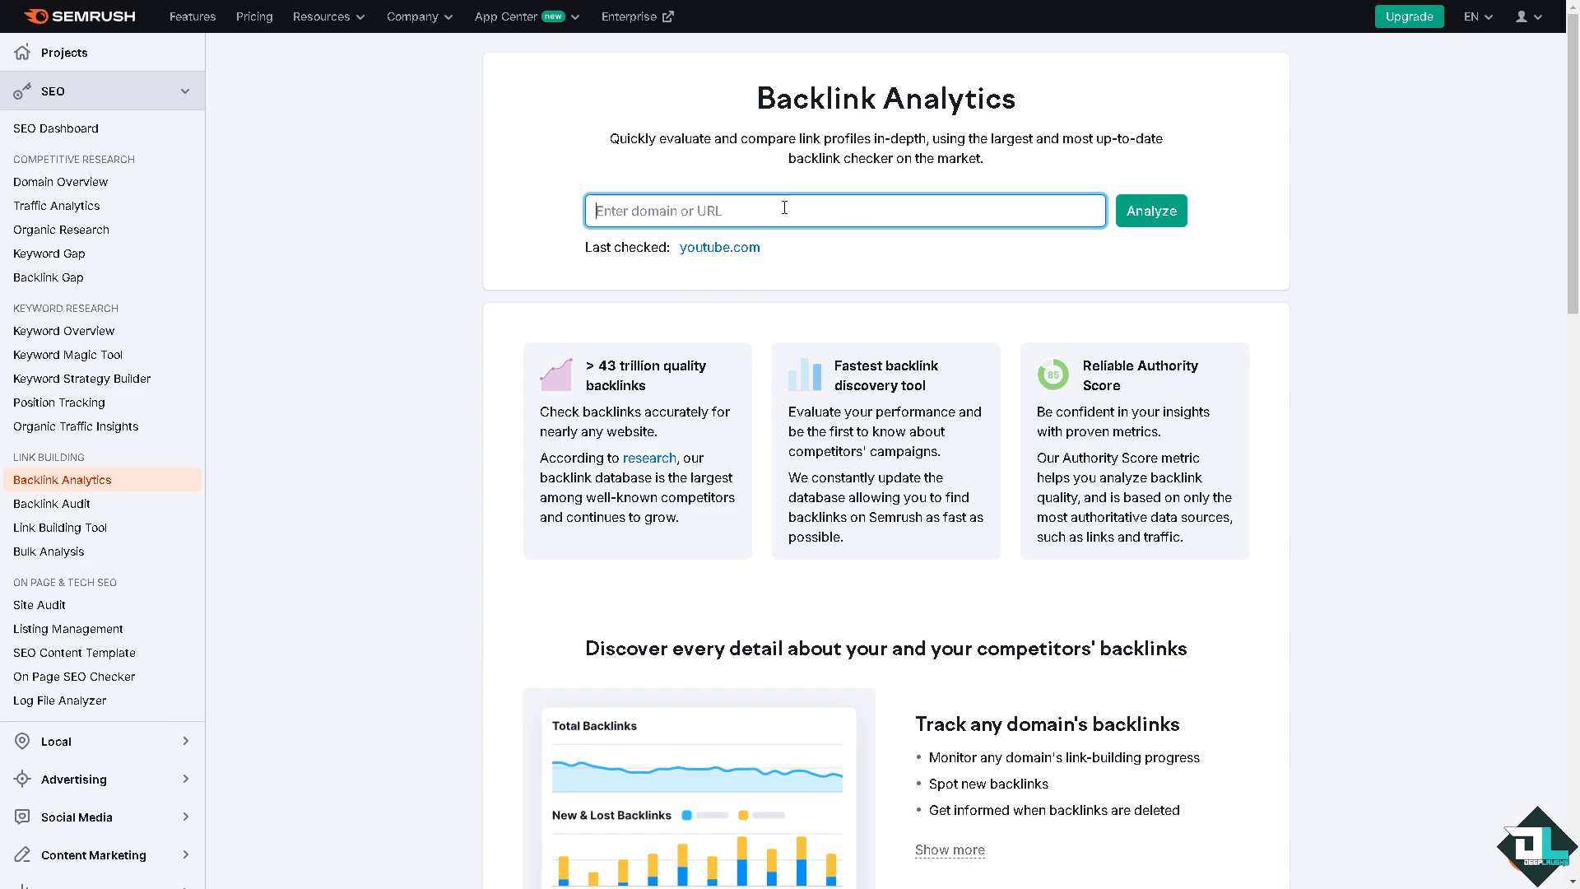
pyautogui.click(735, 249)
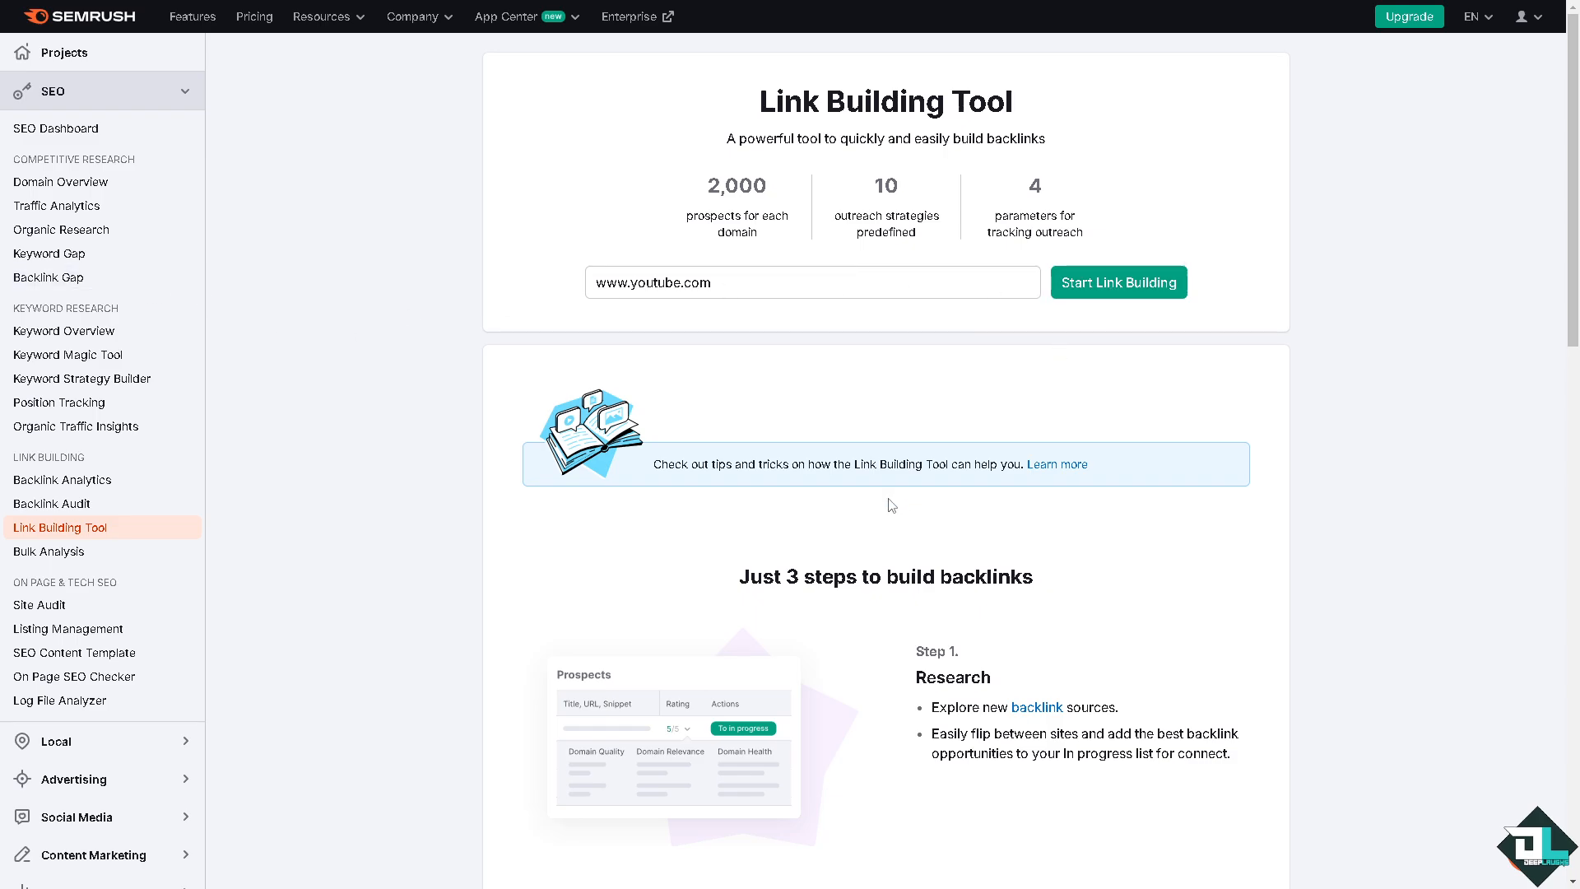
pyautogui.scroll(-2, 892, 505)
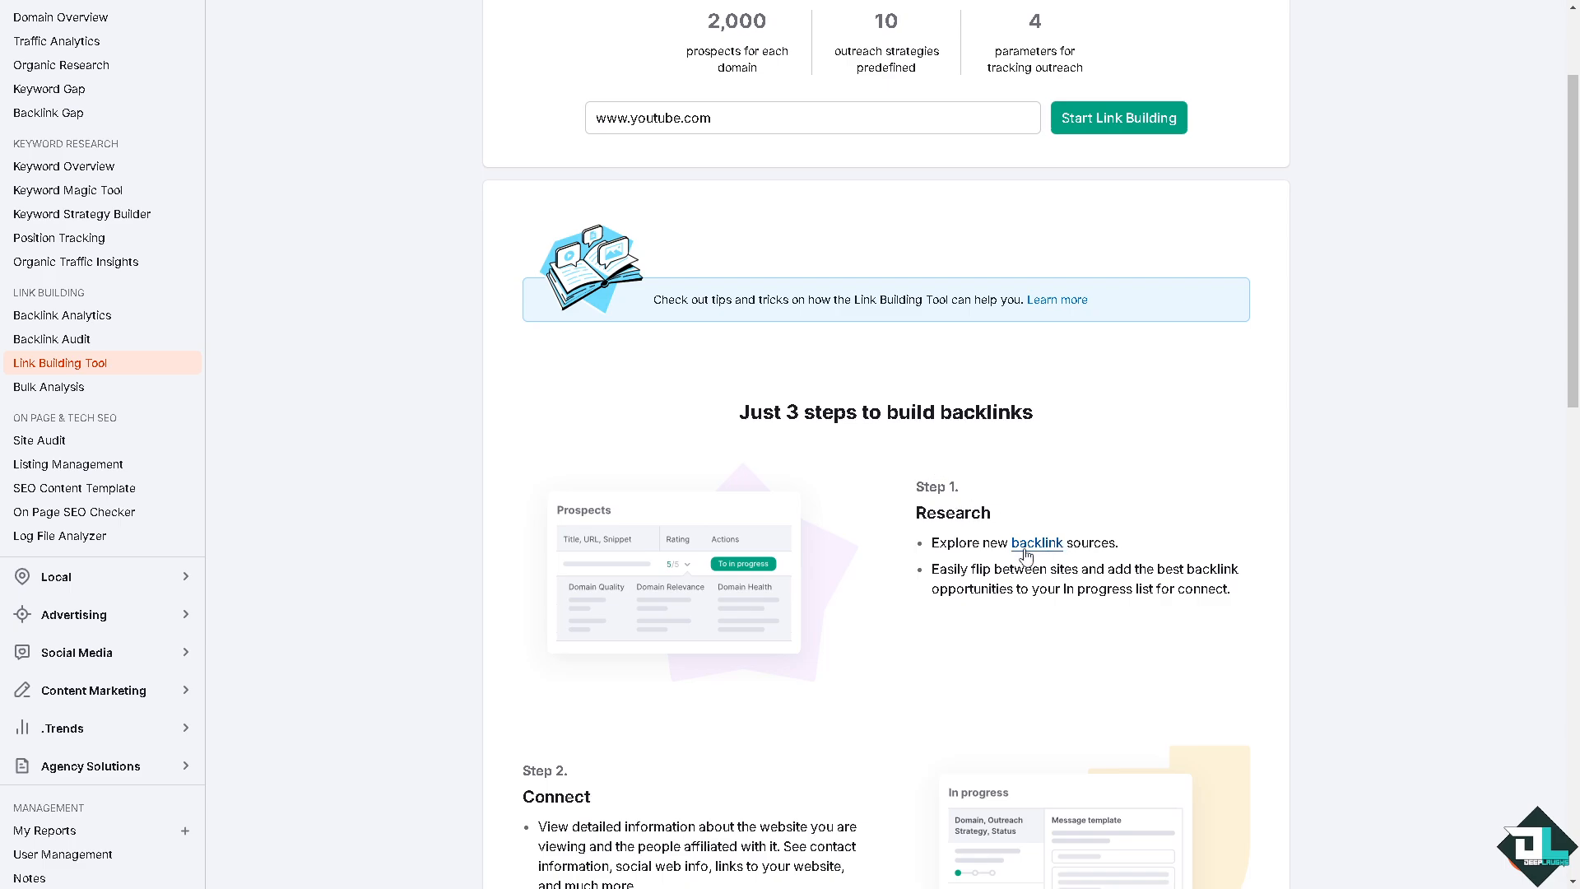
pyautogui.scroll(-4, 1039, 551)
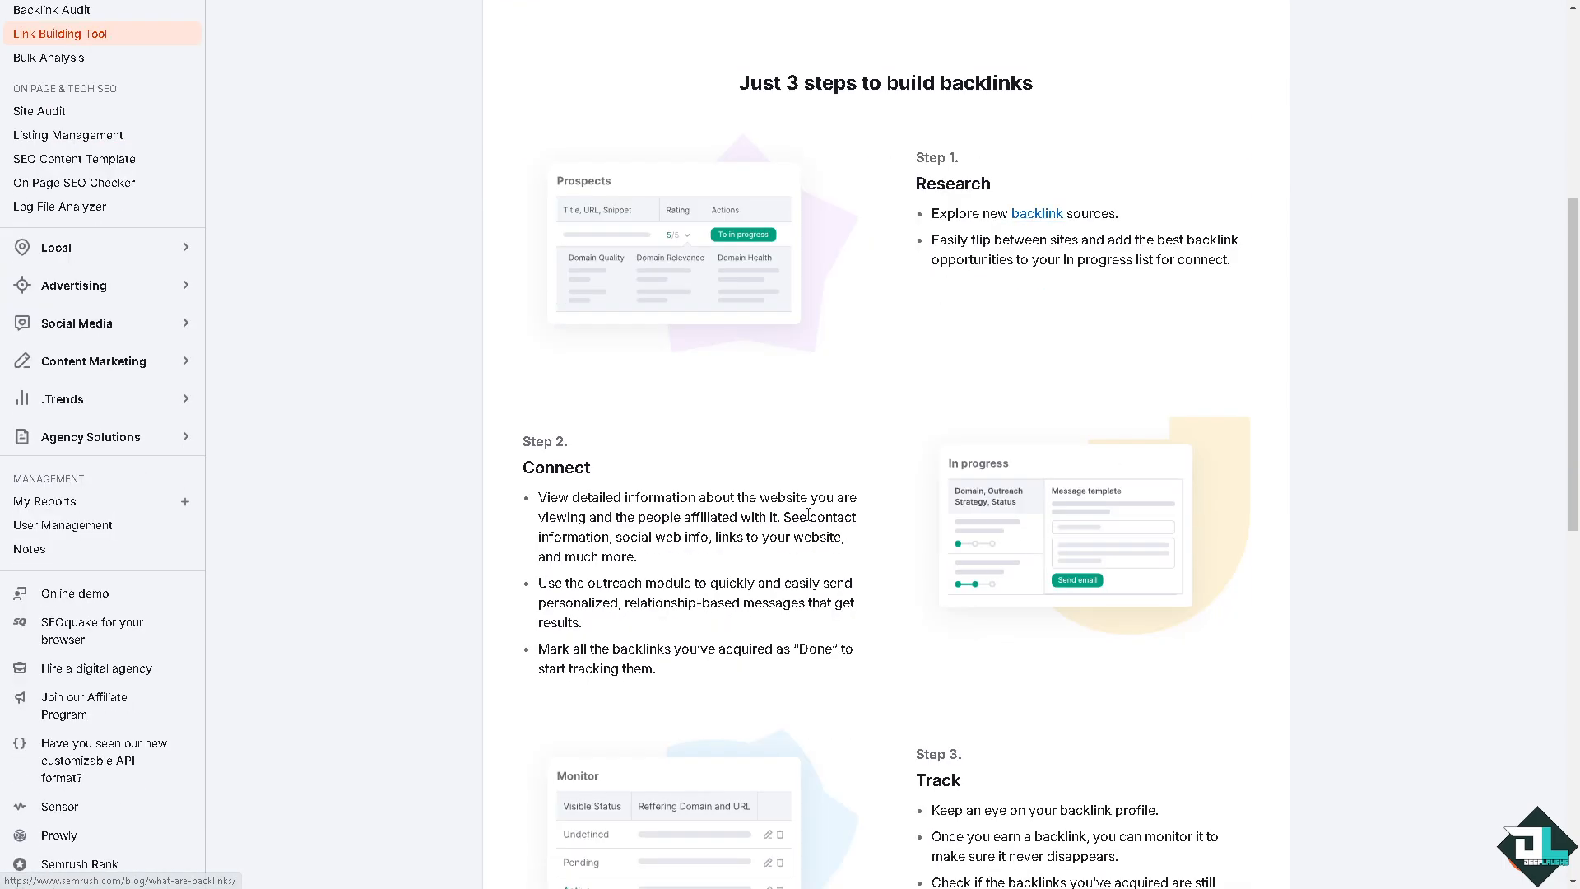
pyautogui.scroll(-7, 877, 535)
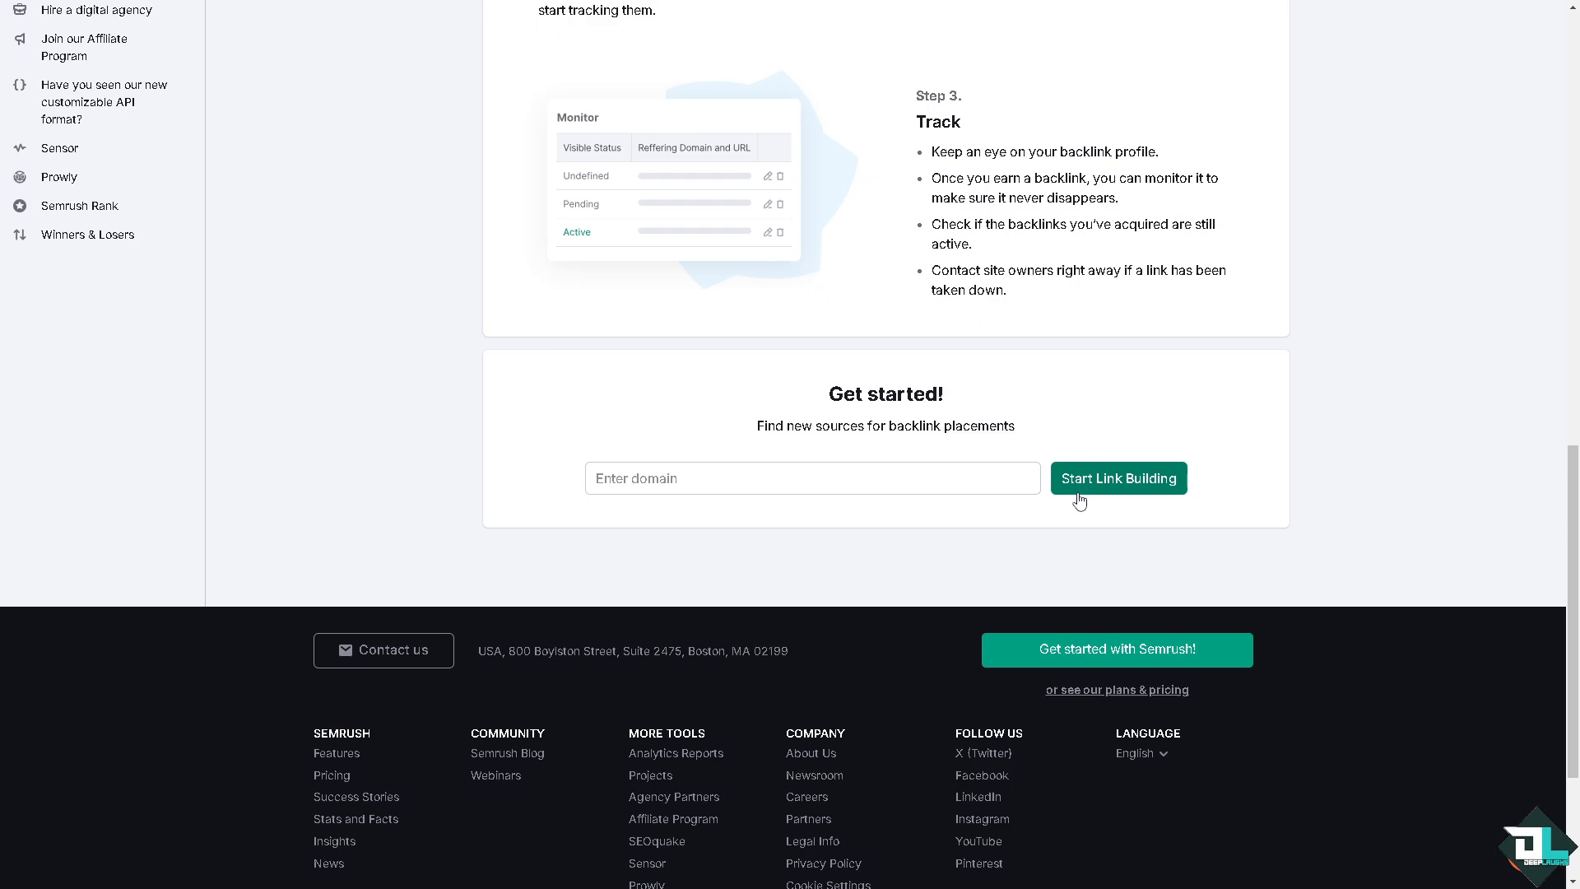
pyautogui.scroll(9, 1076, 497)
pyautogui.scroll(5, 1108, 554)
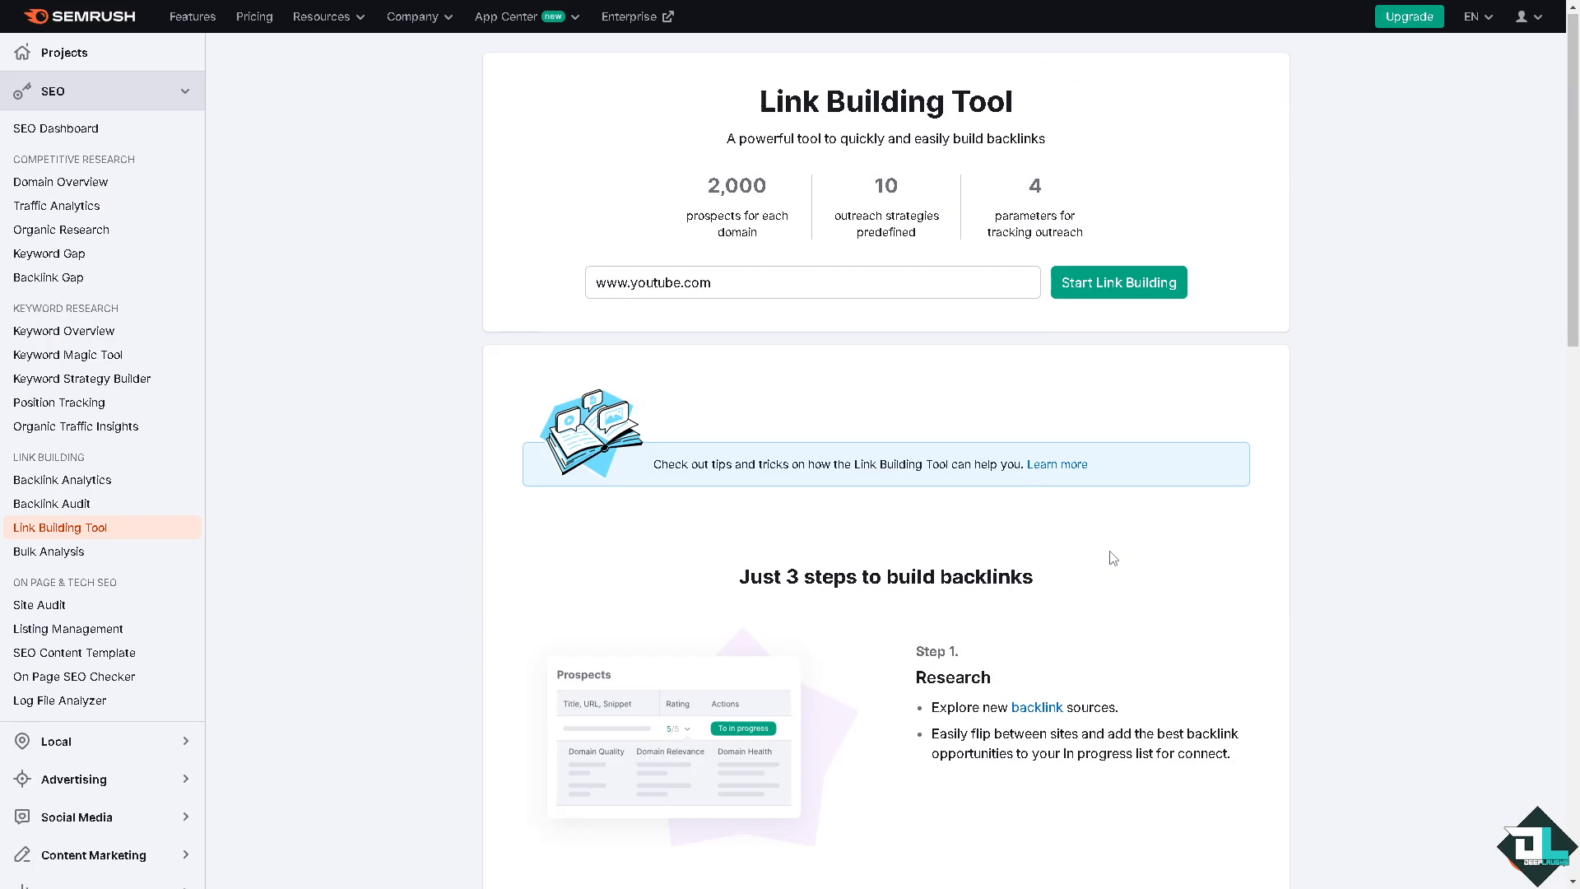
pyautogui.click(1118, 282)
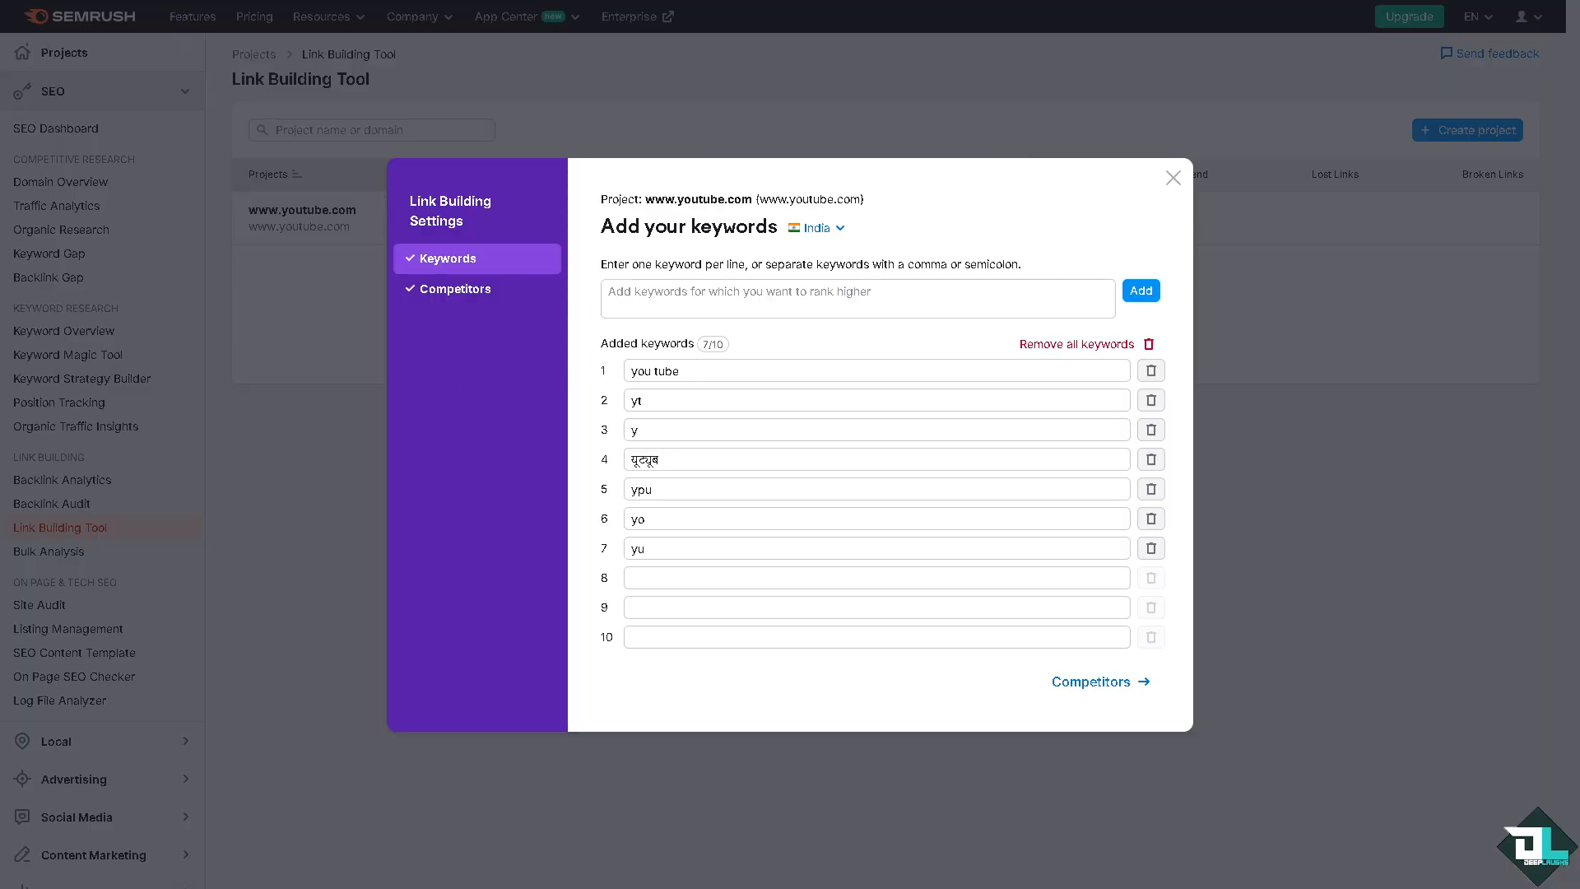
# Step: Remove all suggested keywords from the link building settings and add "Deep Laughs" as the first keyword
pyautogui.click(692, 291)
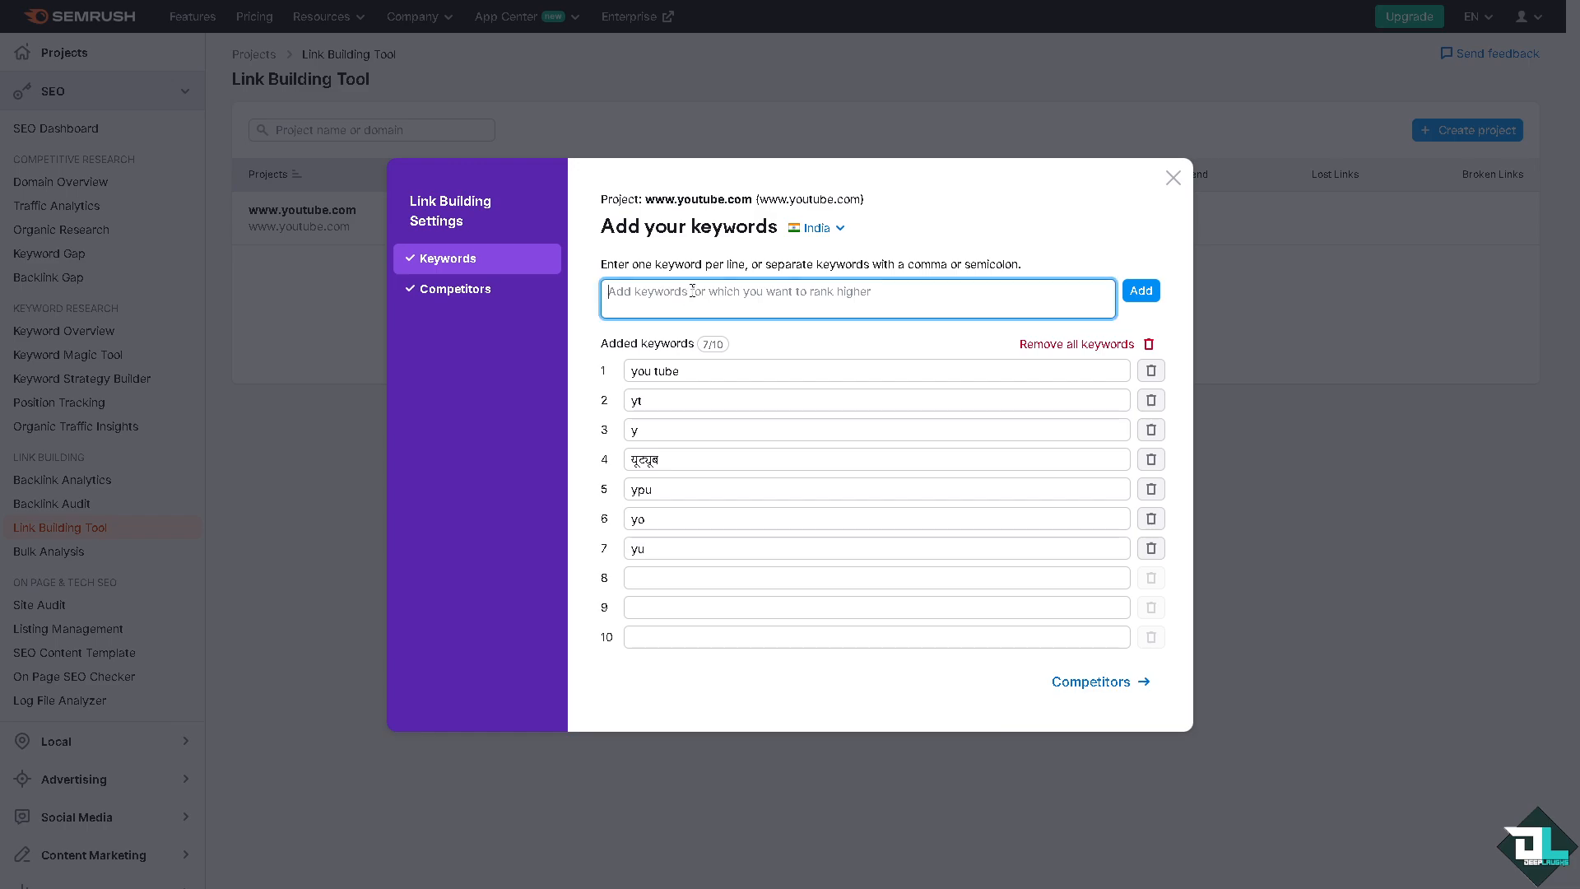
pyautogui.click(1148, 346)
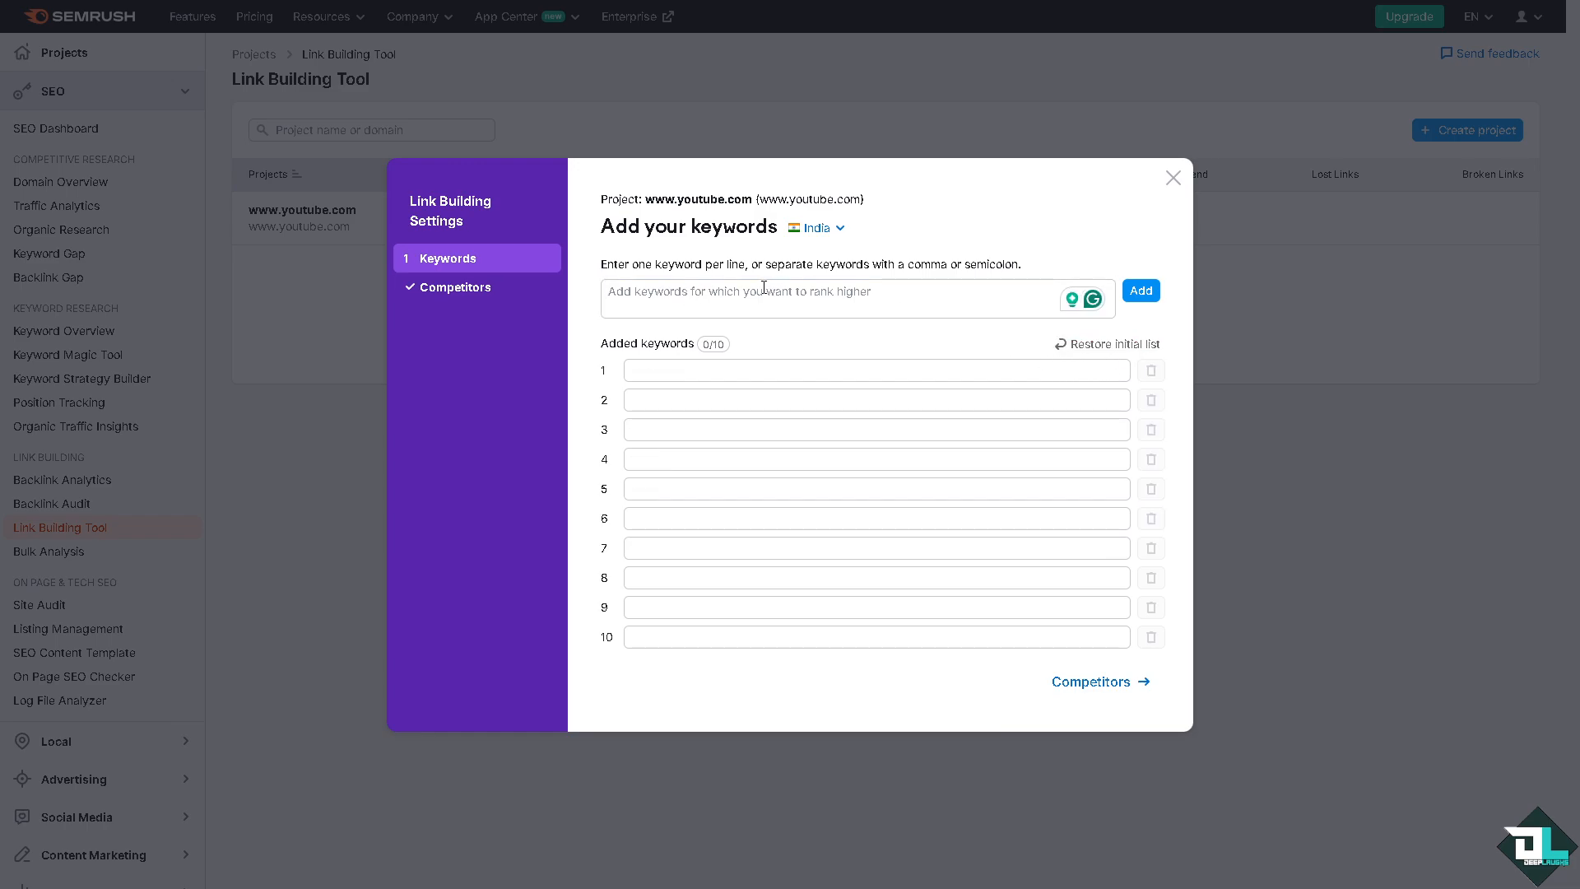
pyautogui.write('Deep')
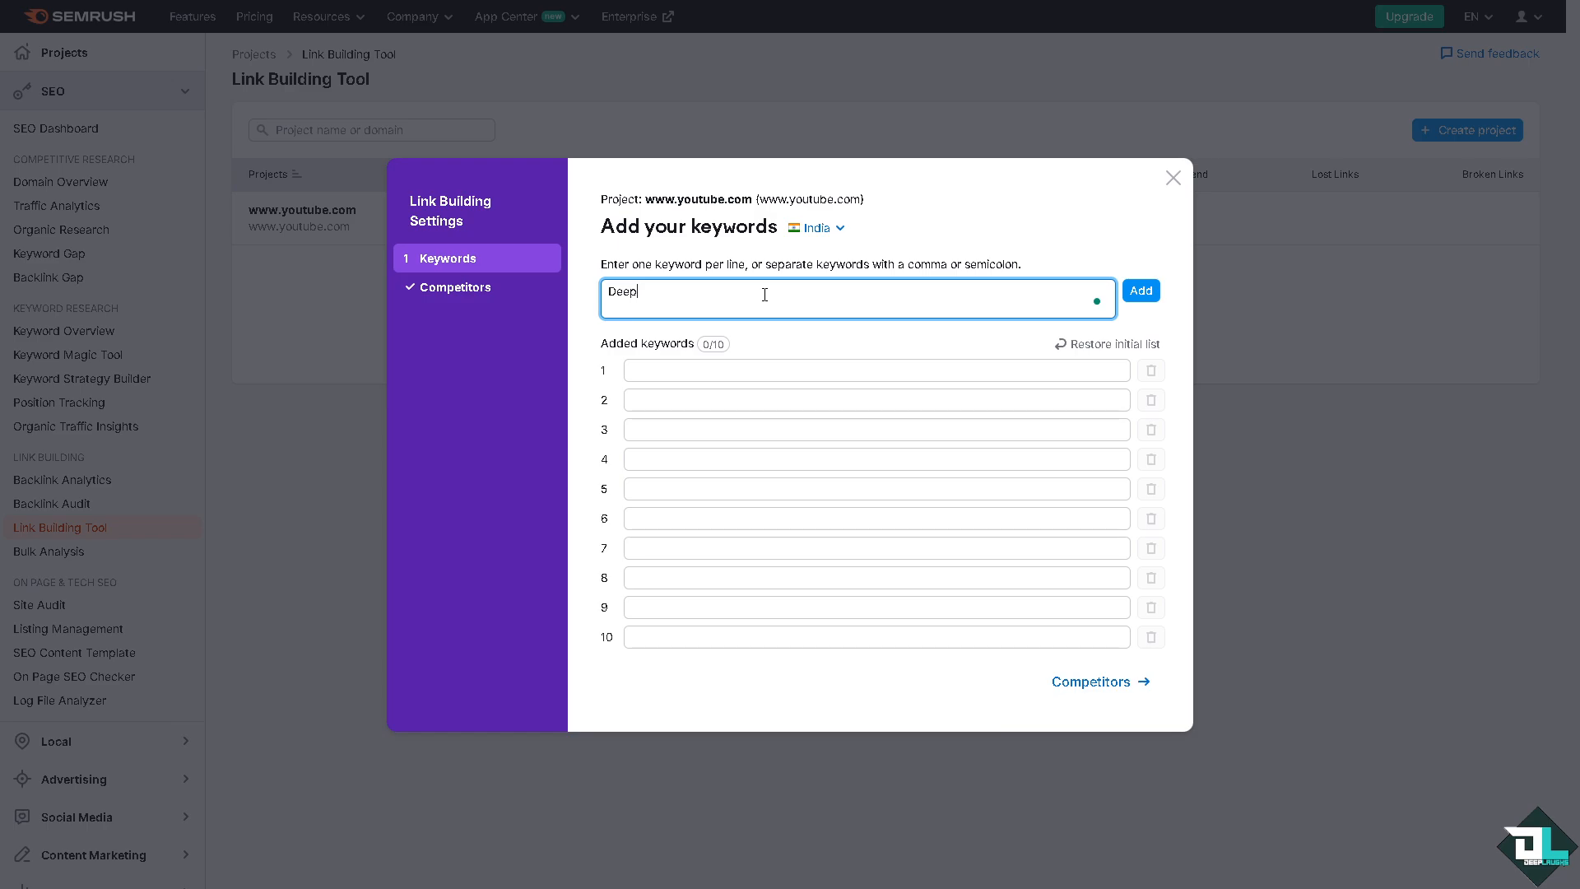
pyautogui.write(' Laughs')
pyautogui.press('Return')
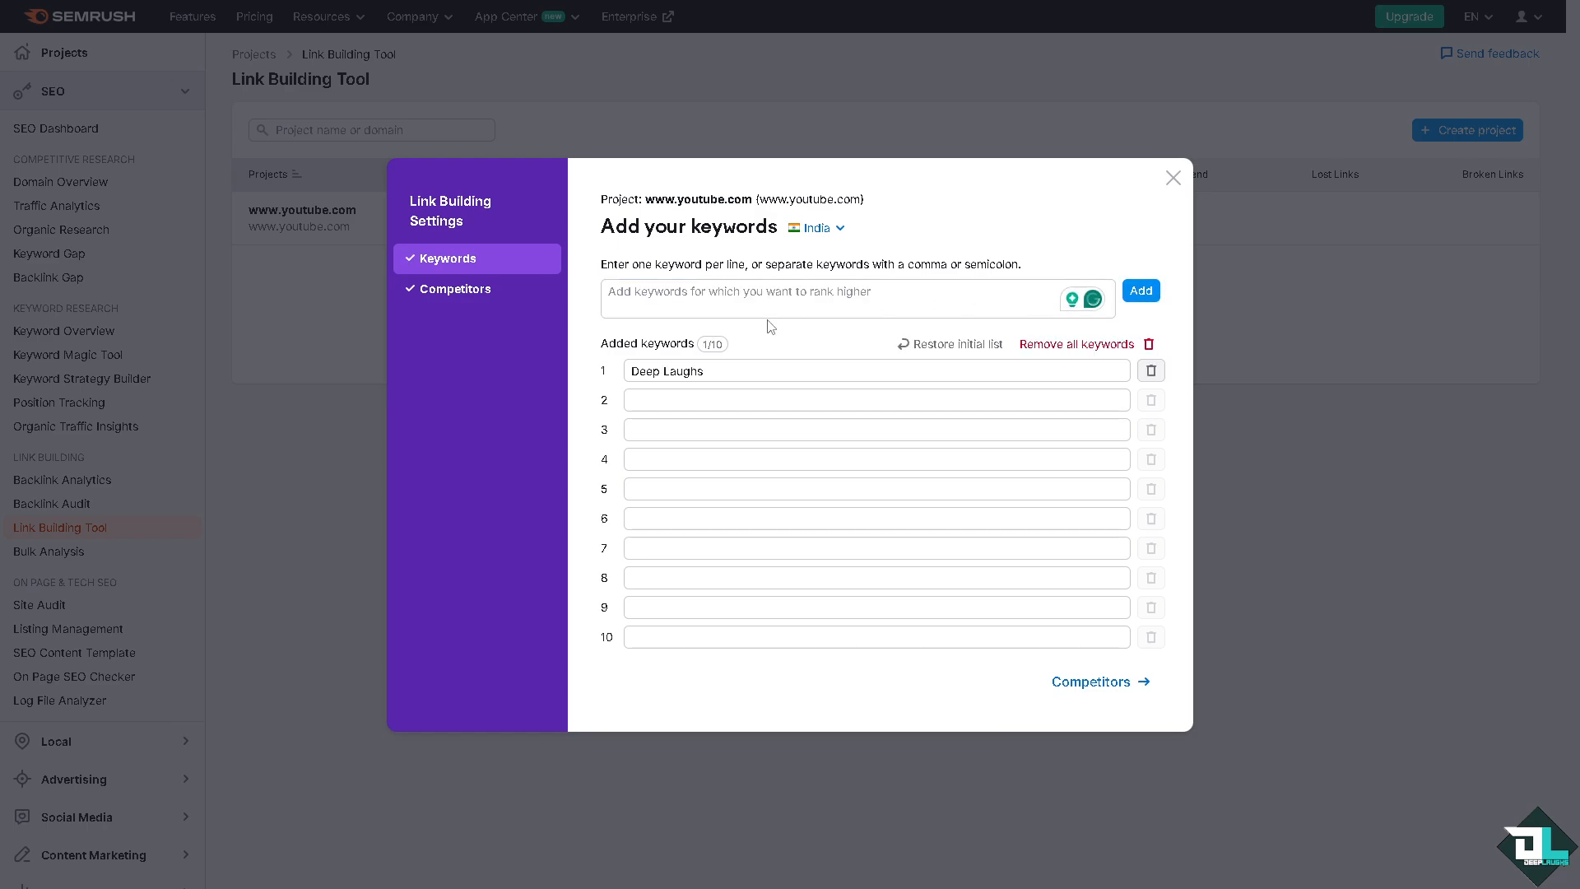
# Step: Add "how to" and "get backlinks" as separate entries in the project's keyword list
pyautogui.click(739, 294)
pyautogui.click(659, 296)
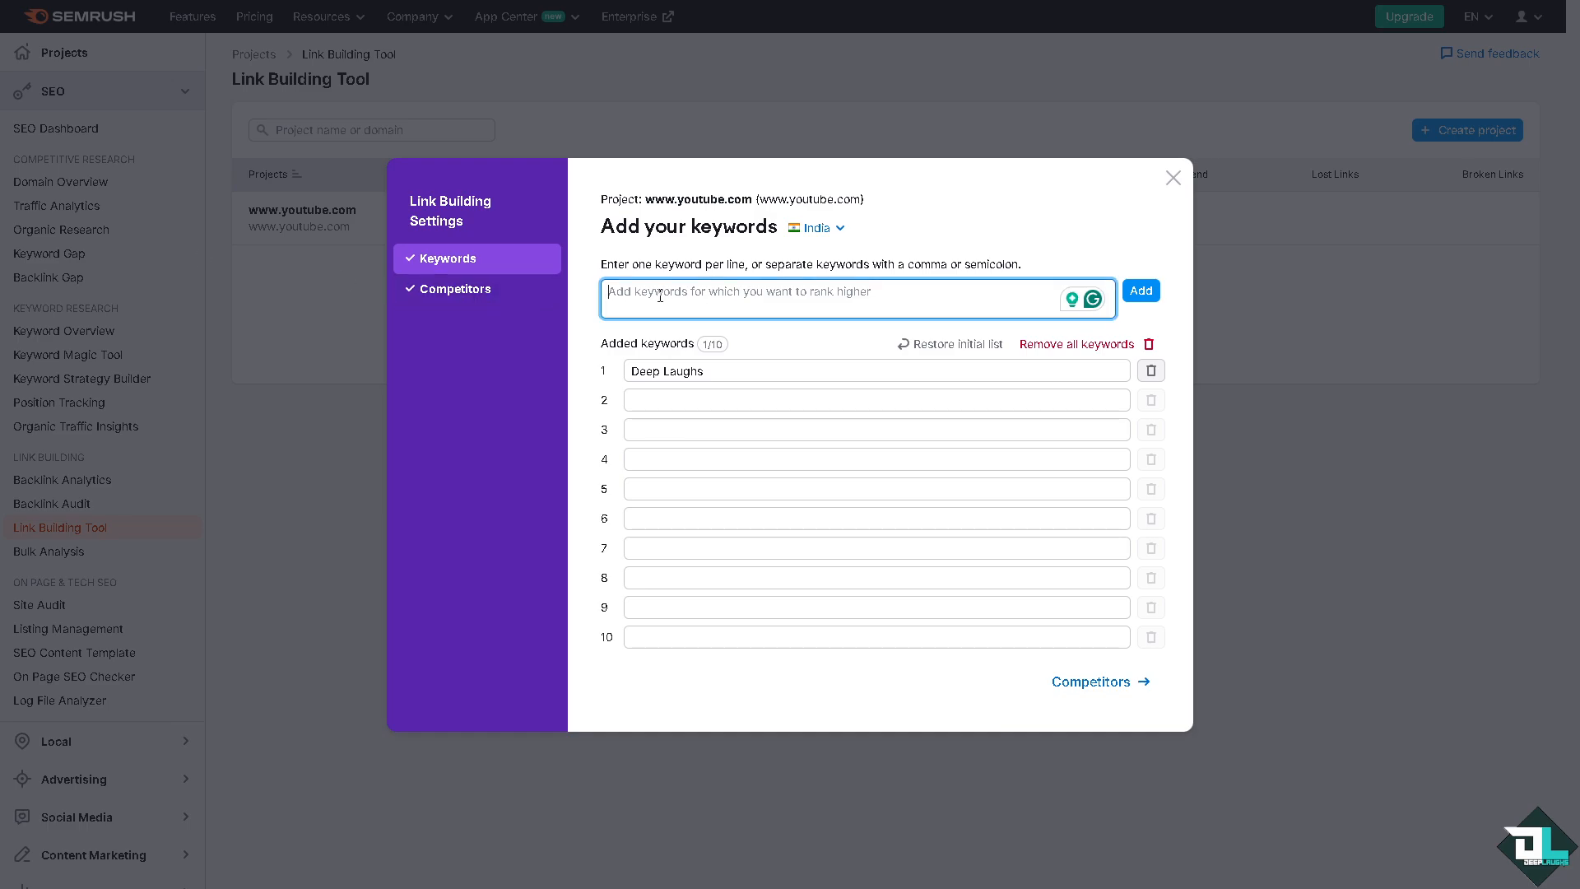
pyautogui.write('how to')
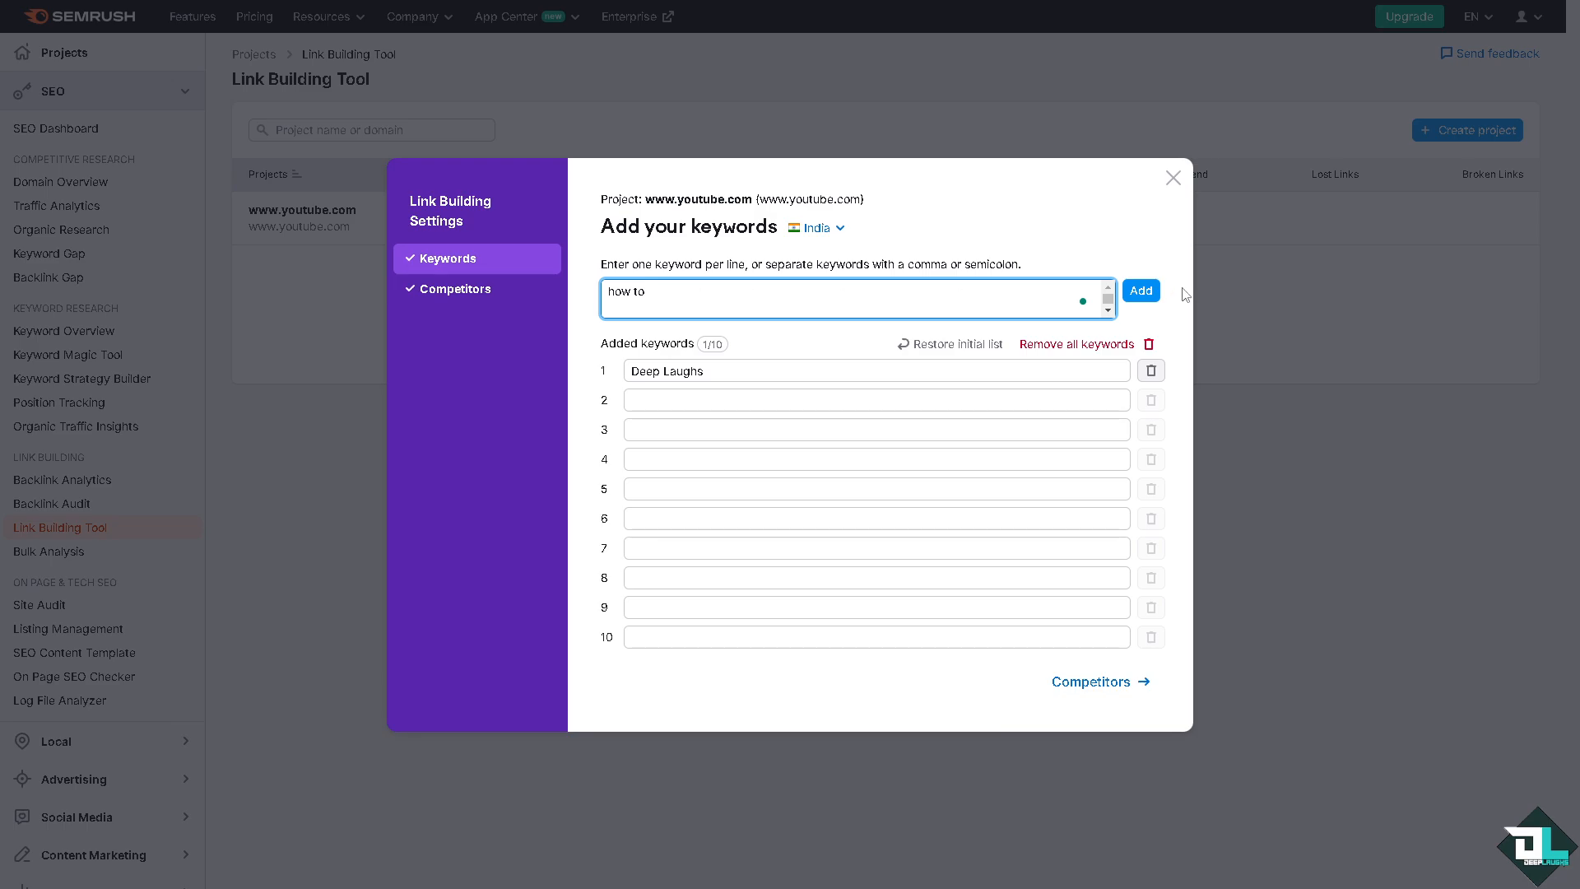
pyautogui.click(1141, 291)
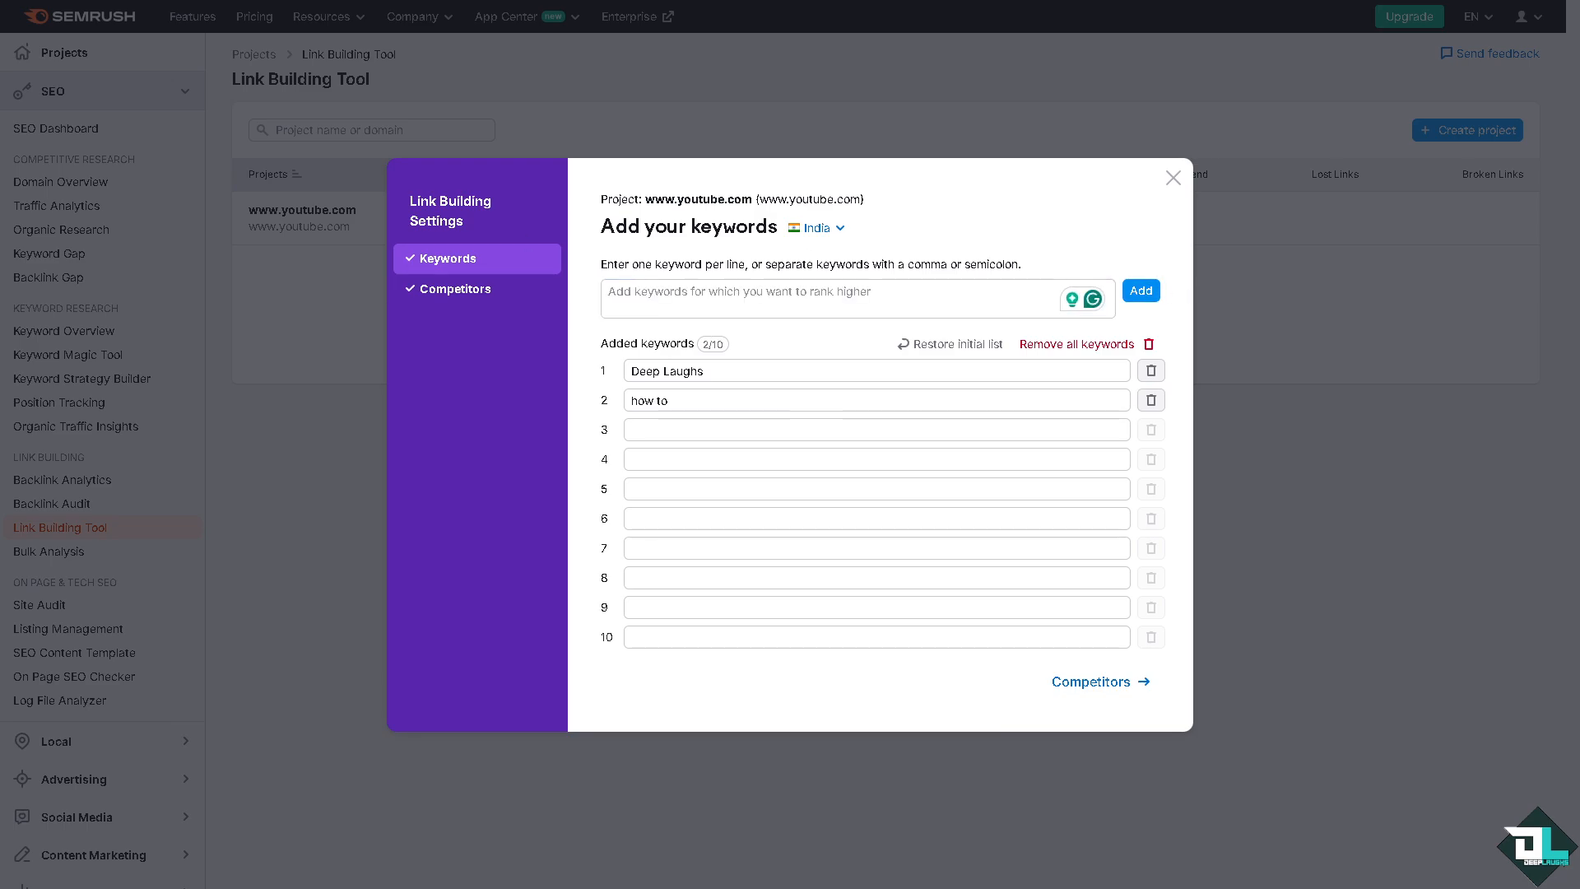
pyautogui.click(640, 291)
pyautogui.write('get backlinks')
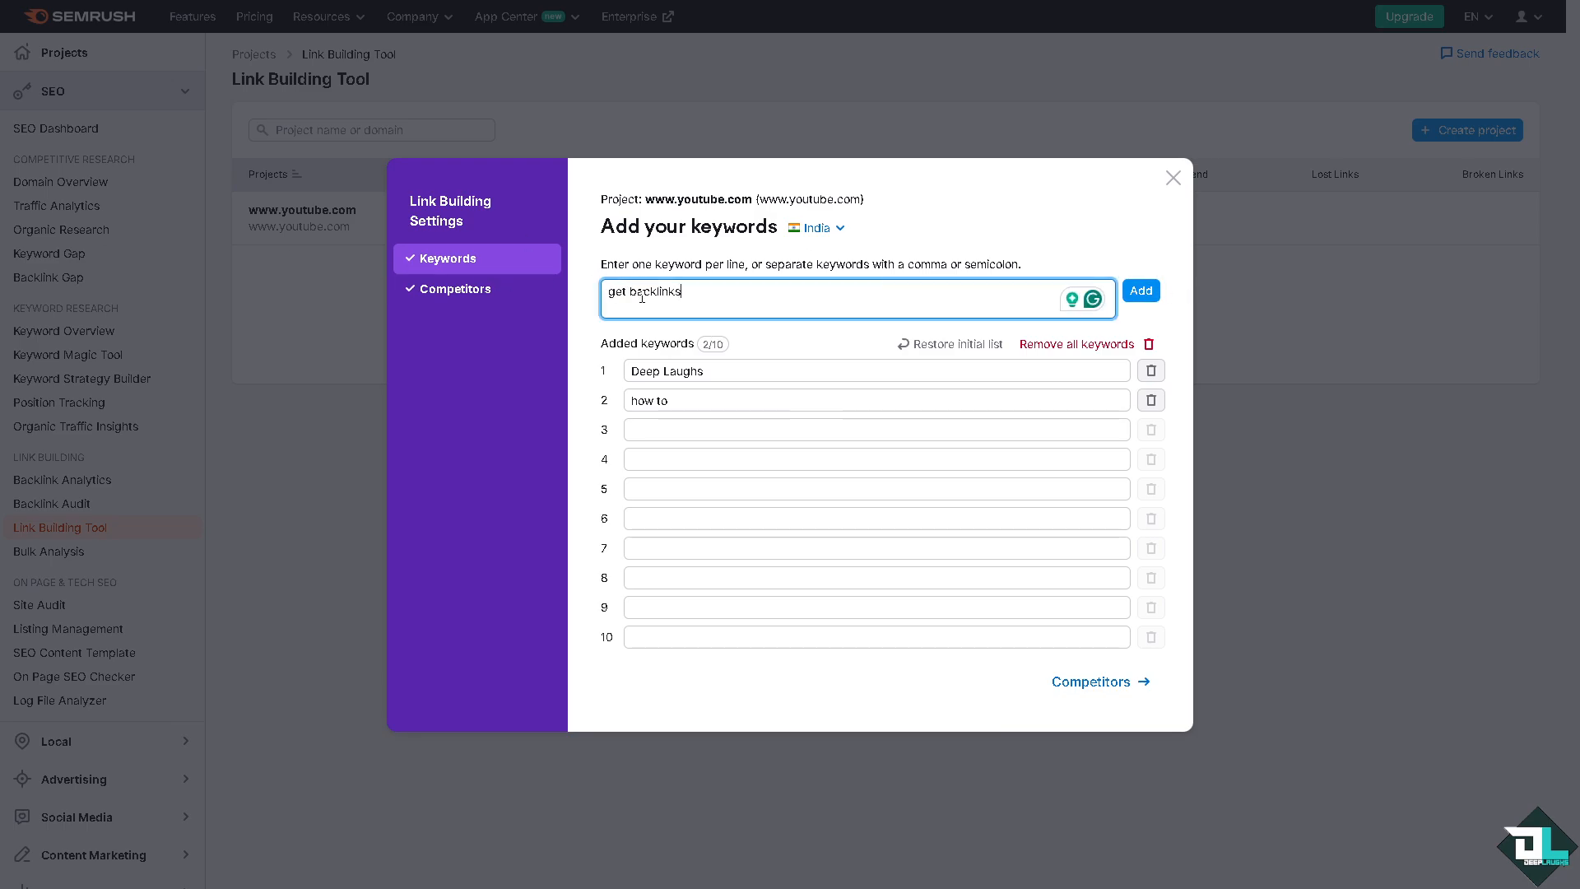
pyautogui.click(1142, 293)
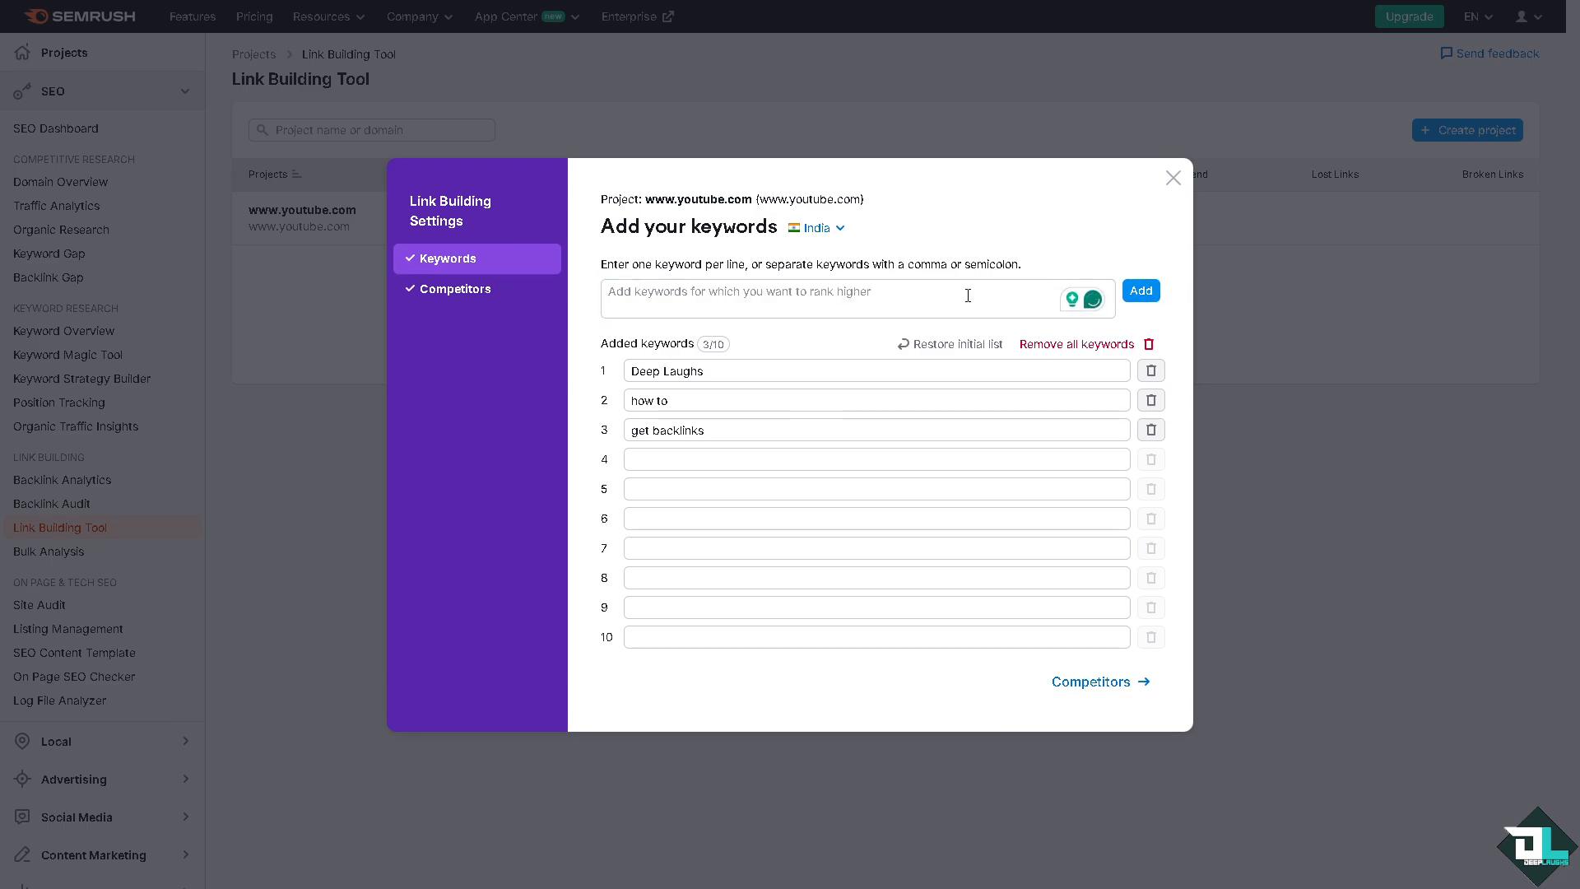
# Step: Add the keywords "semrush" and "tutorials" to the project's keyword list
pyautogui.click(772, 289)
pyautogui.write('semrus')
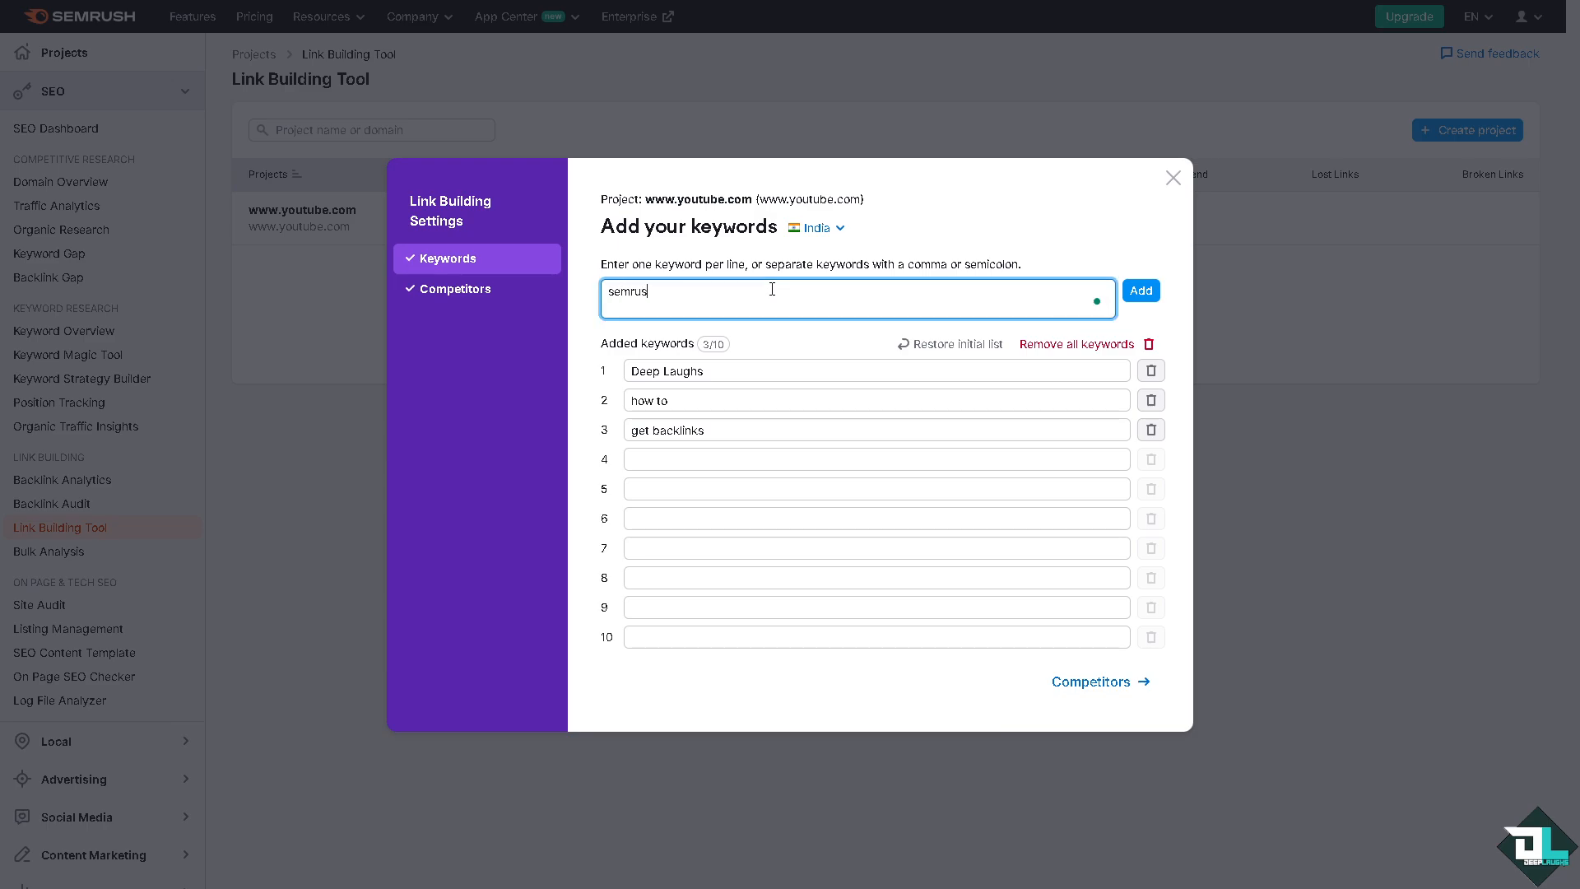
pyautogui.write('h')
pyautogui.click(1142, 291)
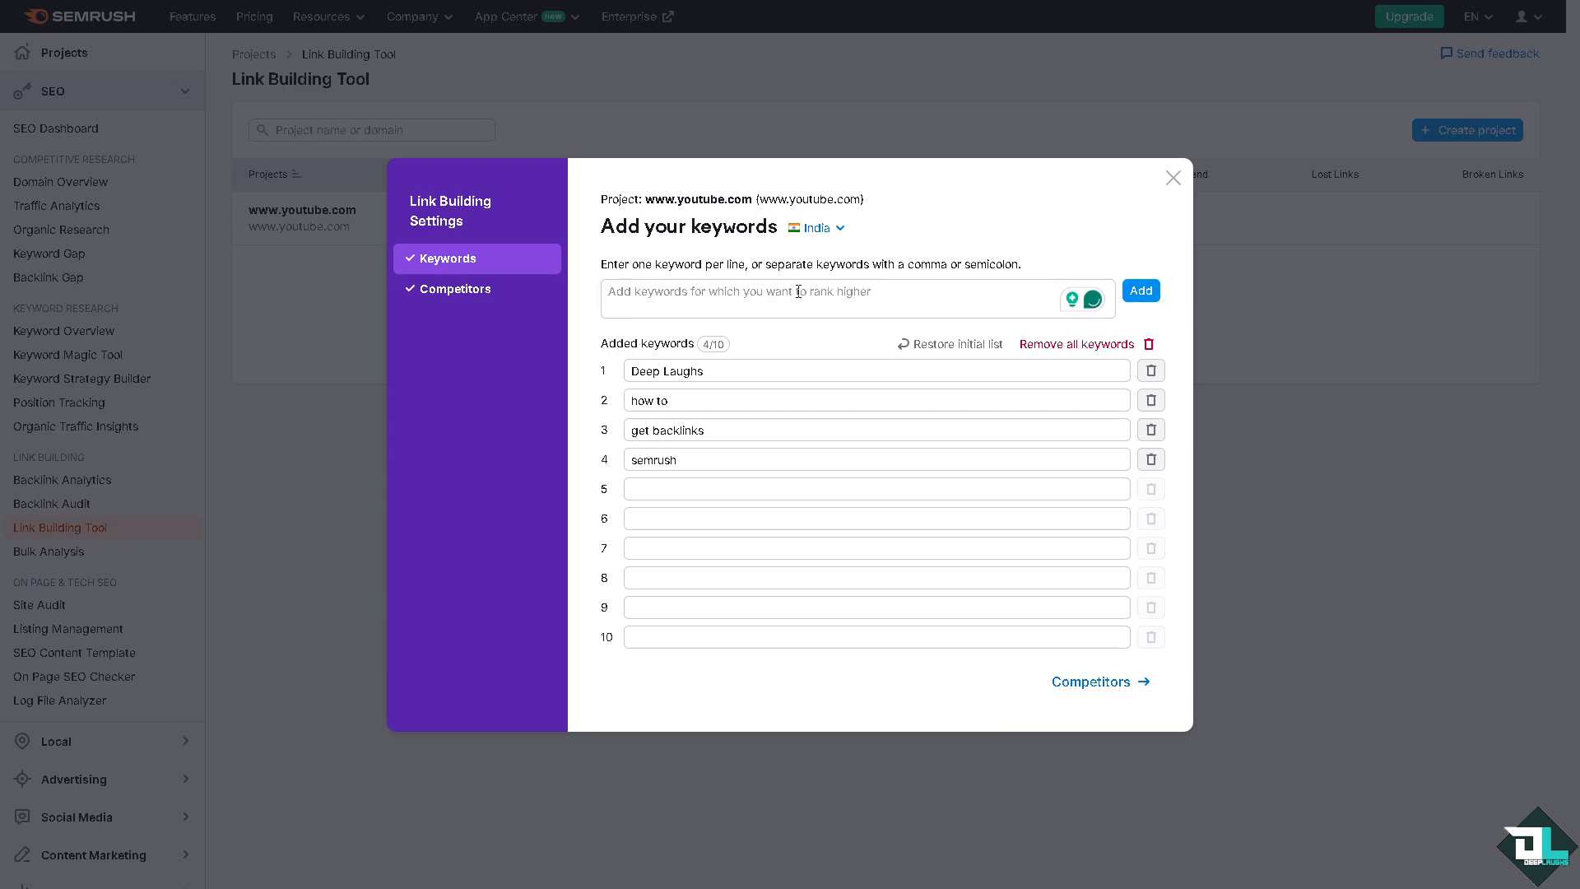
pyautogui.write('hwo')
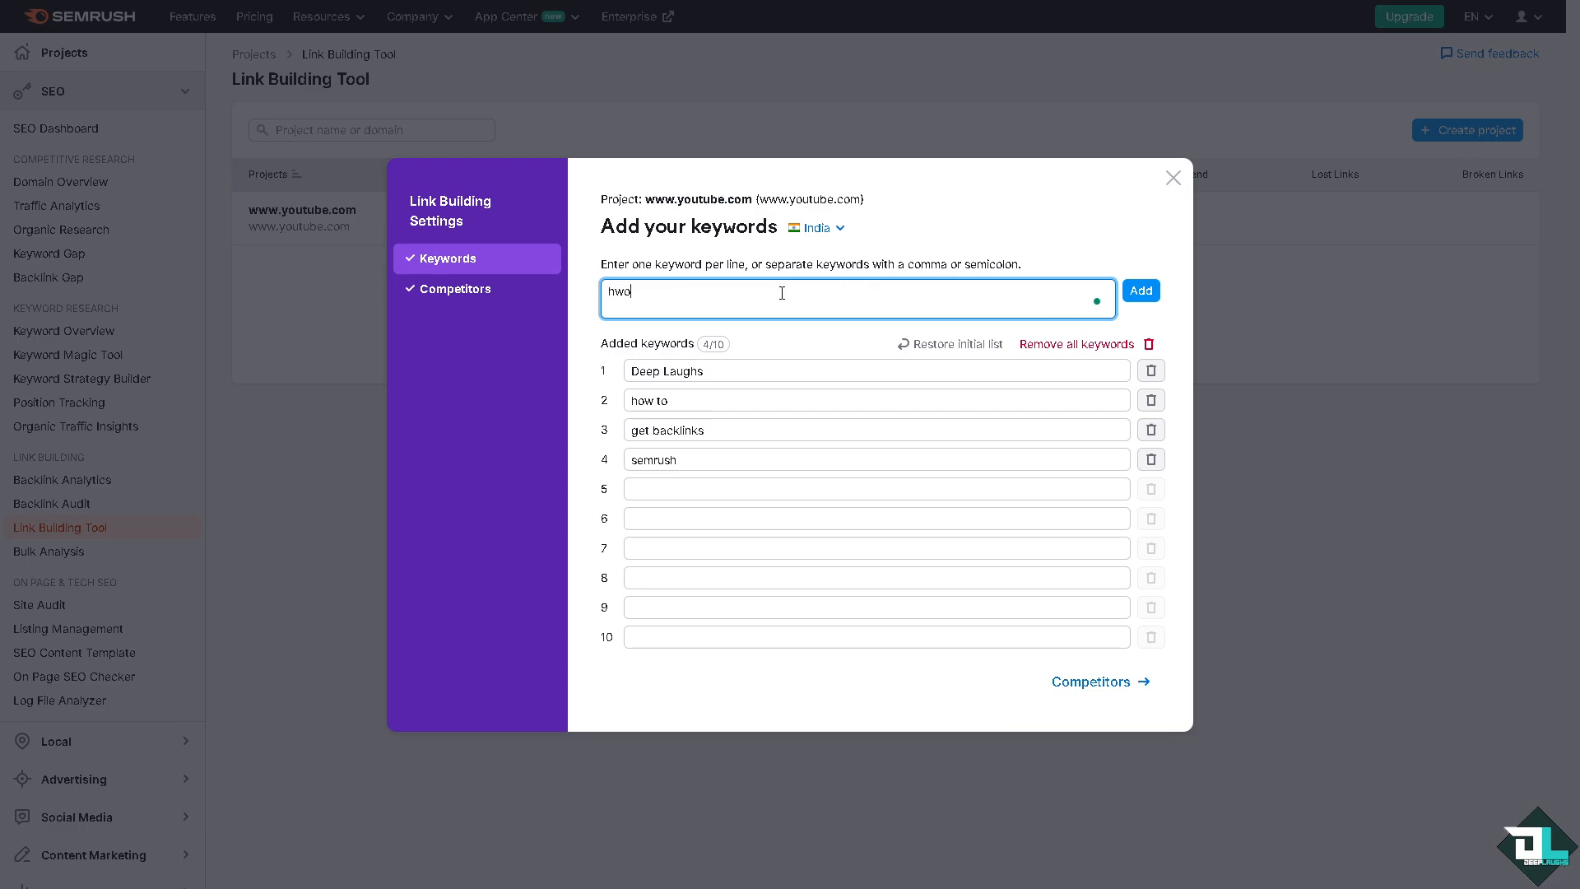
pyautogui.press('BackSpace')
pyautogui.press('BackSpace')
pyautogui.press('BackSpace')
pyautogui.press('BackSpace')
pyautogui.write('tutorials')
pyautogui.press('Return')
# Step: Add the keywords "content creations" and "youtube channel" to the project's keyword list
pyautogui.write('c')
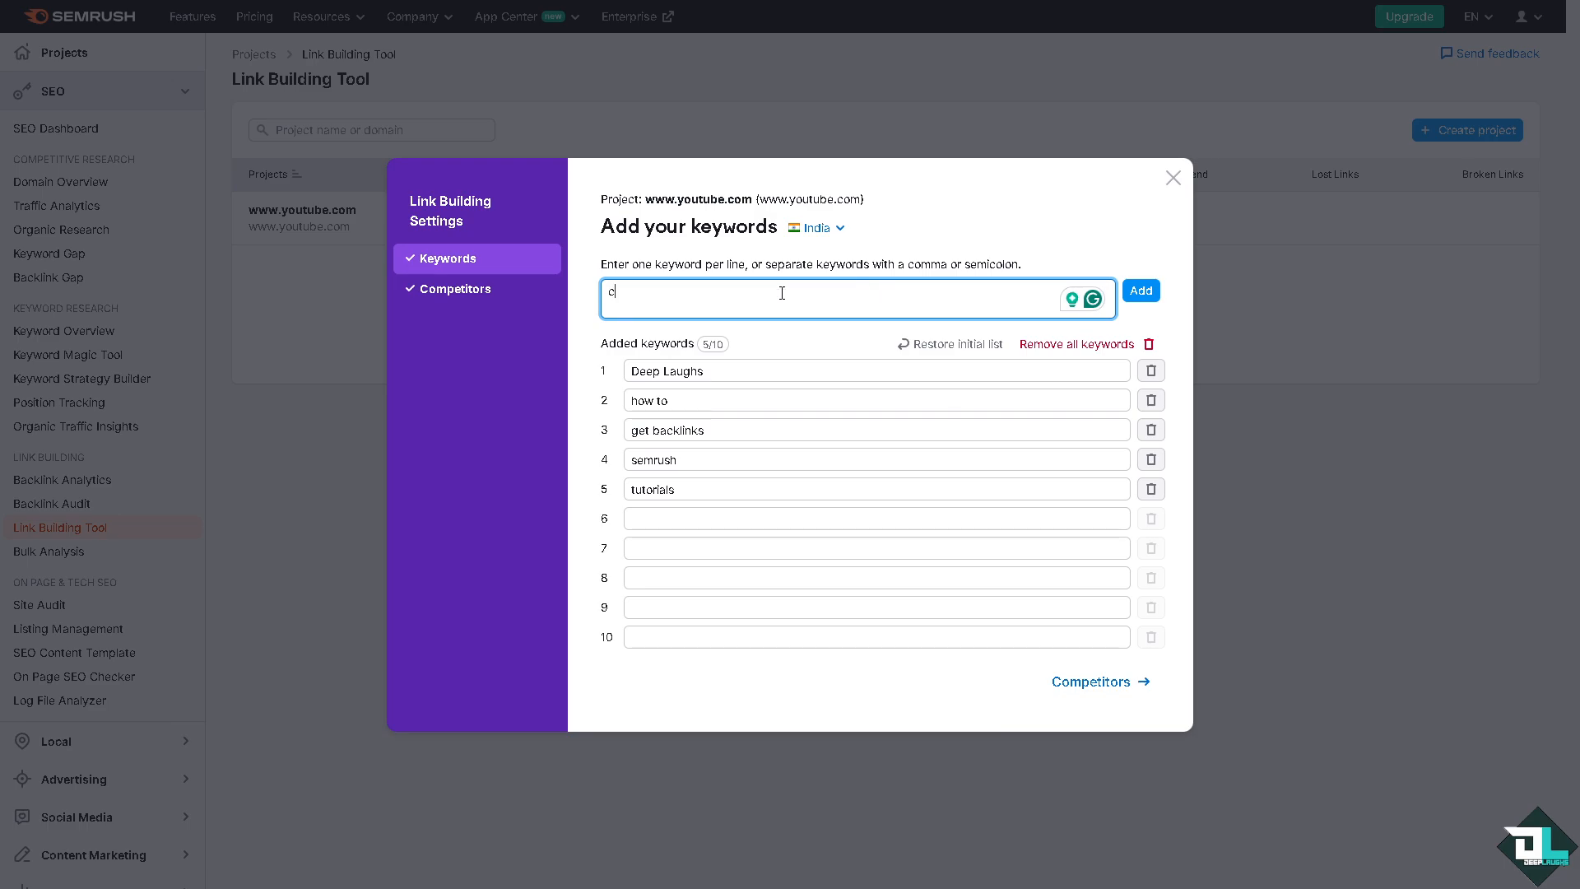
pyautogui.write('nntent creations')
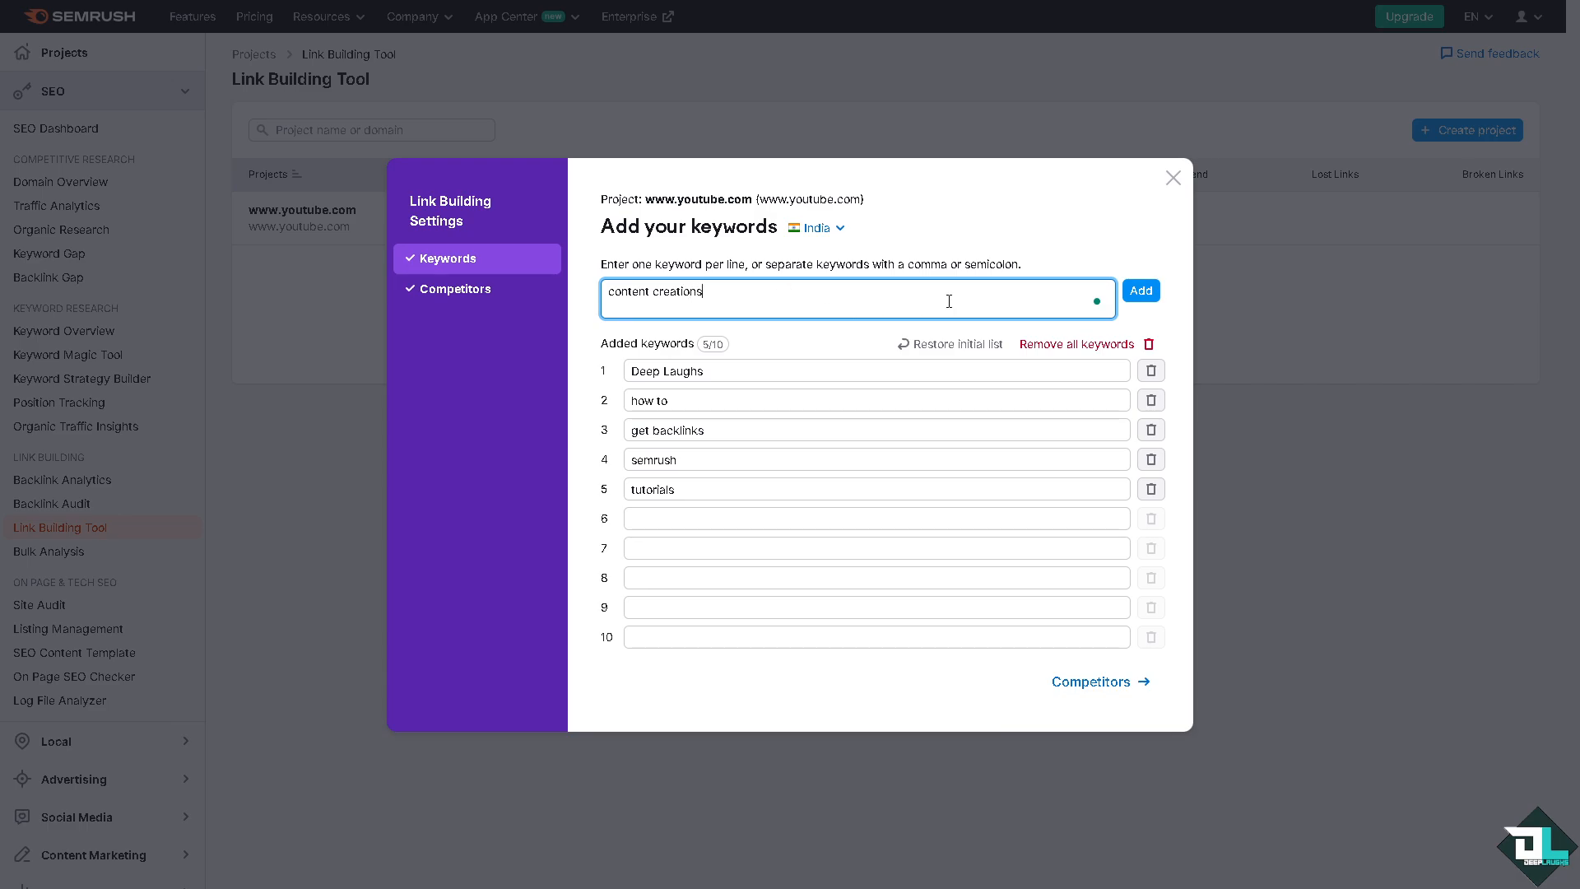
pyautogui.click(1141, 291)
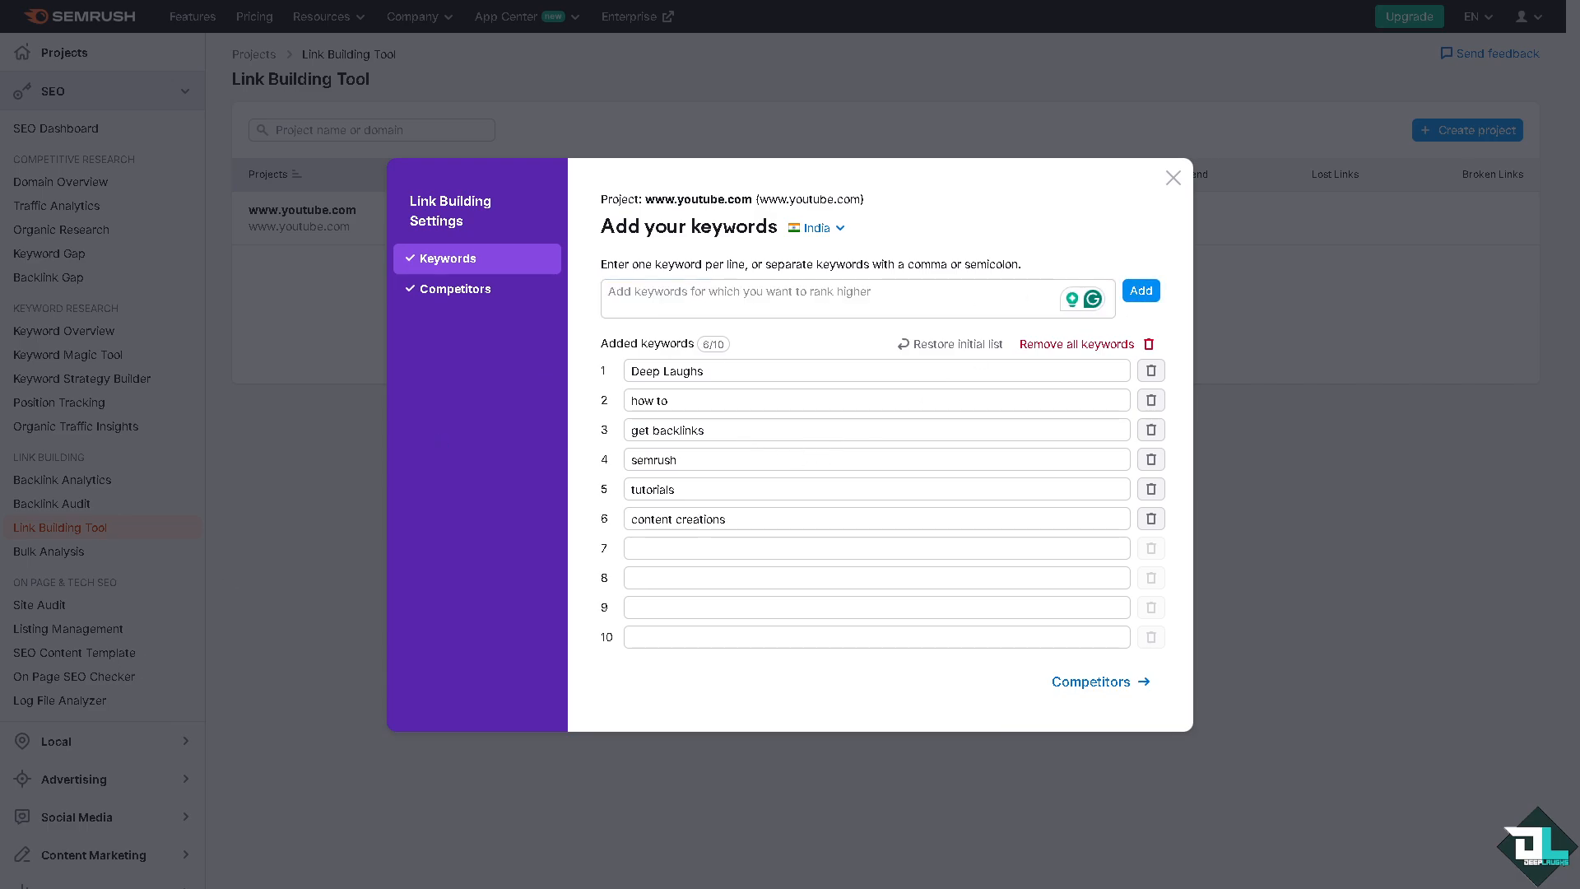
pyautogui.click(727, 298)
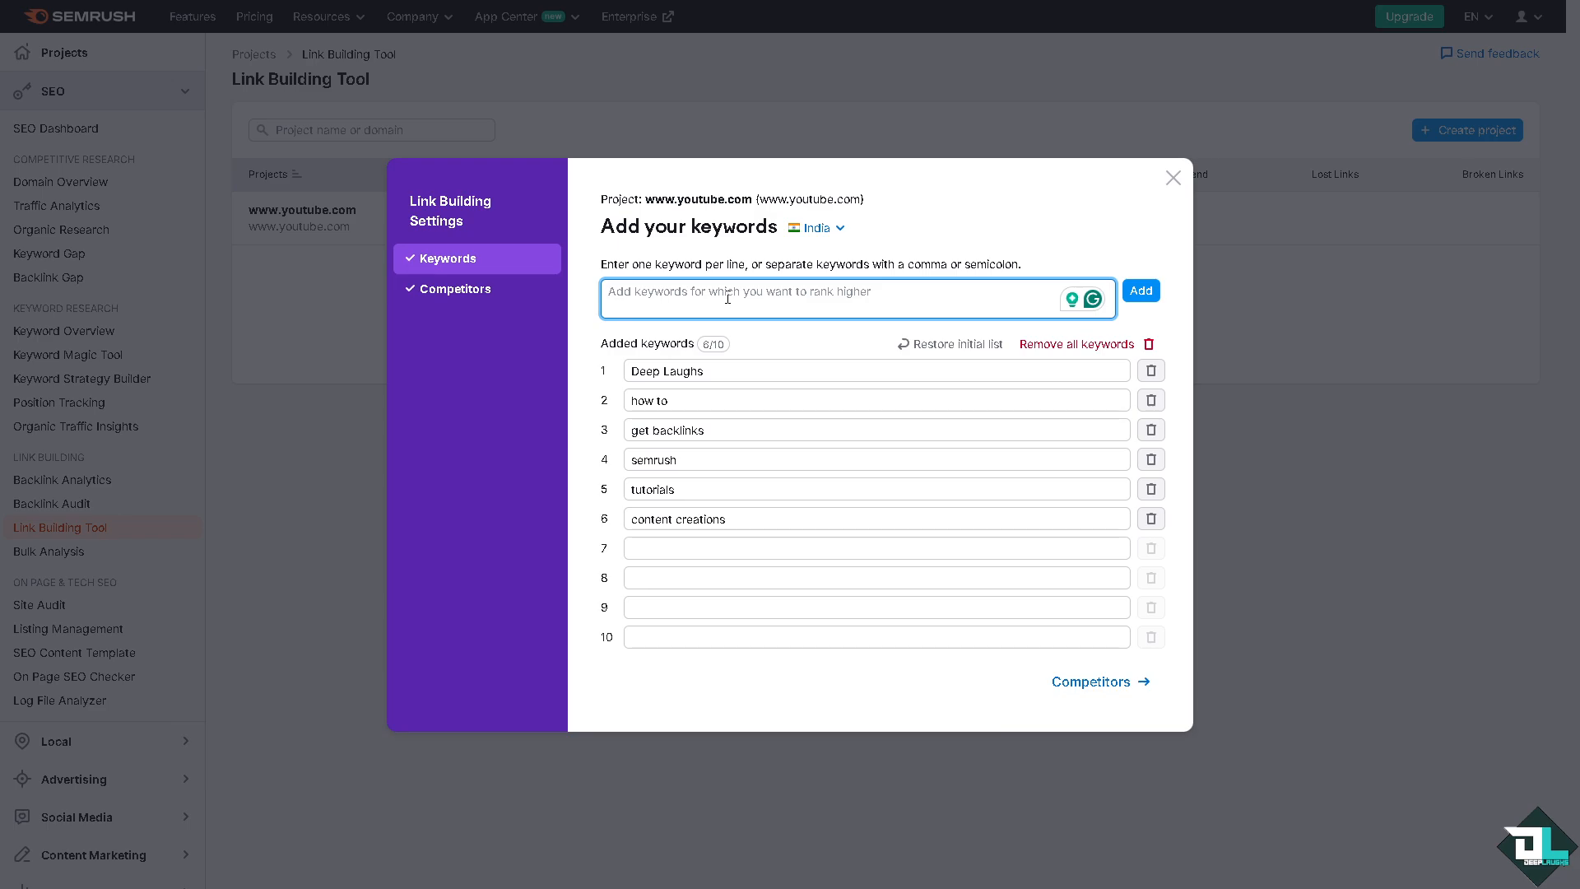
pyautogui.write('youtube cg')
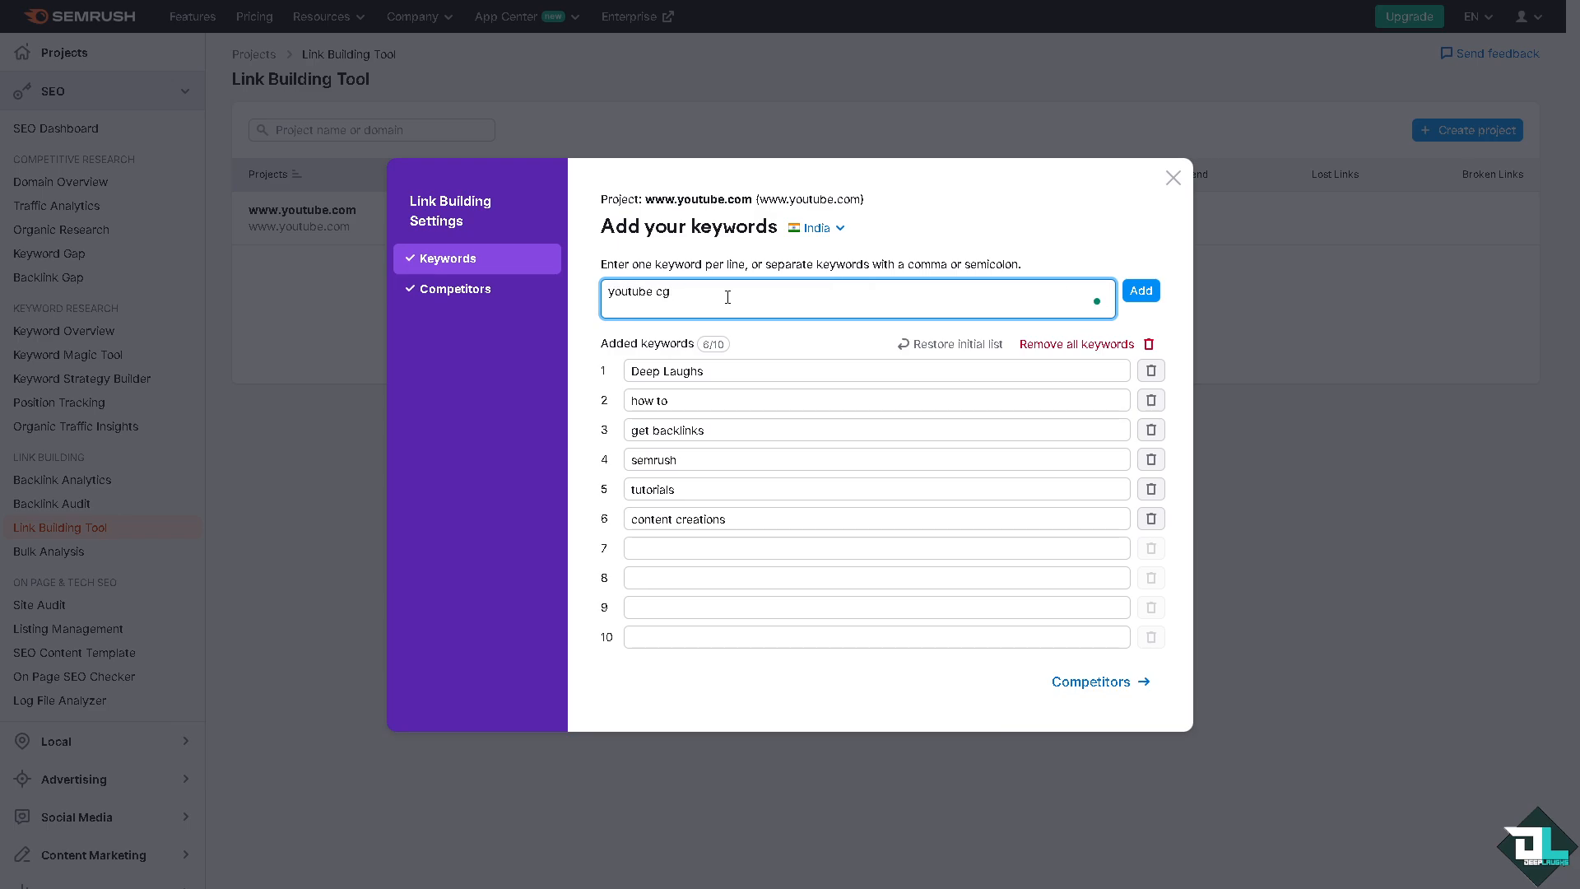
pyautogui.write('hannel')
pyautogui.click(1141, 291)
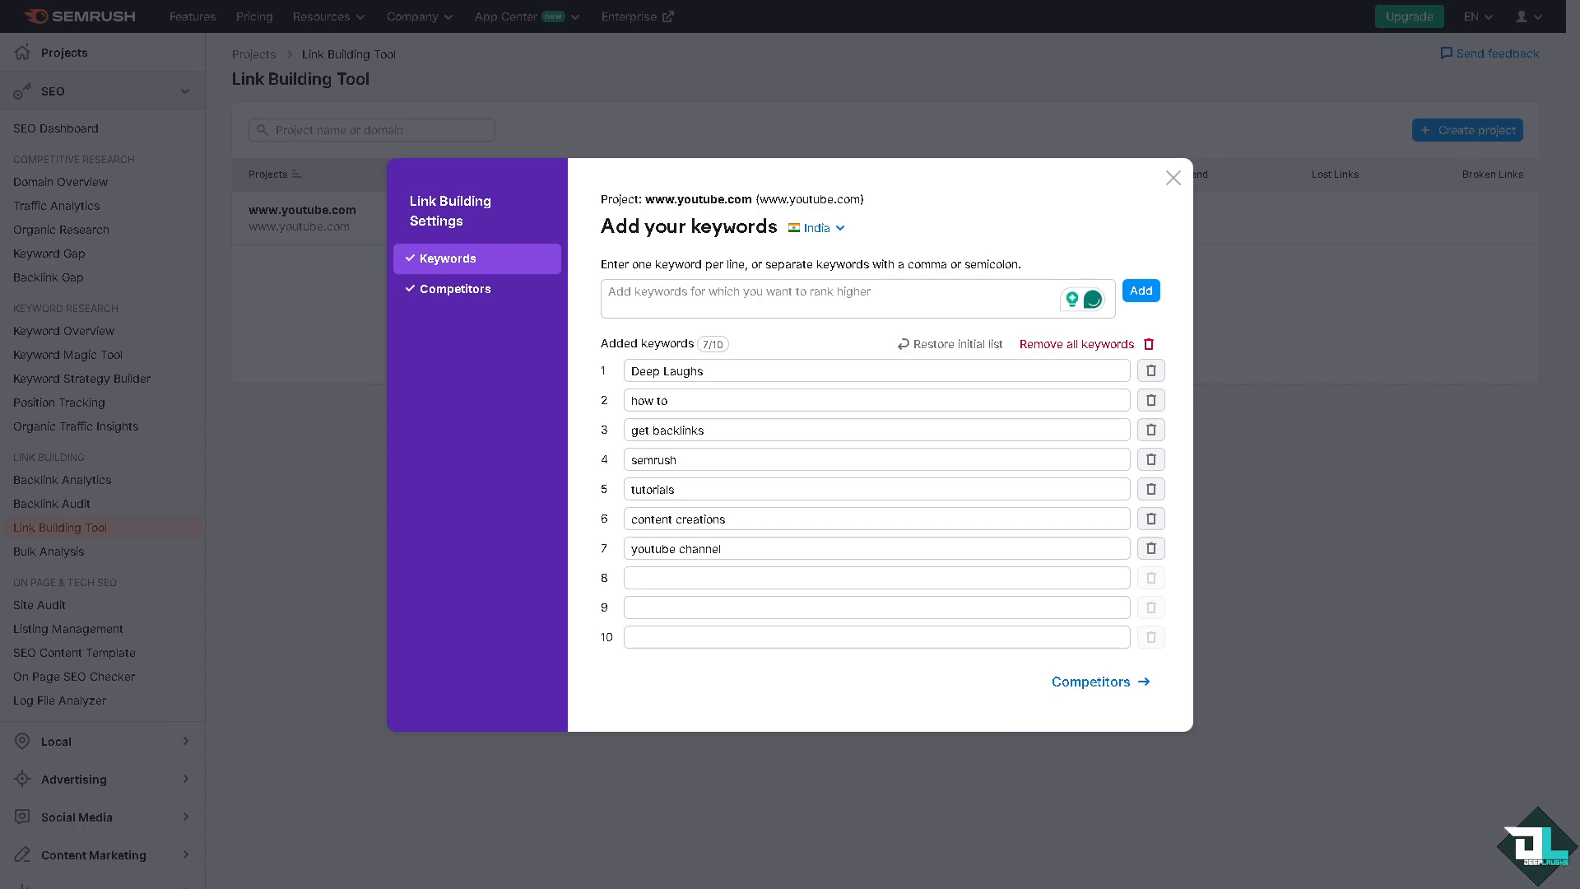
# Step: Add the keywords "optimize" and "seo" to the project's keyword list
pyautogui.click(744, 303)
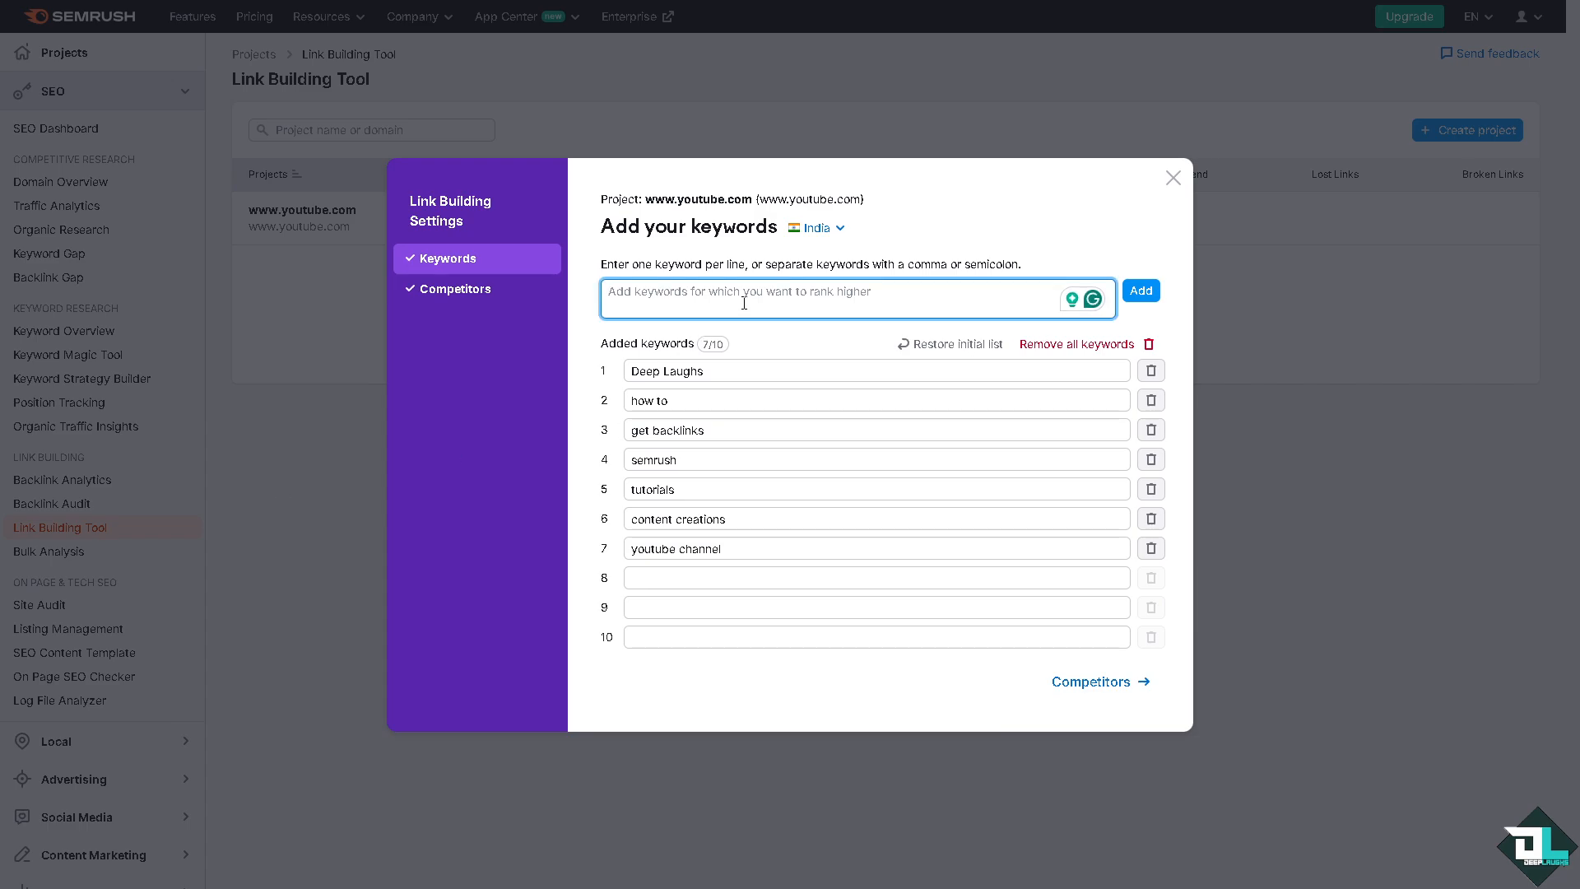
pyautogui.write('optimize')
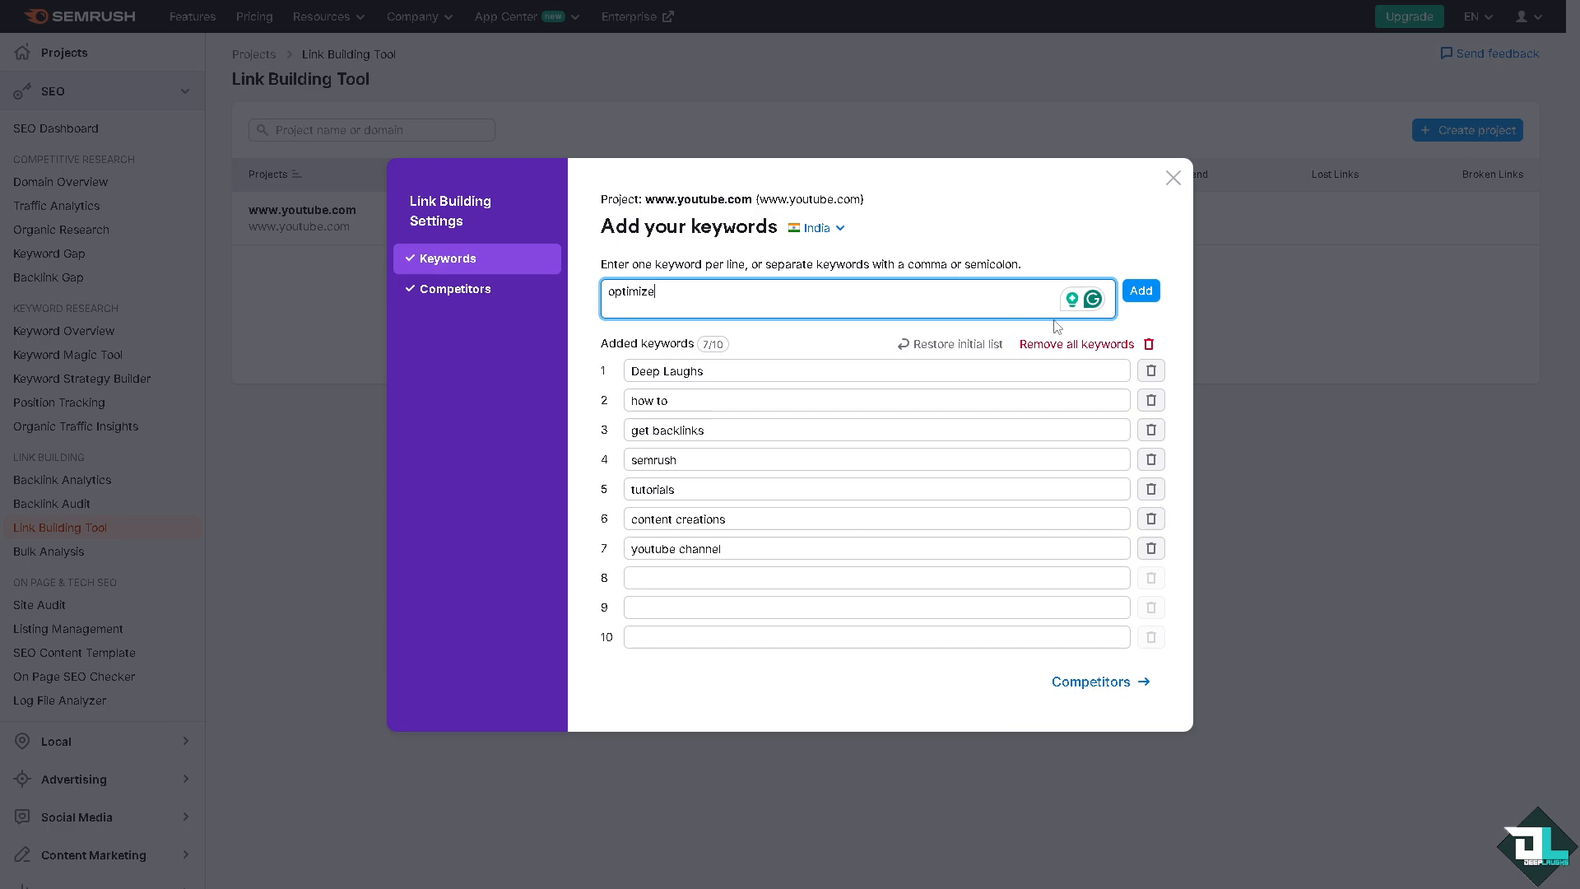
pyautogui.press('Return')
pyautogui.write('e')
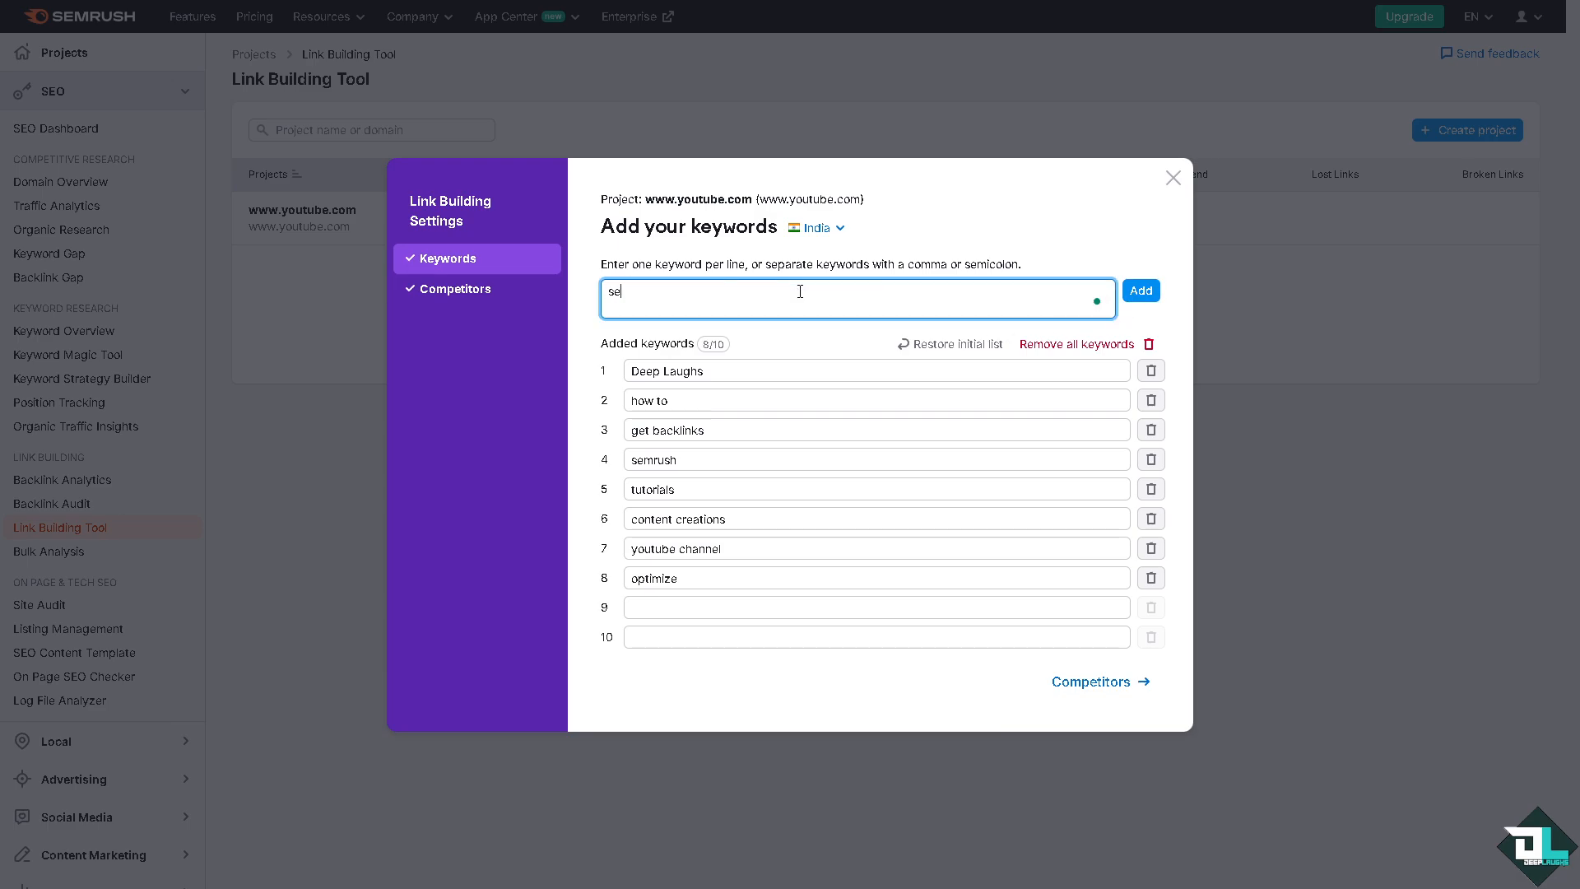
pyautogui.write('o')
pyautogui.press('Return')
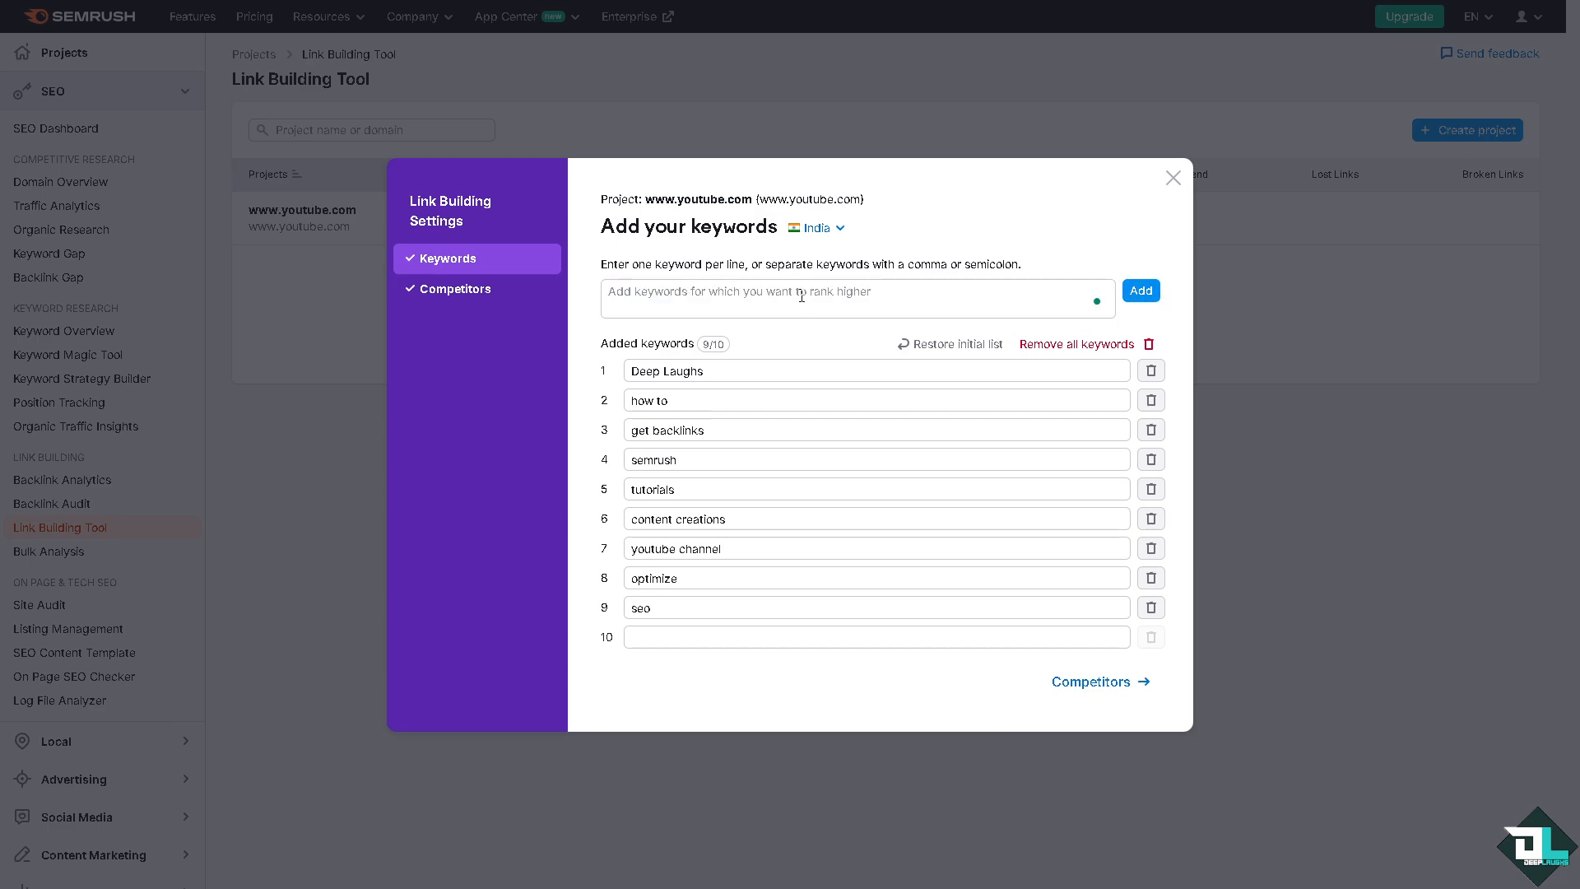
# Step: Add "organic rank" as the tenth keyword of the link building project
pyautogui.write('ra')
pyautogui.hotkey('ctrl', 'a')
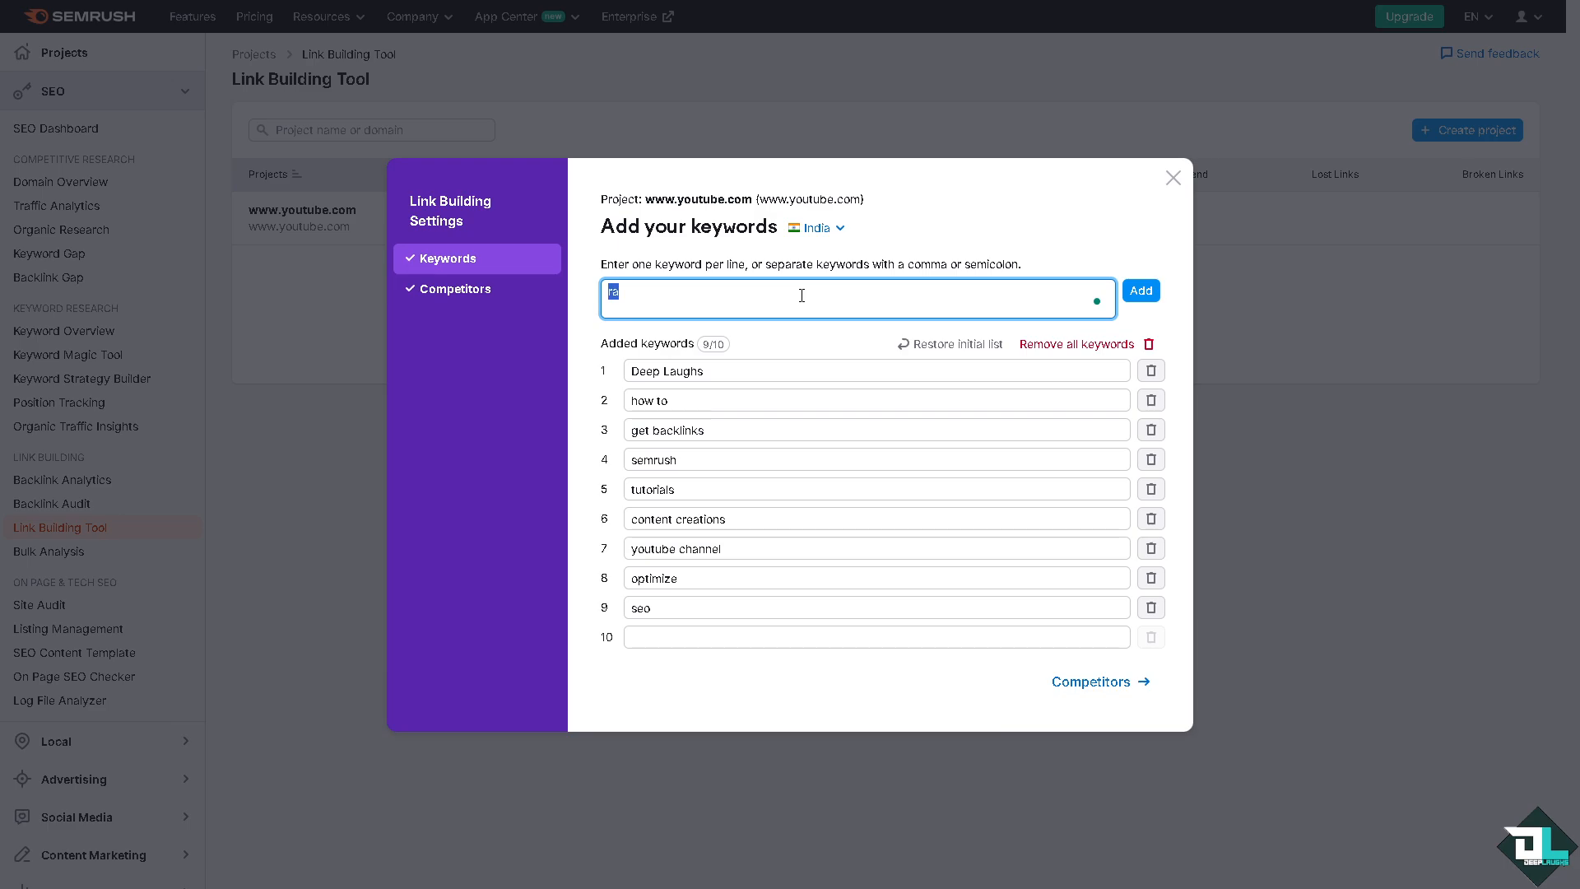
pyautogui.write('organic rank')
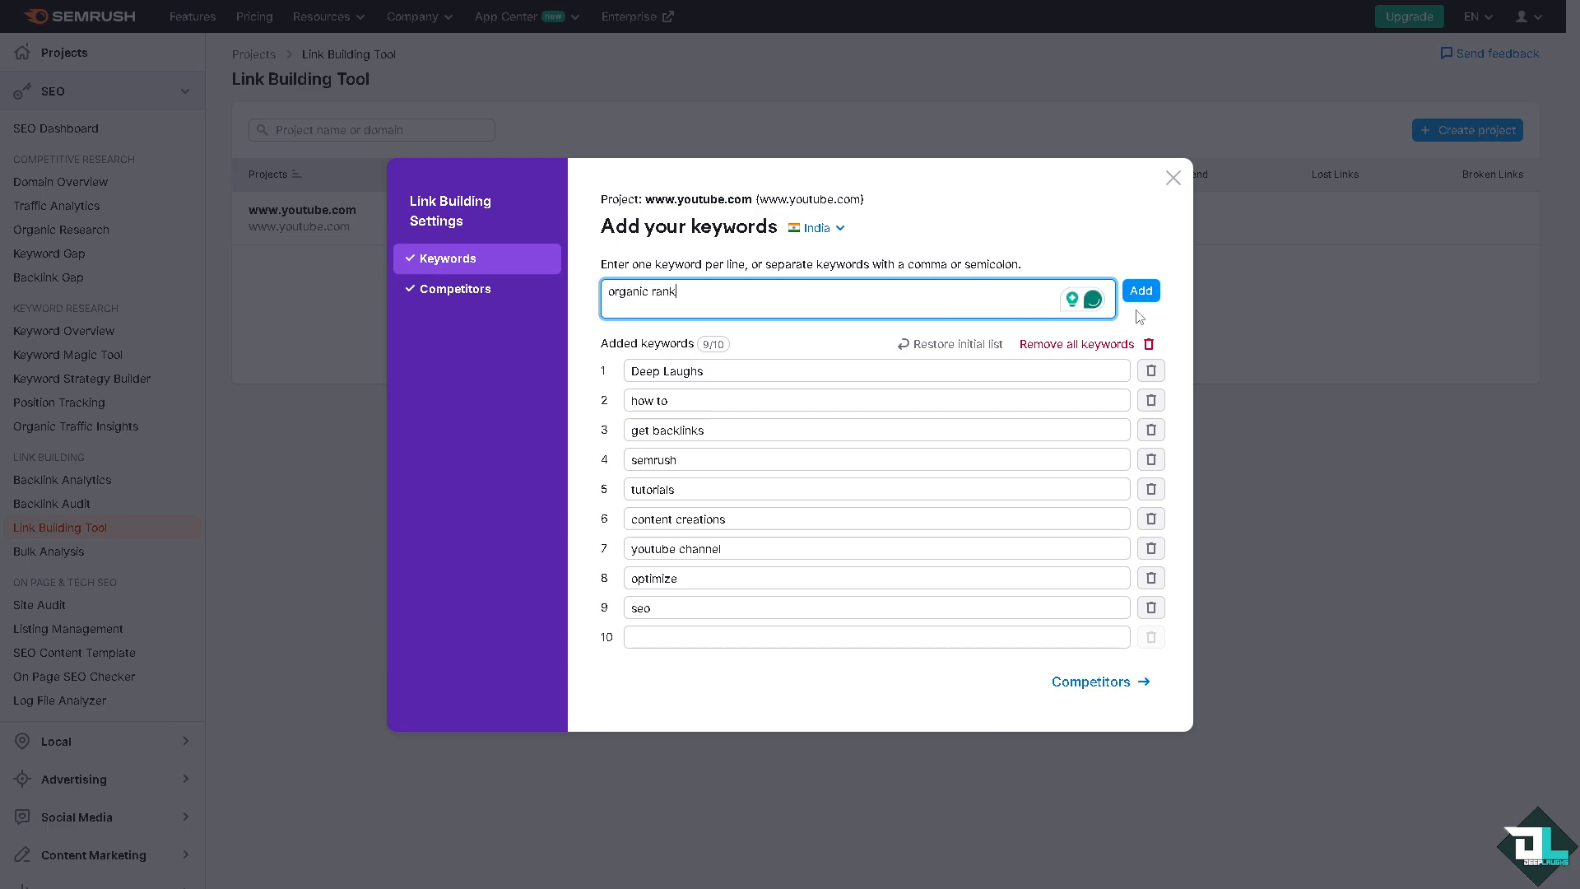
pyautogui.click(1141, 293)
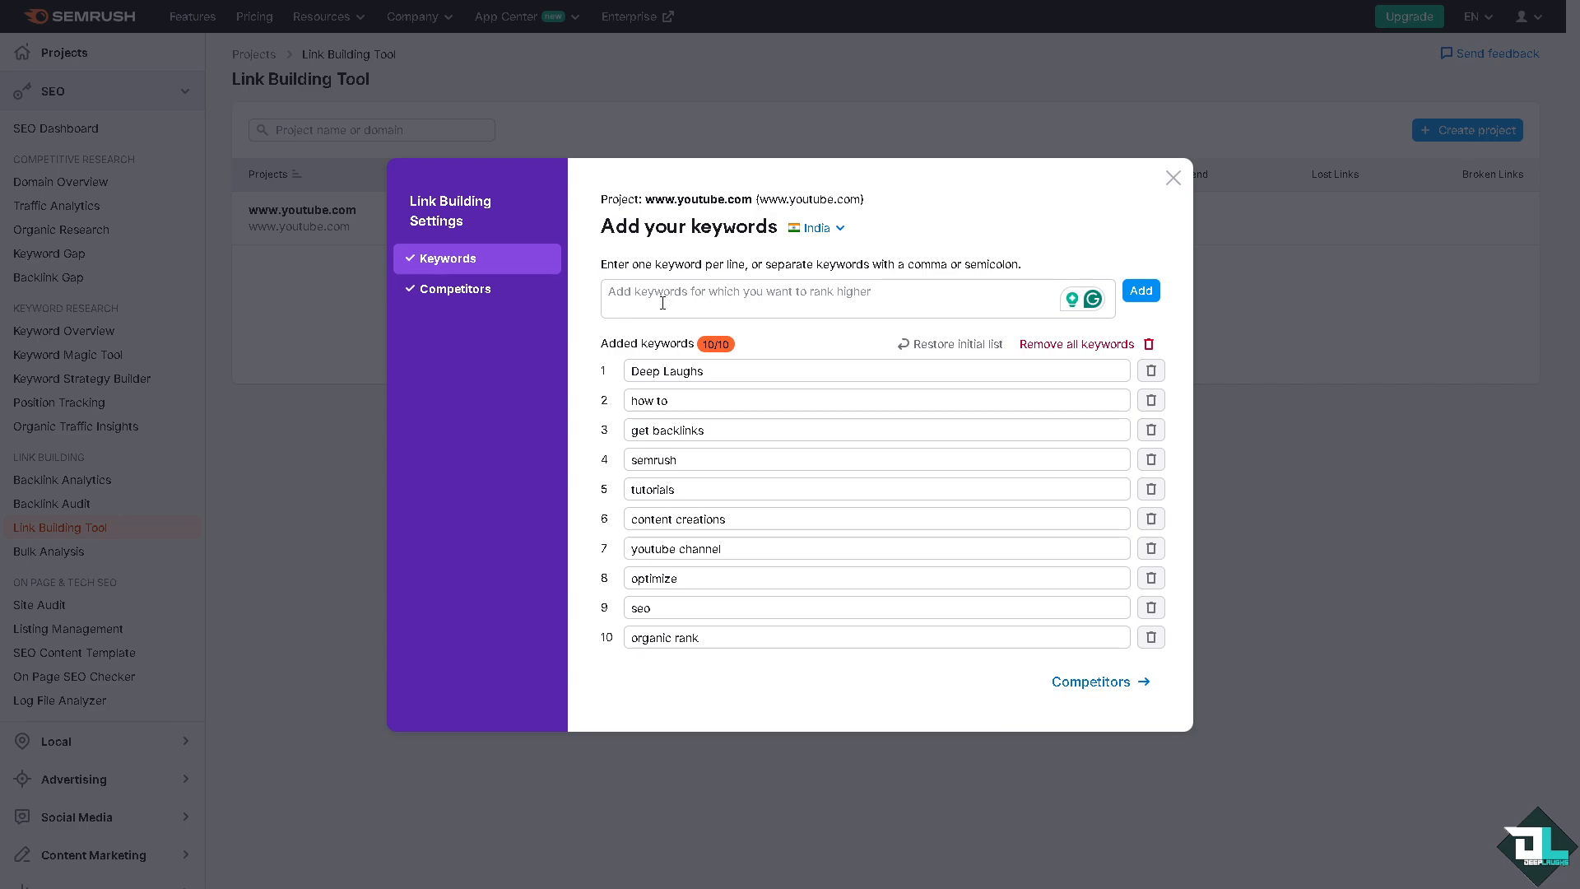
# Step: Proceed to the competitors section of the link building settings and remove all suggested competitors
pyautogui.click(1114, 694)
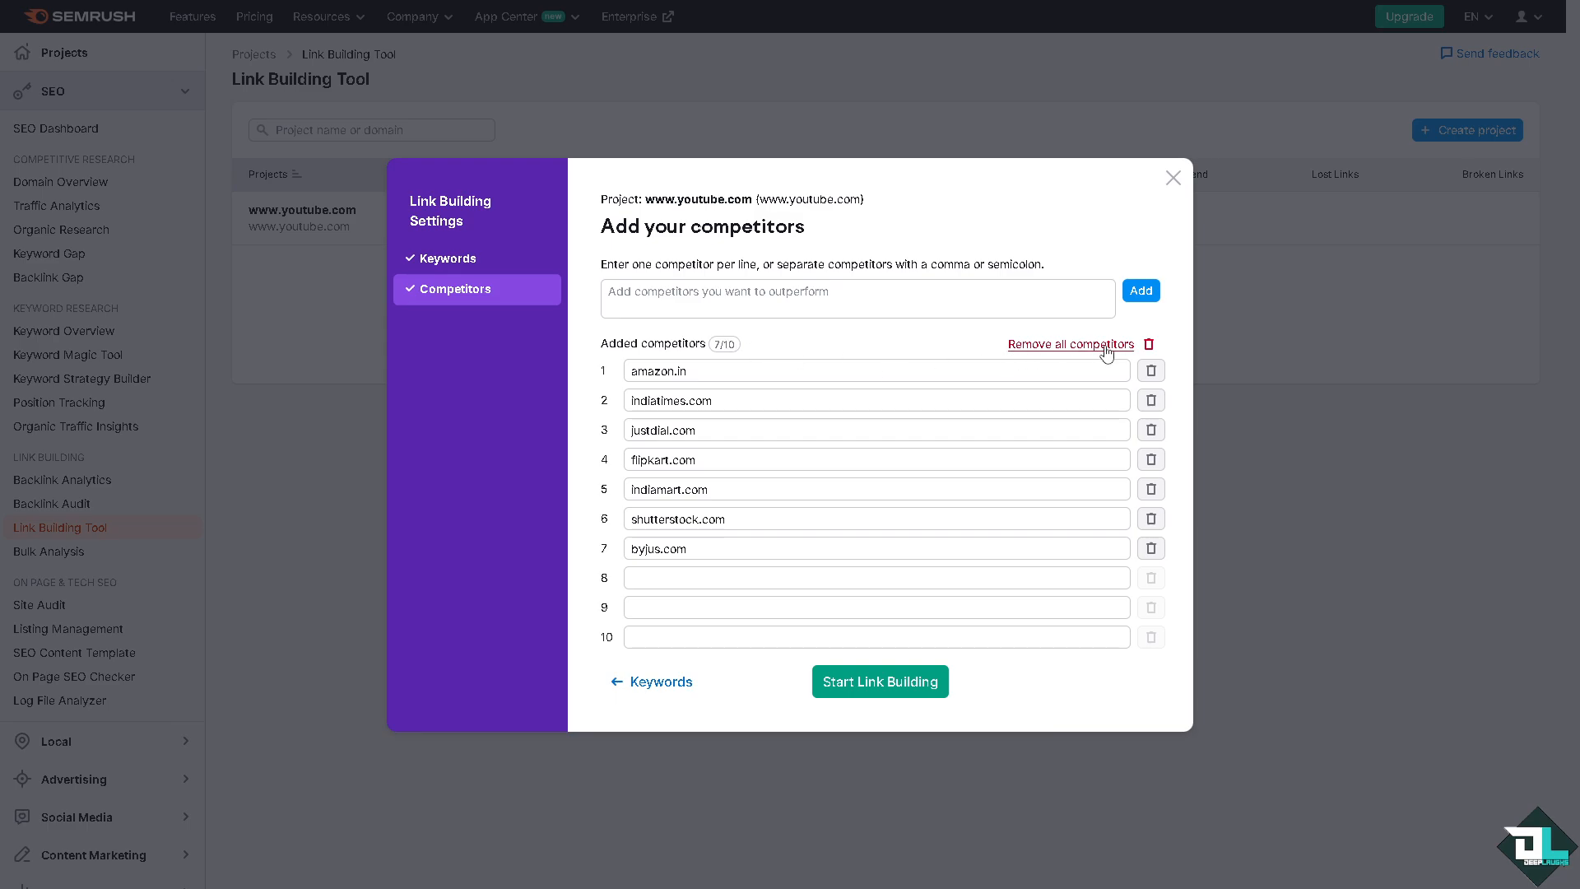
pyautogui.click(1149, 346)
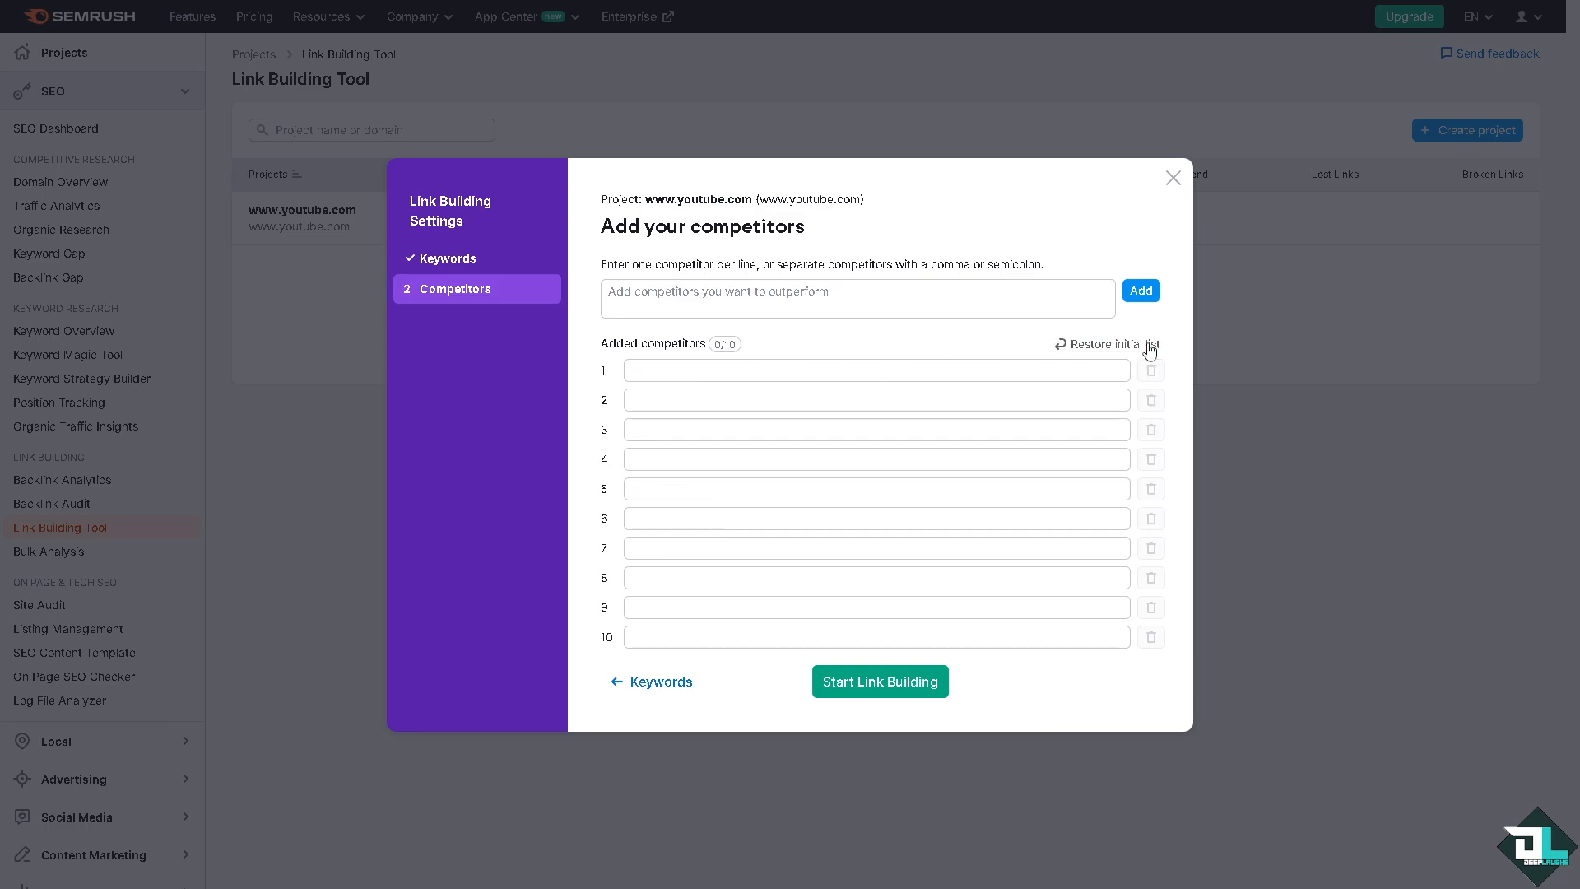
pyautogui.click(763, 295)
pyautogui.write('www')
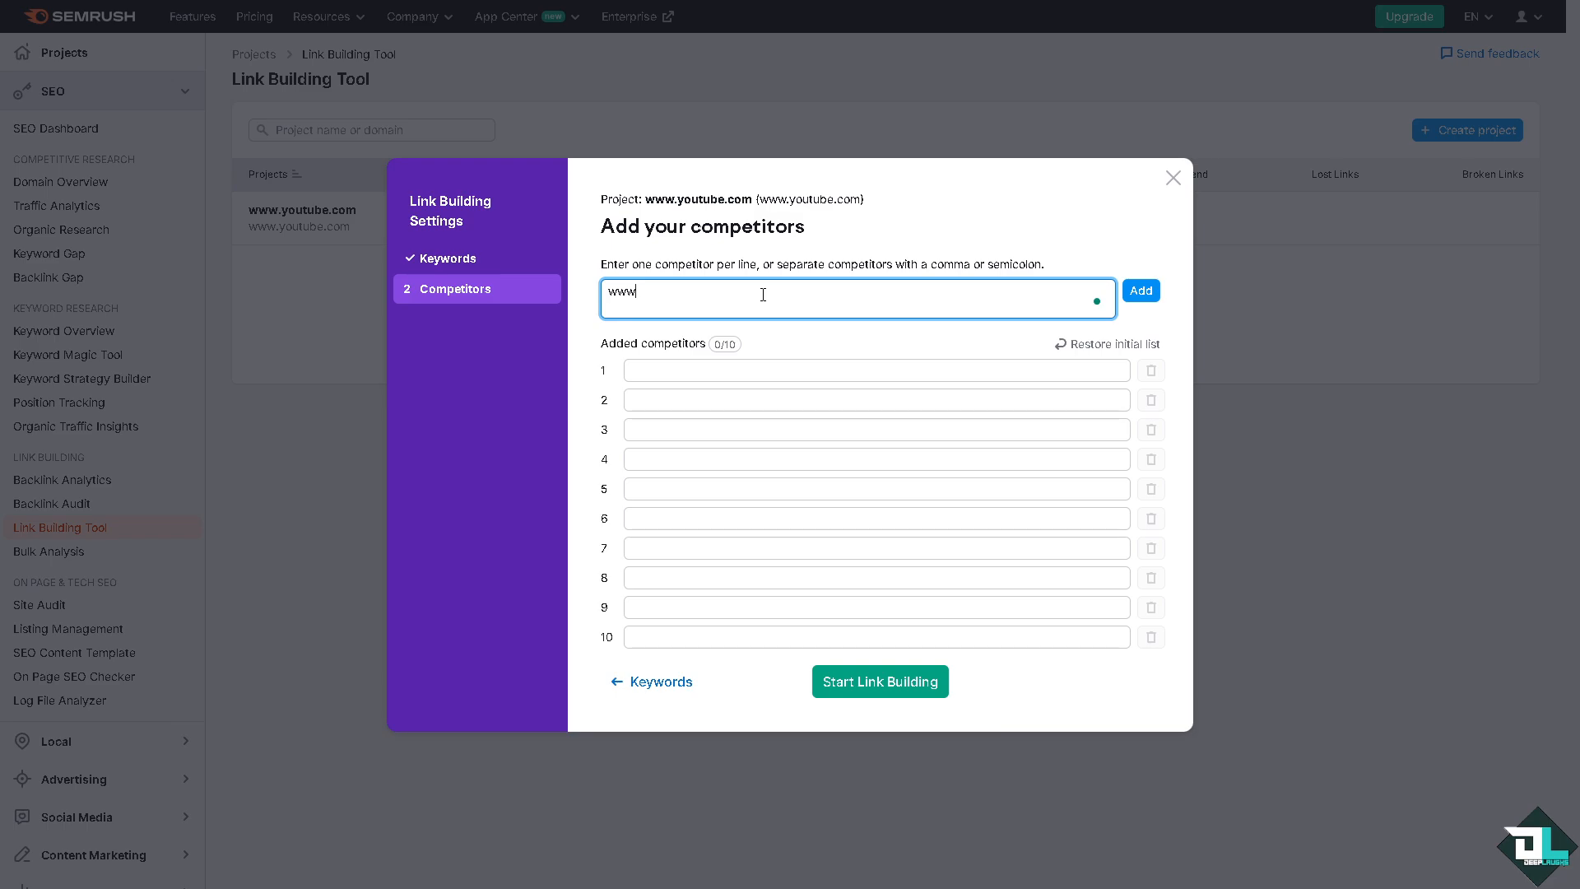
pyautogui.write('.youtube')
pyautogui.hotkey('ctrl', 'a')
pyautogui.write('www.vid')
pyautogui.press('BackSpace')
pyautogui.write('meo.com')
pyautogui.click(1141, 293)
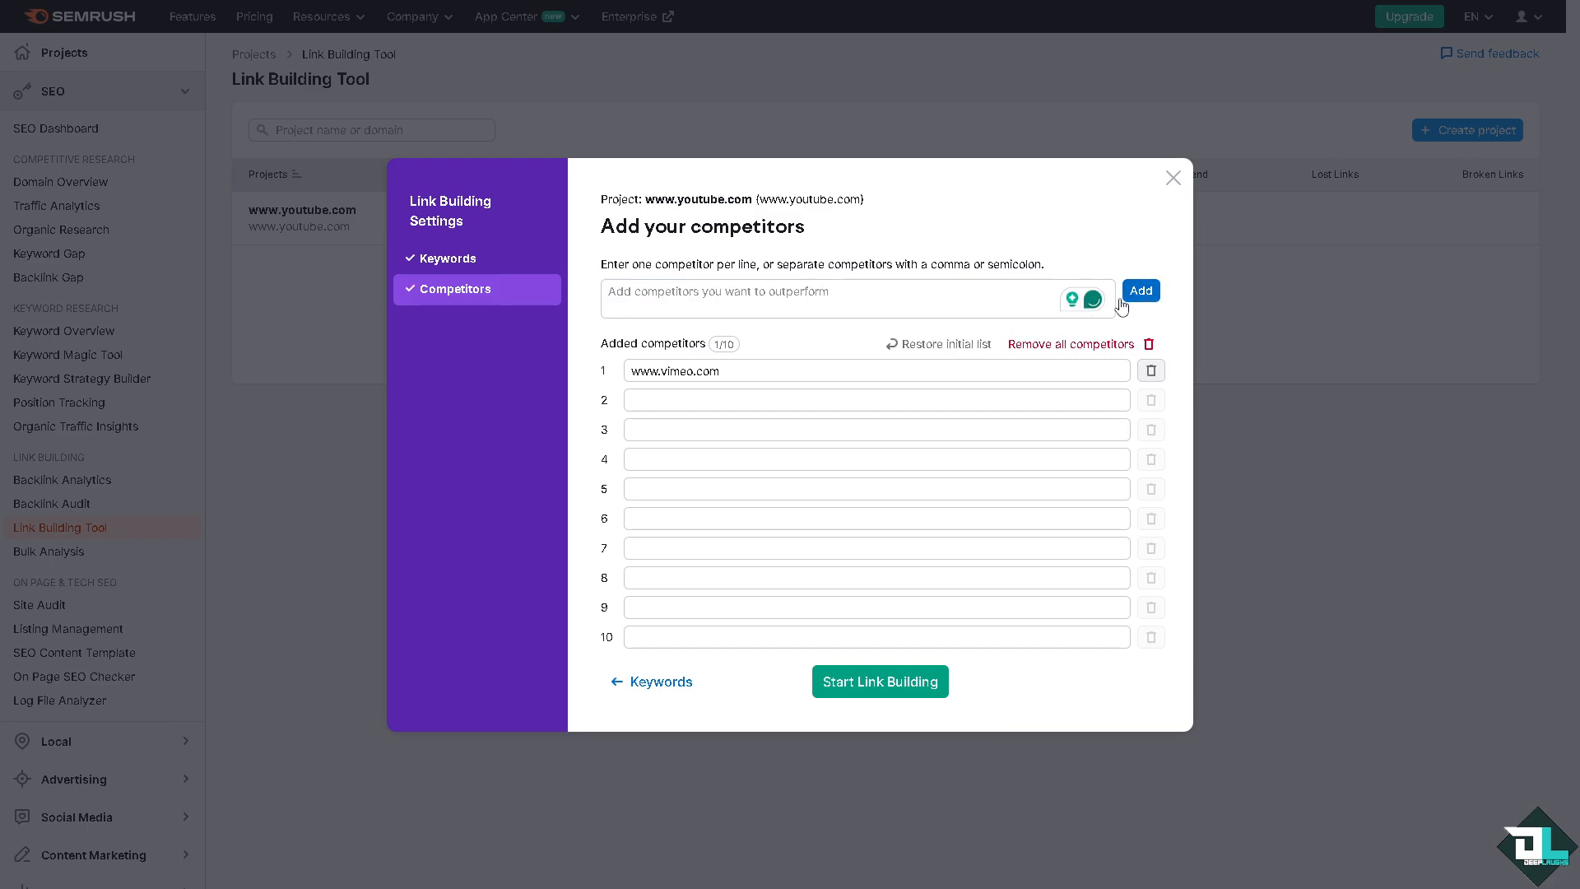
pyautogui.click(719, 296)
pyautogui.write('www')
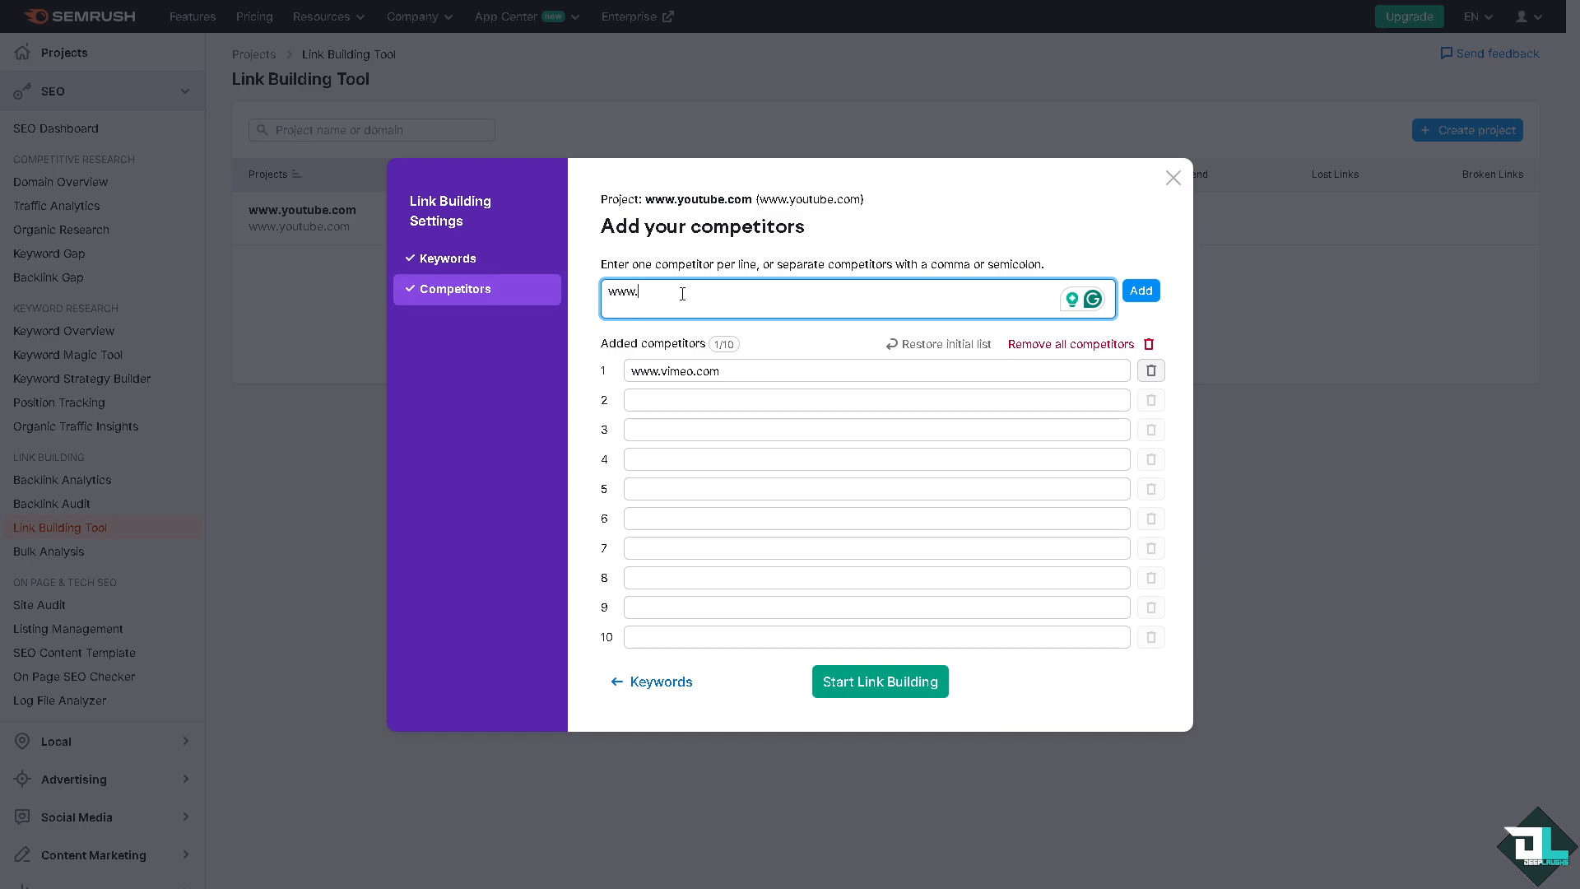
pyautogui.write('.reddit.com')
pyautogui.click(1140, 291)
pyautogui.click(750, 290)
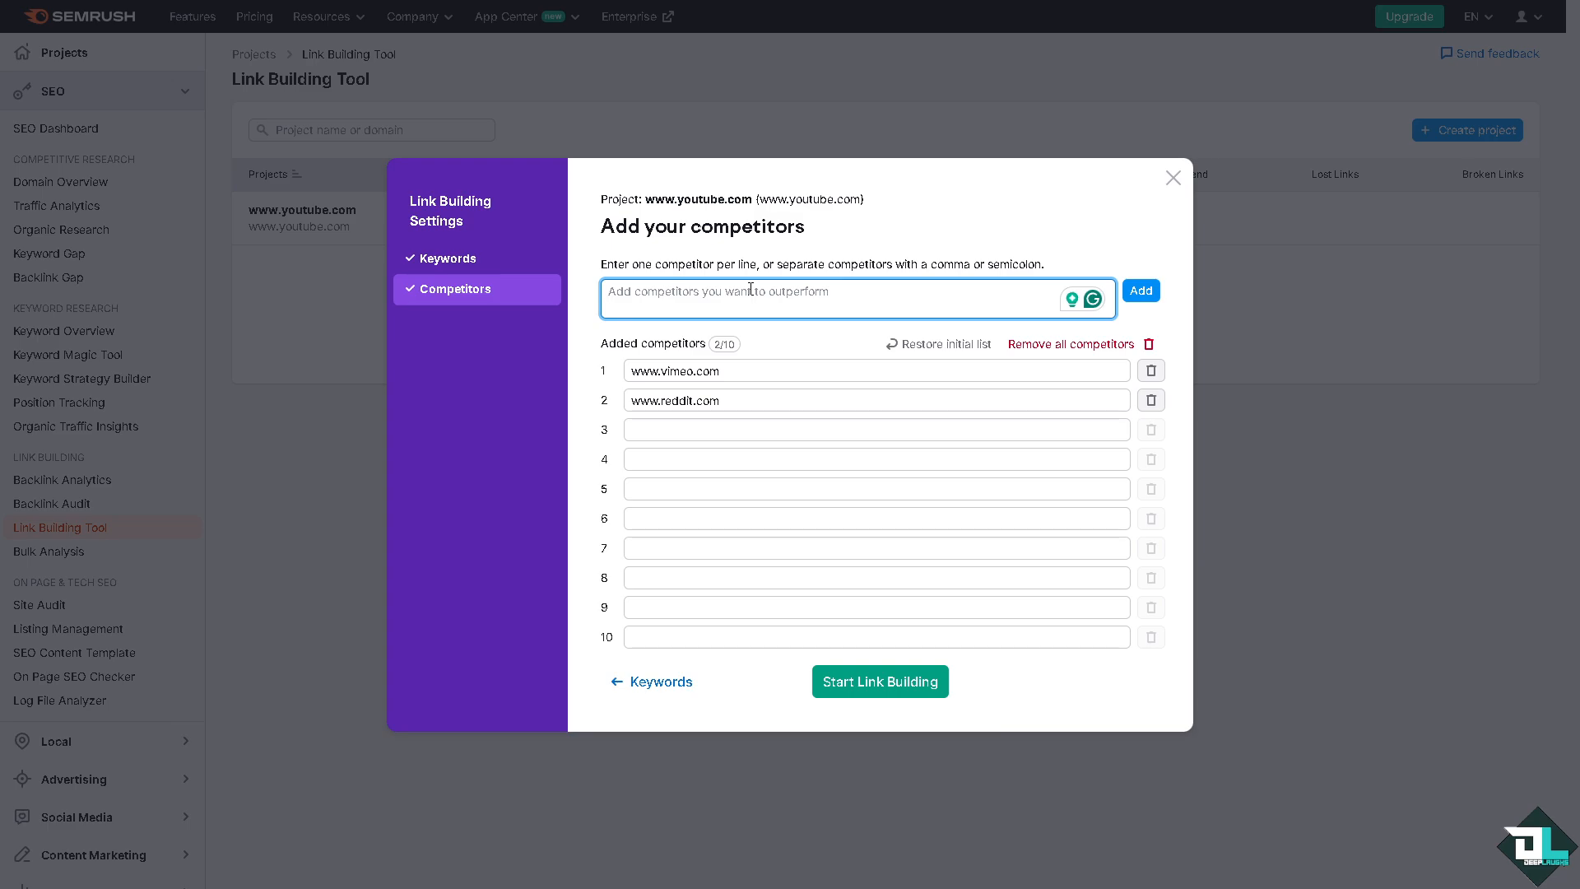
pyautogui.write('www.discor')
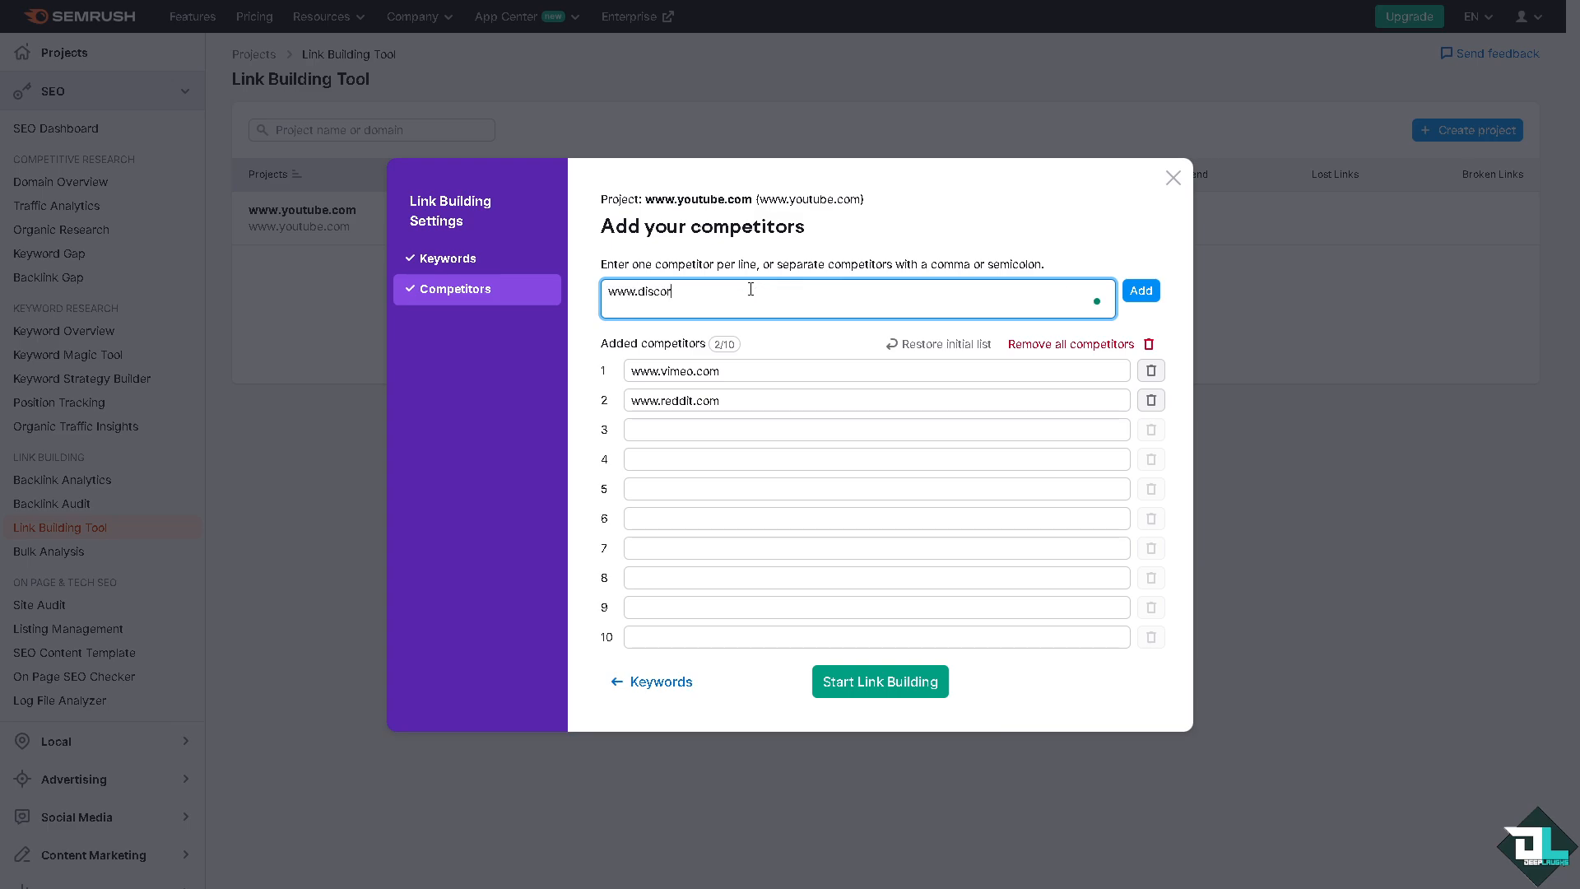
pyautogui.write('d.com')
pyautogui.click(1141, 291)
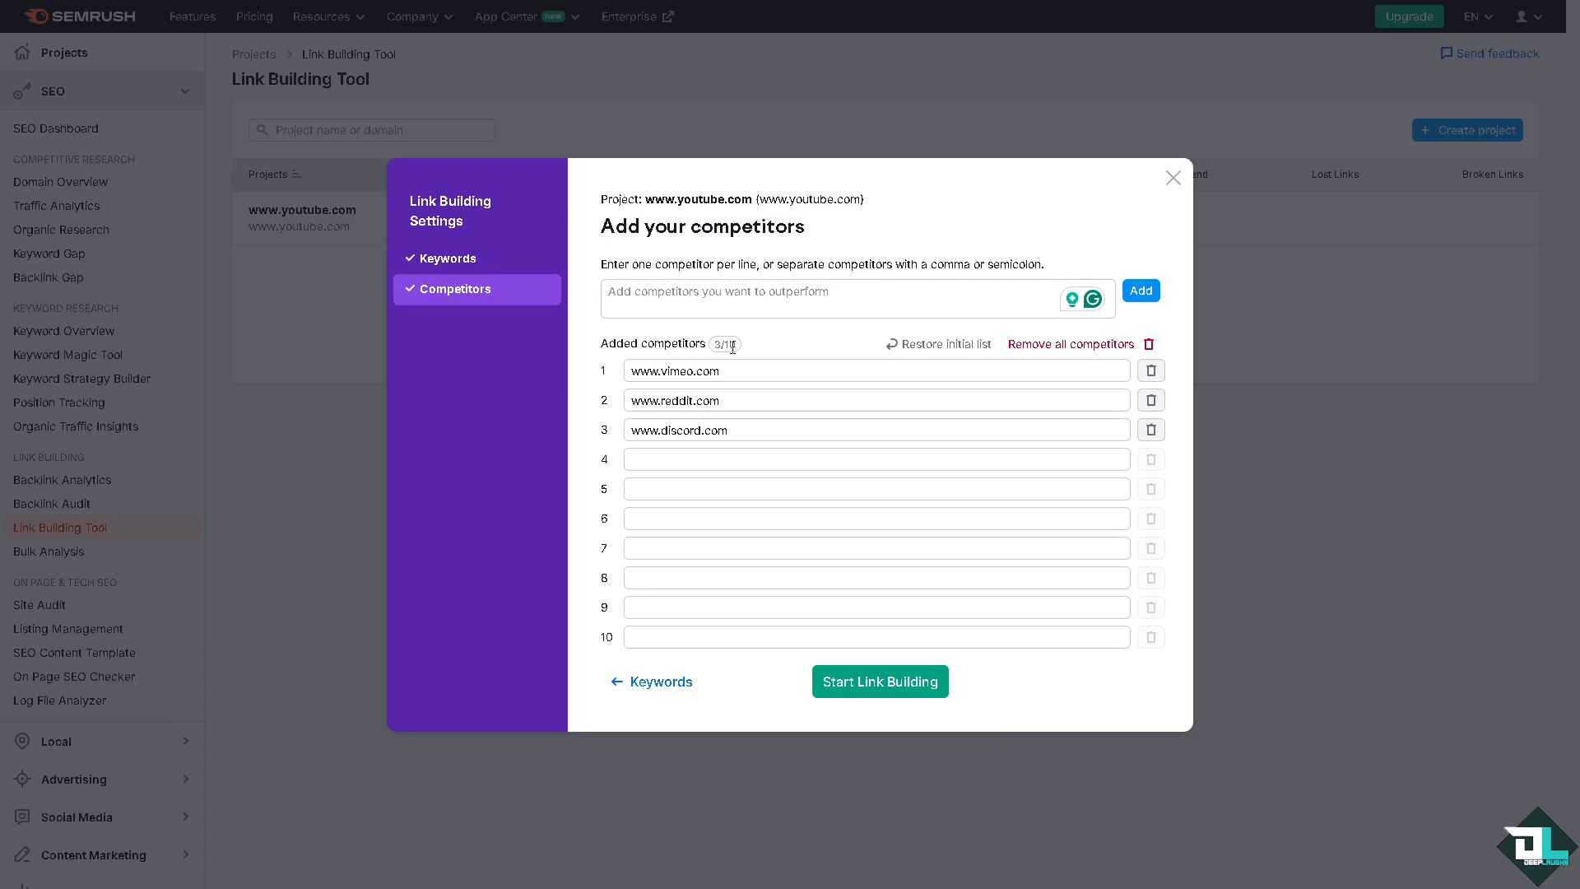
# Step: Start link building with these competitors, look through the tool's introduction, and open the collected domain prospects
pyautogui.click(835, 688)
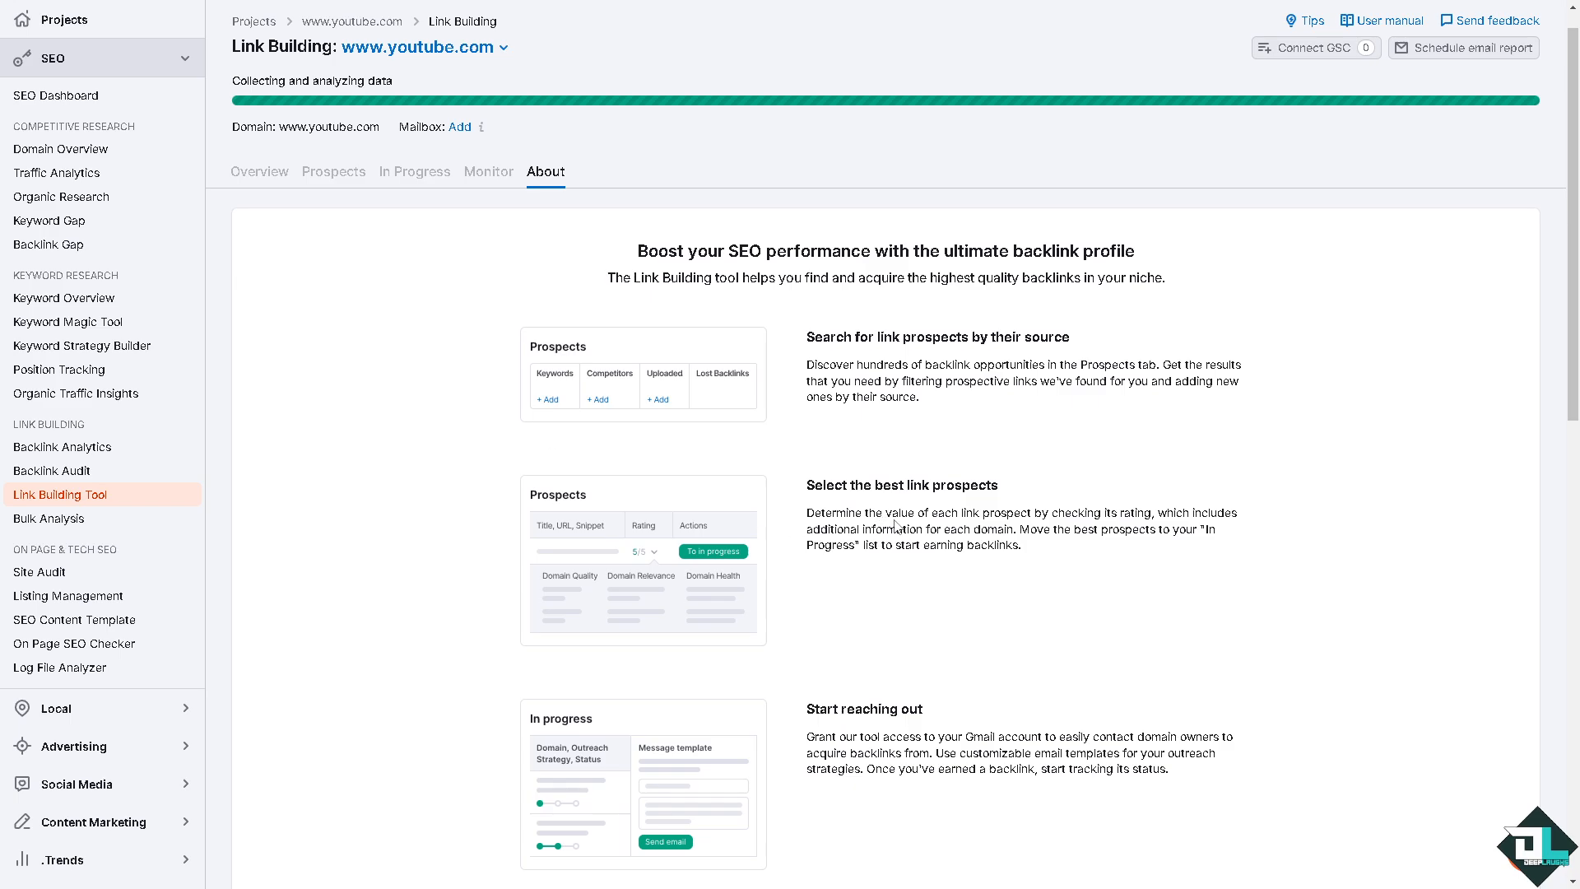
pyautogui.scroll(-2, 905, 618)
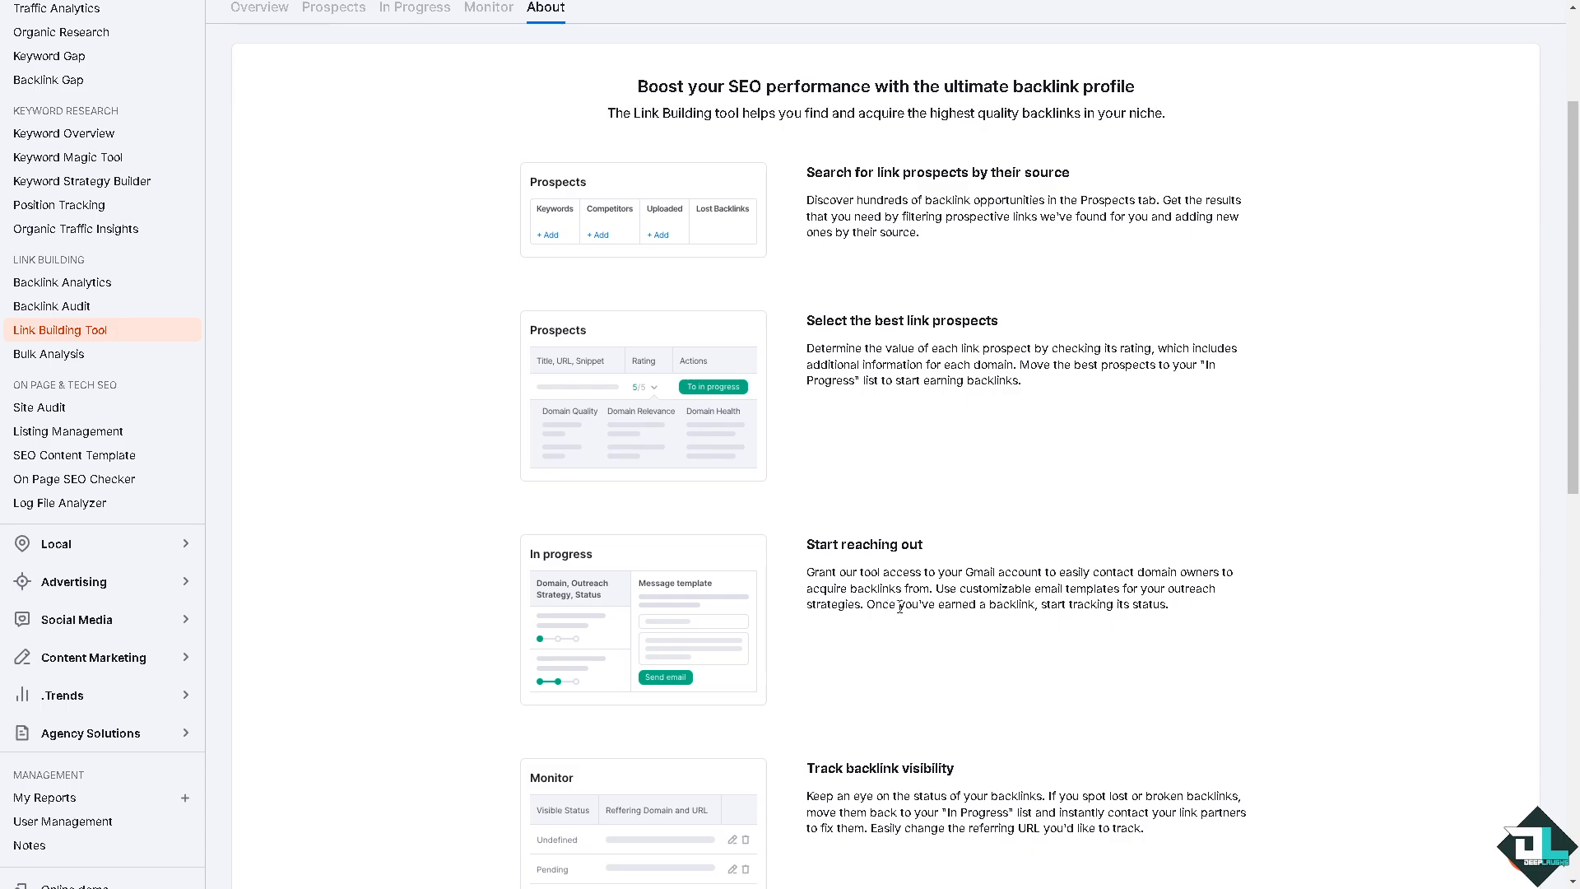
pyautogui.scroll(-4, 909, 605)
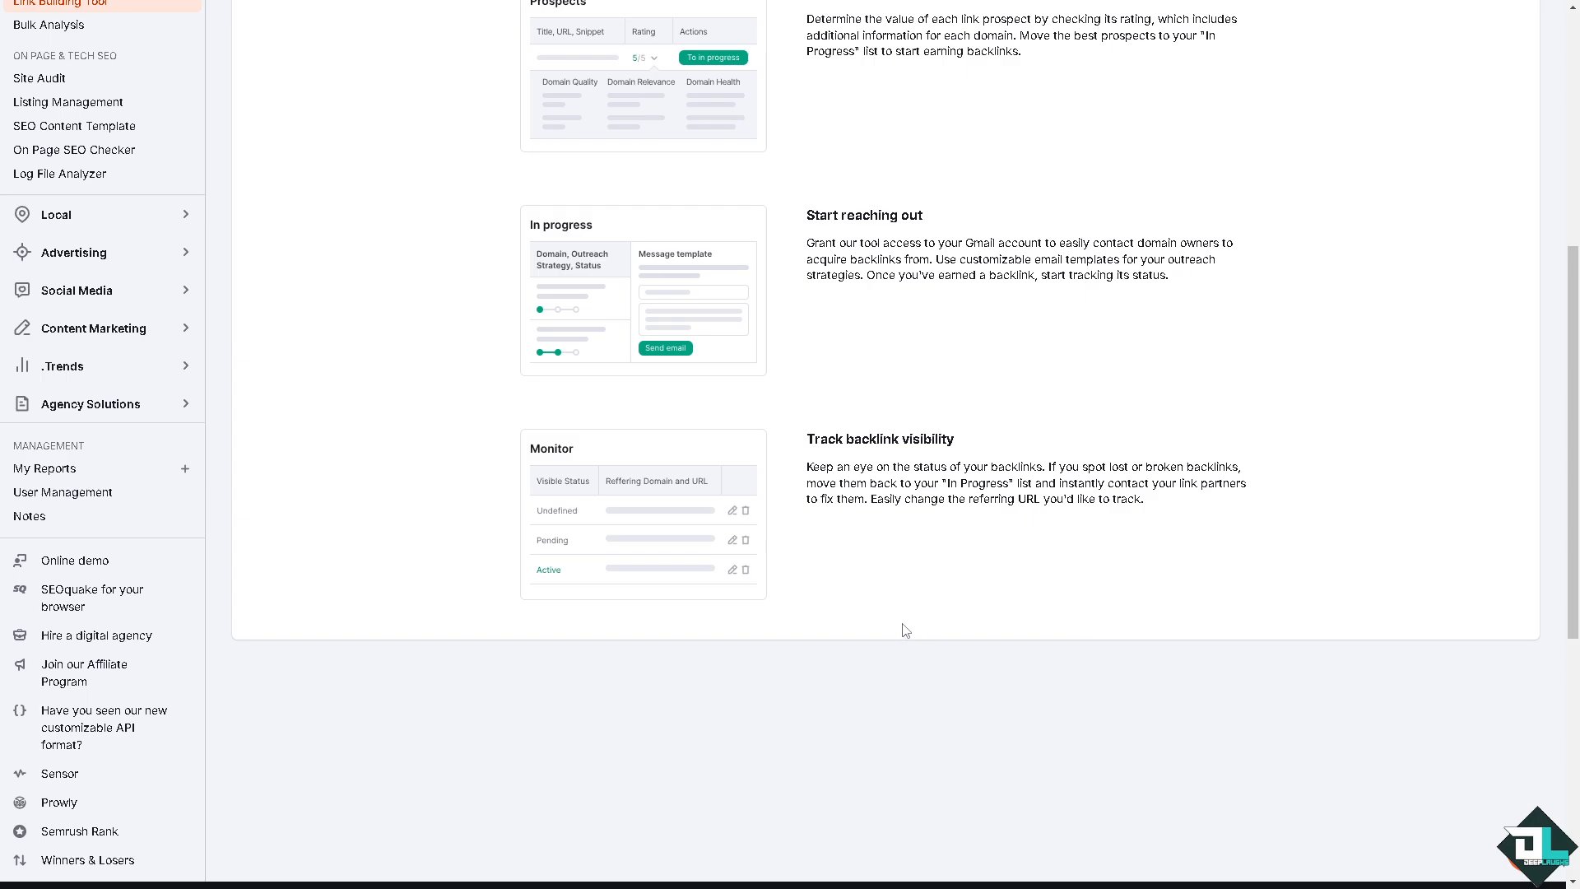
pyautogui.scroll(7, 867, 473)
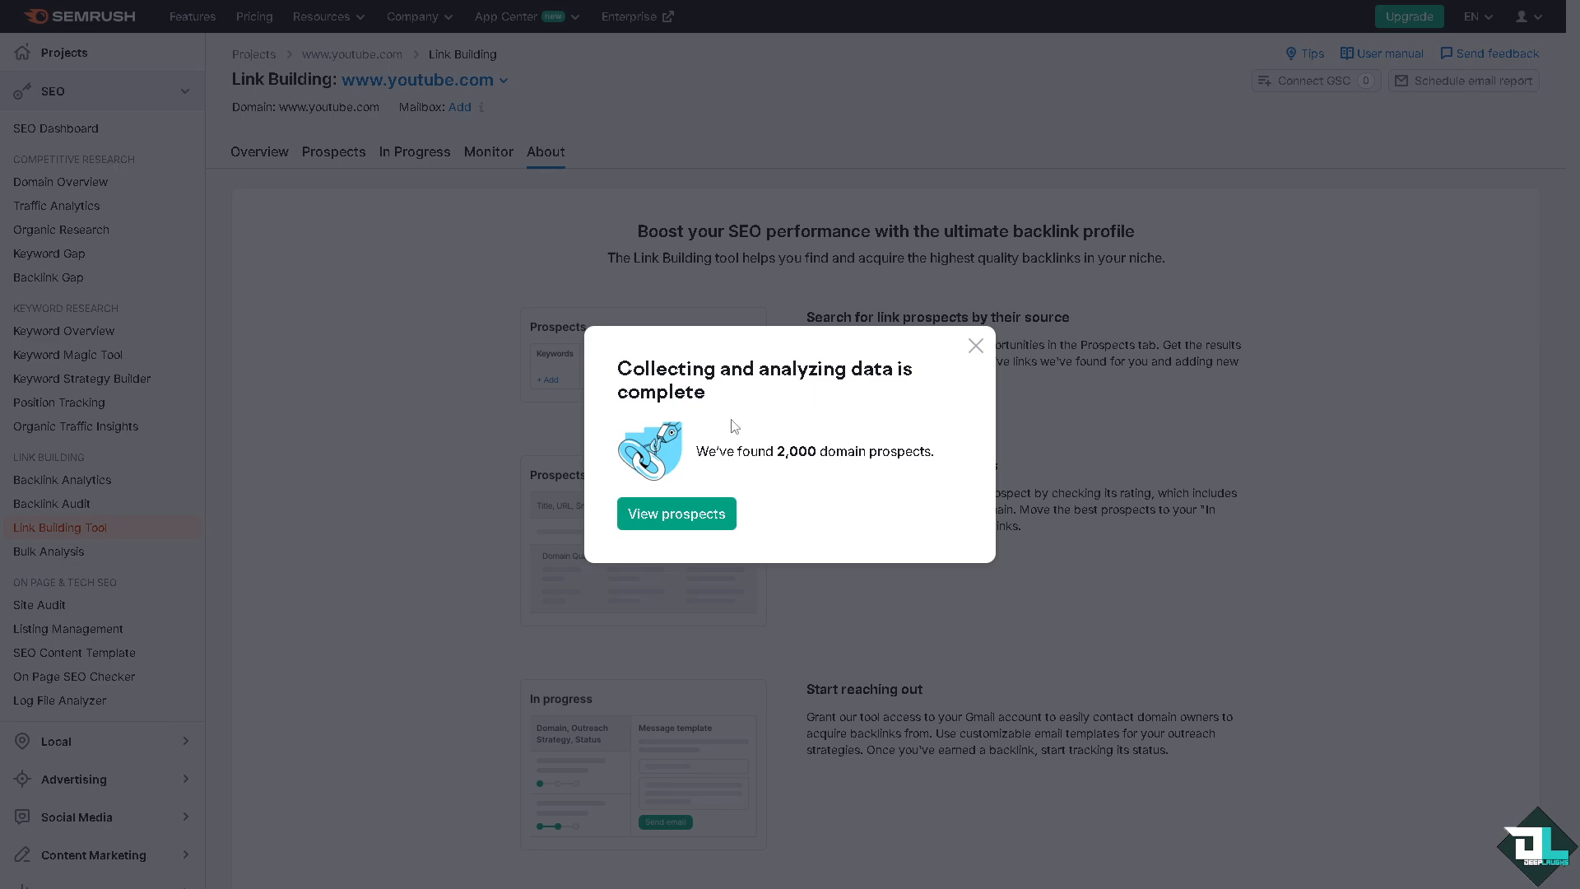
pyautogui.click(685, 524)
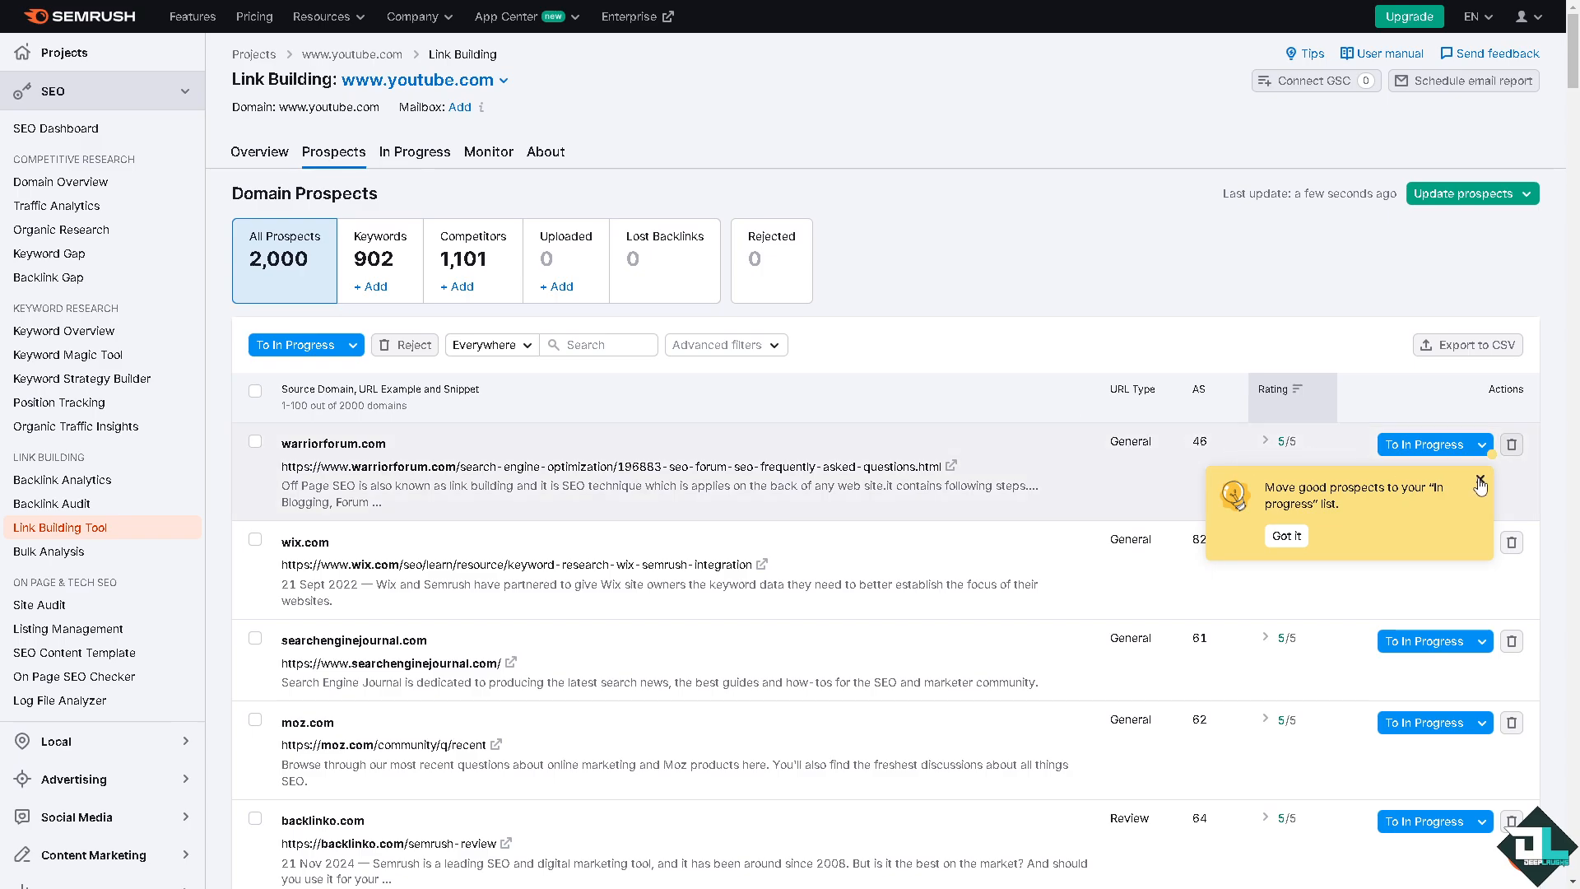
# Step: Open the outreach strategy customization from the warriorforum.com prospect and hide the Manual link and Directory/Catalogue strategies
pyautogui.click(1479, 481)
pyautogui.click(1483, 448)
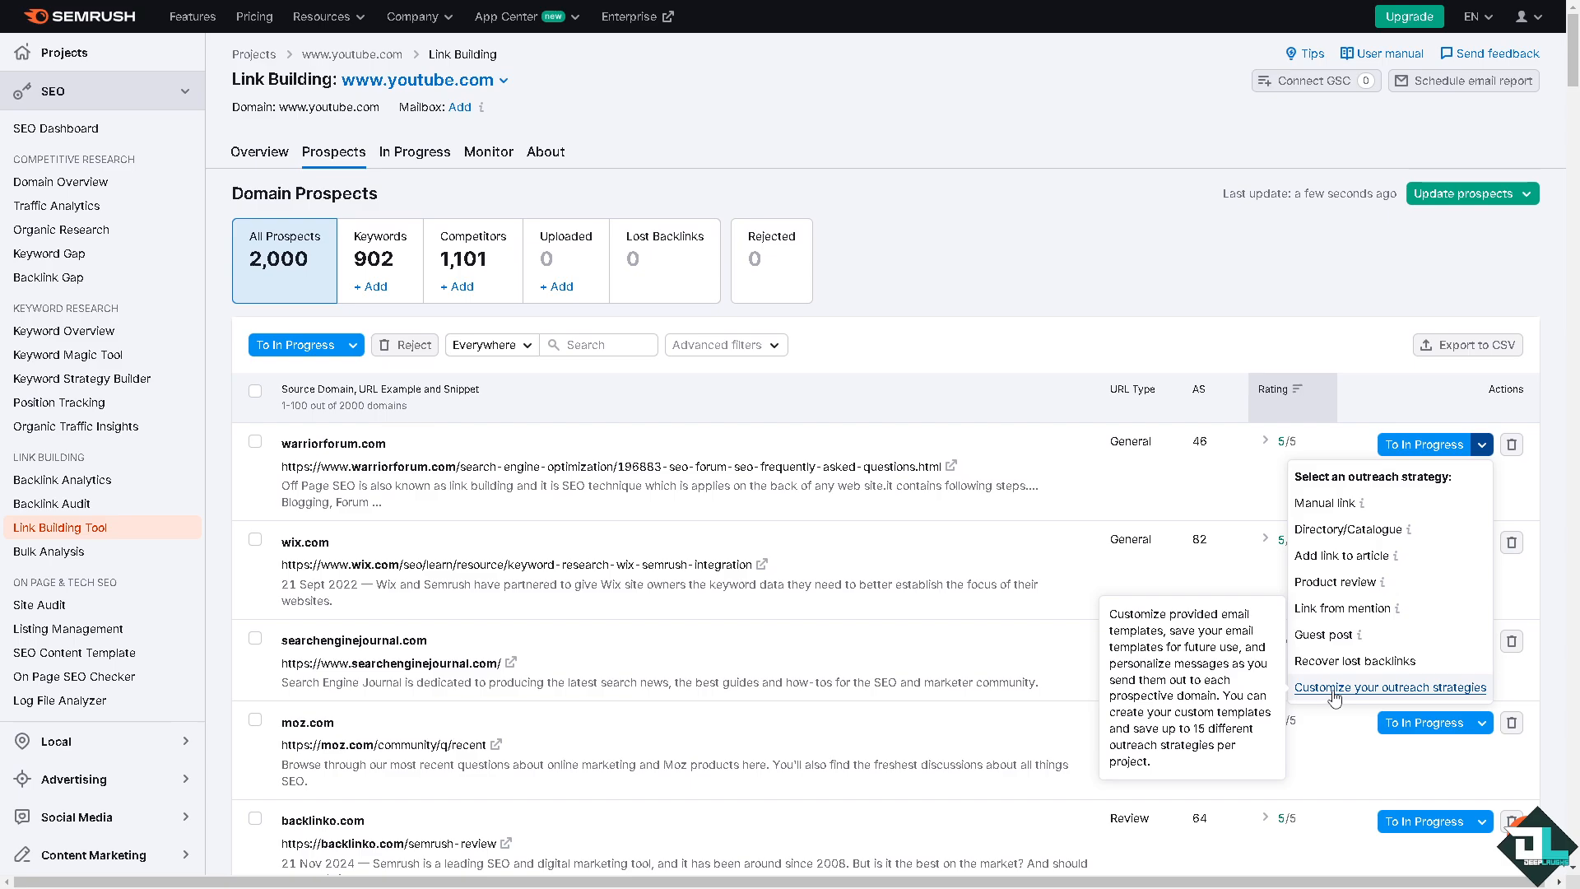
pyautogui.click(1333, 686)
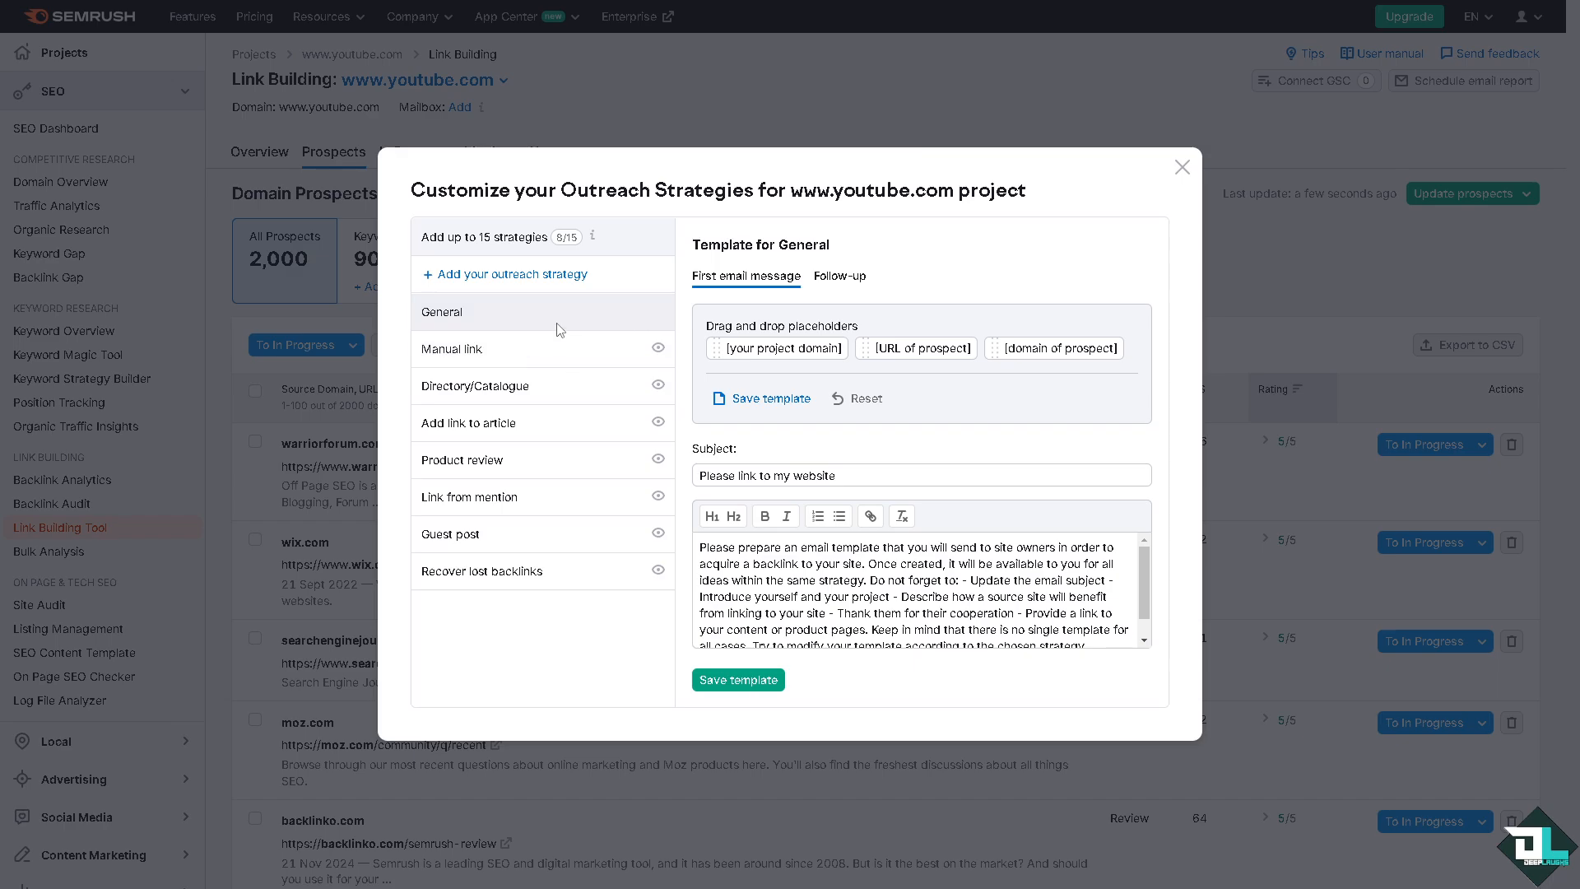
pyautogui.click(656, 348)
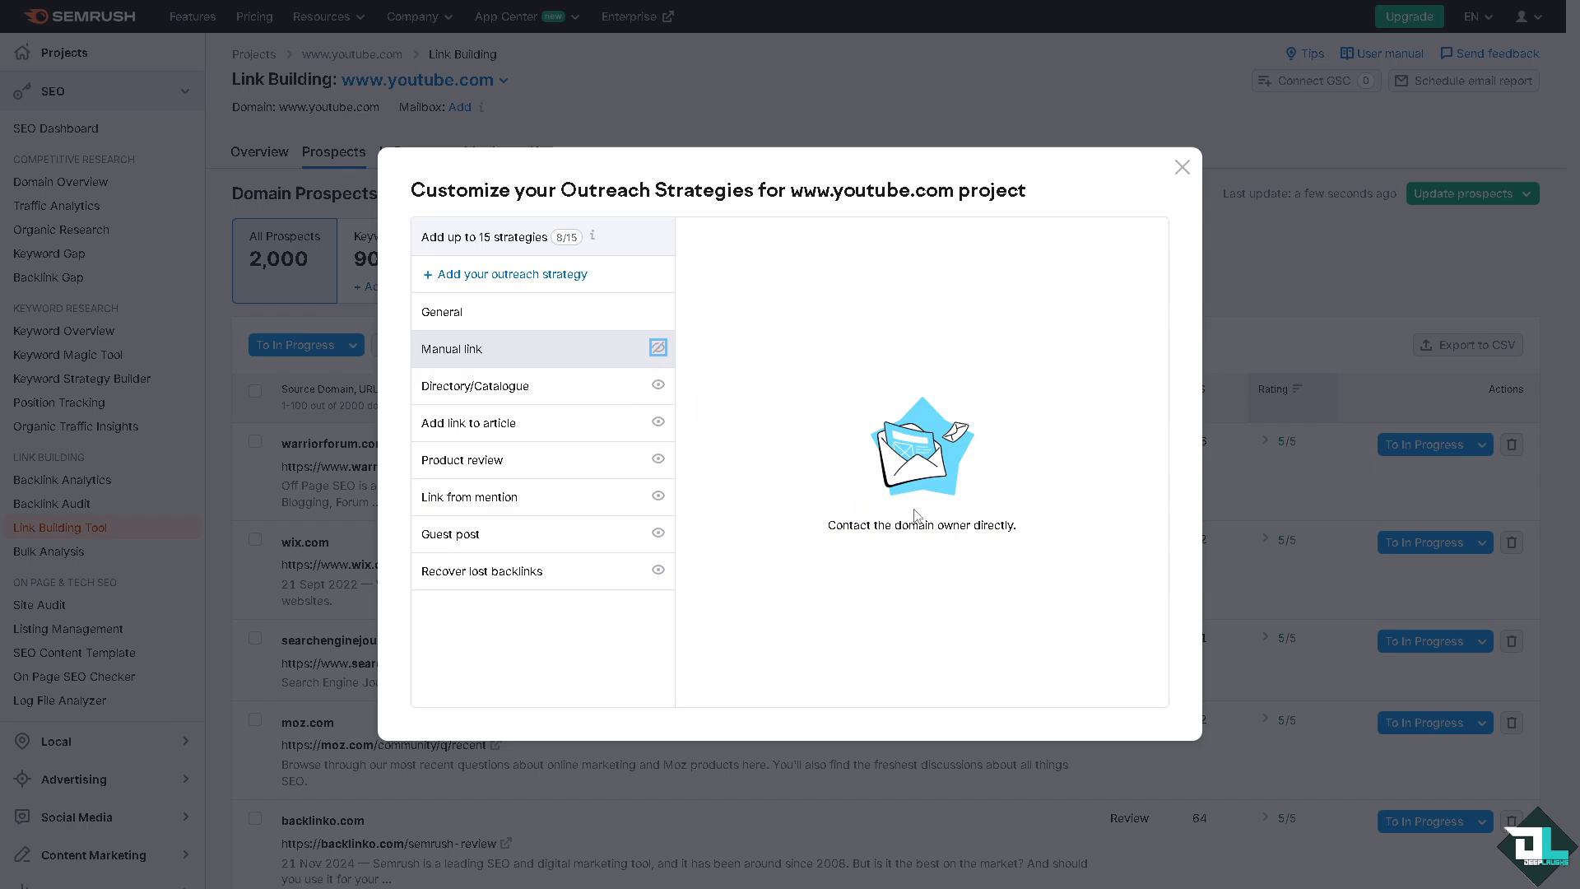
pyautogui.click(664, 387)
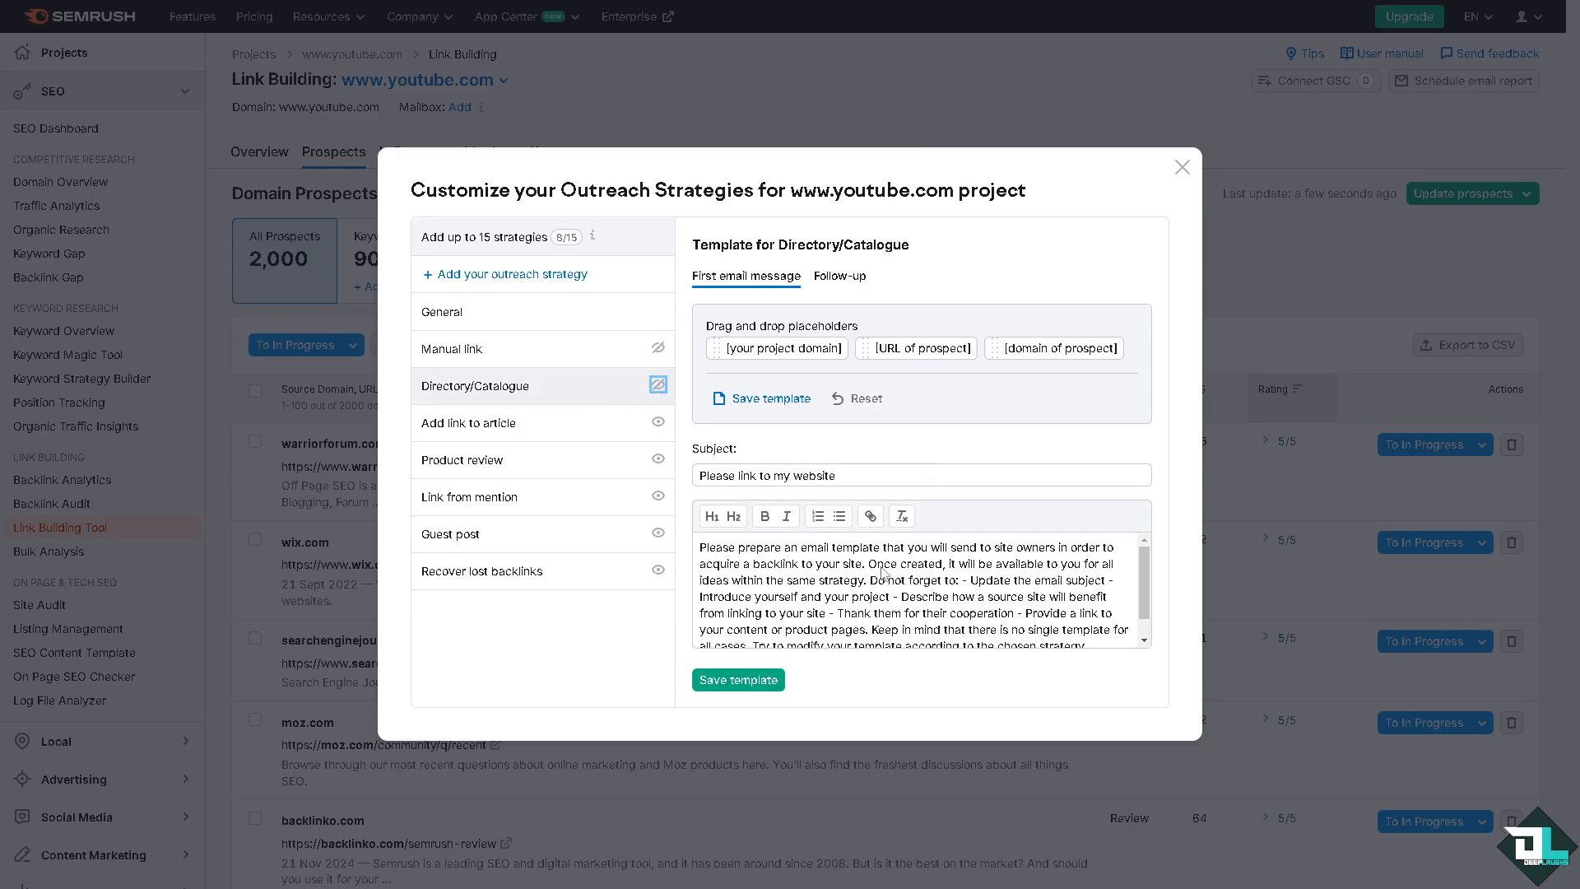
# Step: Replace the subject of the Directory/Catalogue first email message with "How to Get Backlinks Semrush" and review its body text
pyautogui.scroll(-1, 883, 572)
pyautogui.scroll(1, 880, 568)
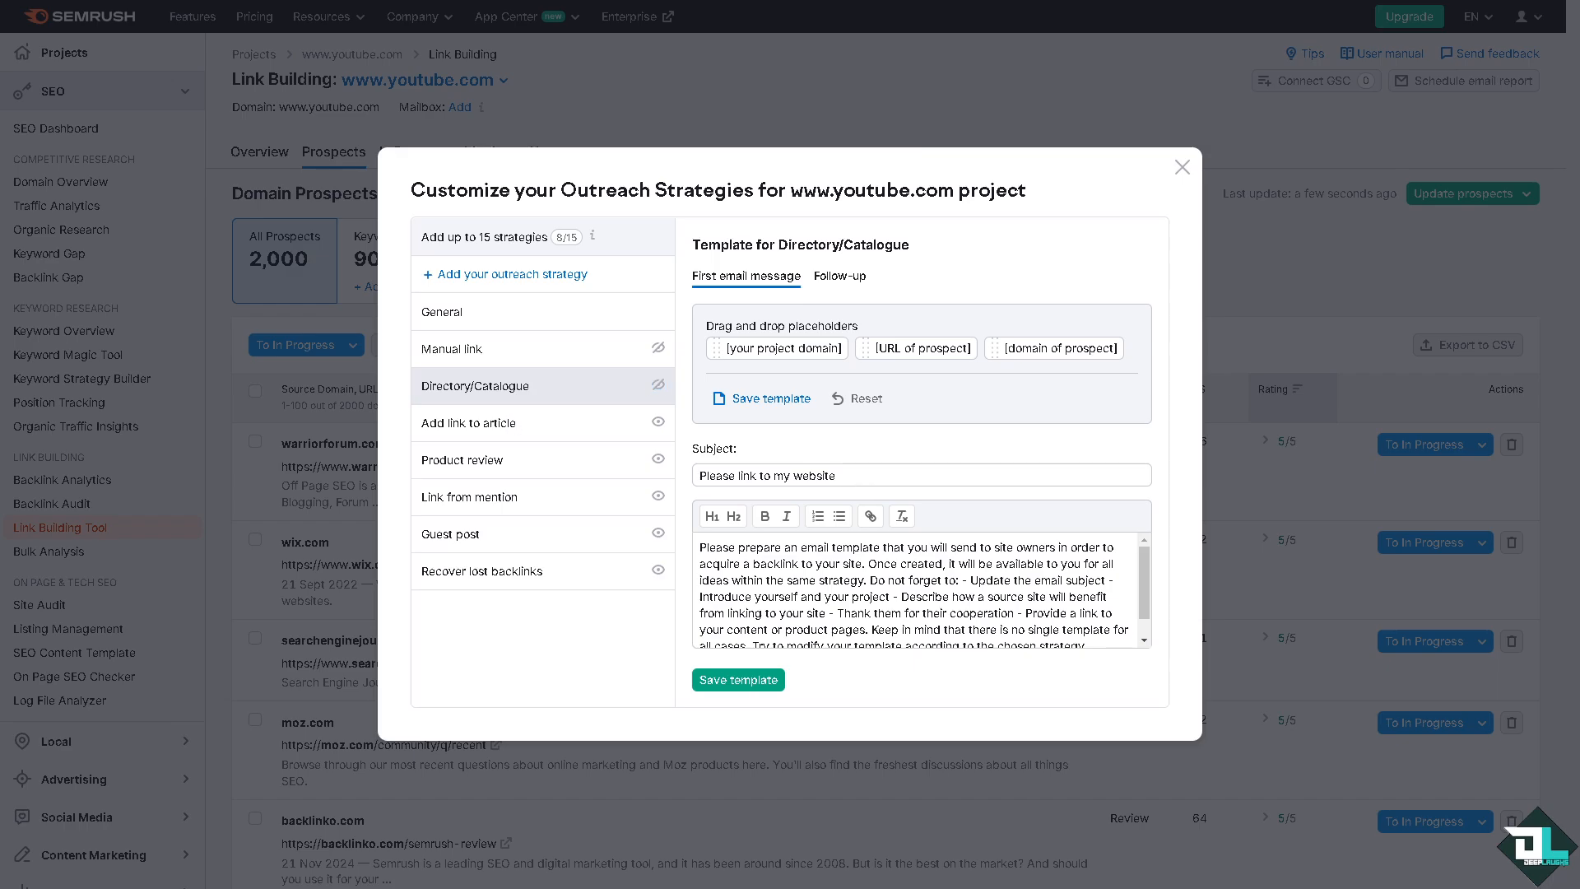
pyautogui.click(820, 469)
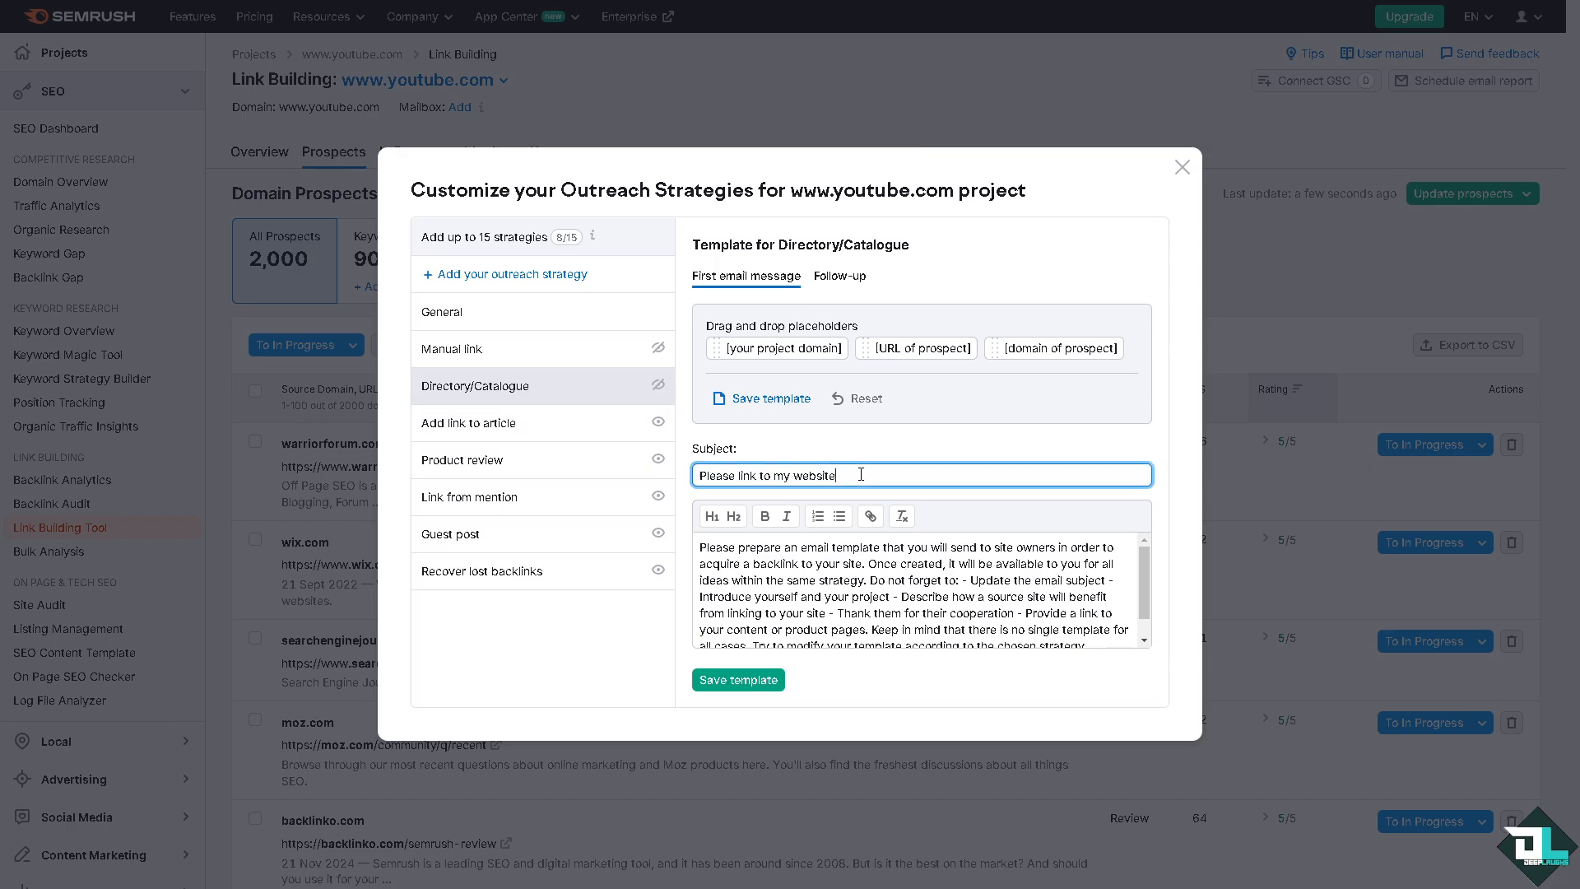
pyautogui.hotkey('ctrl', 'a')
pyautogui.write('How to Get Backlinks Semrush')
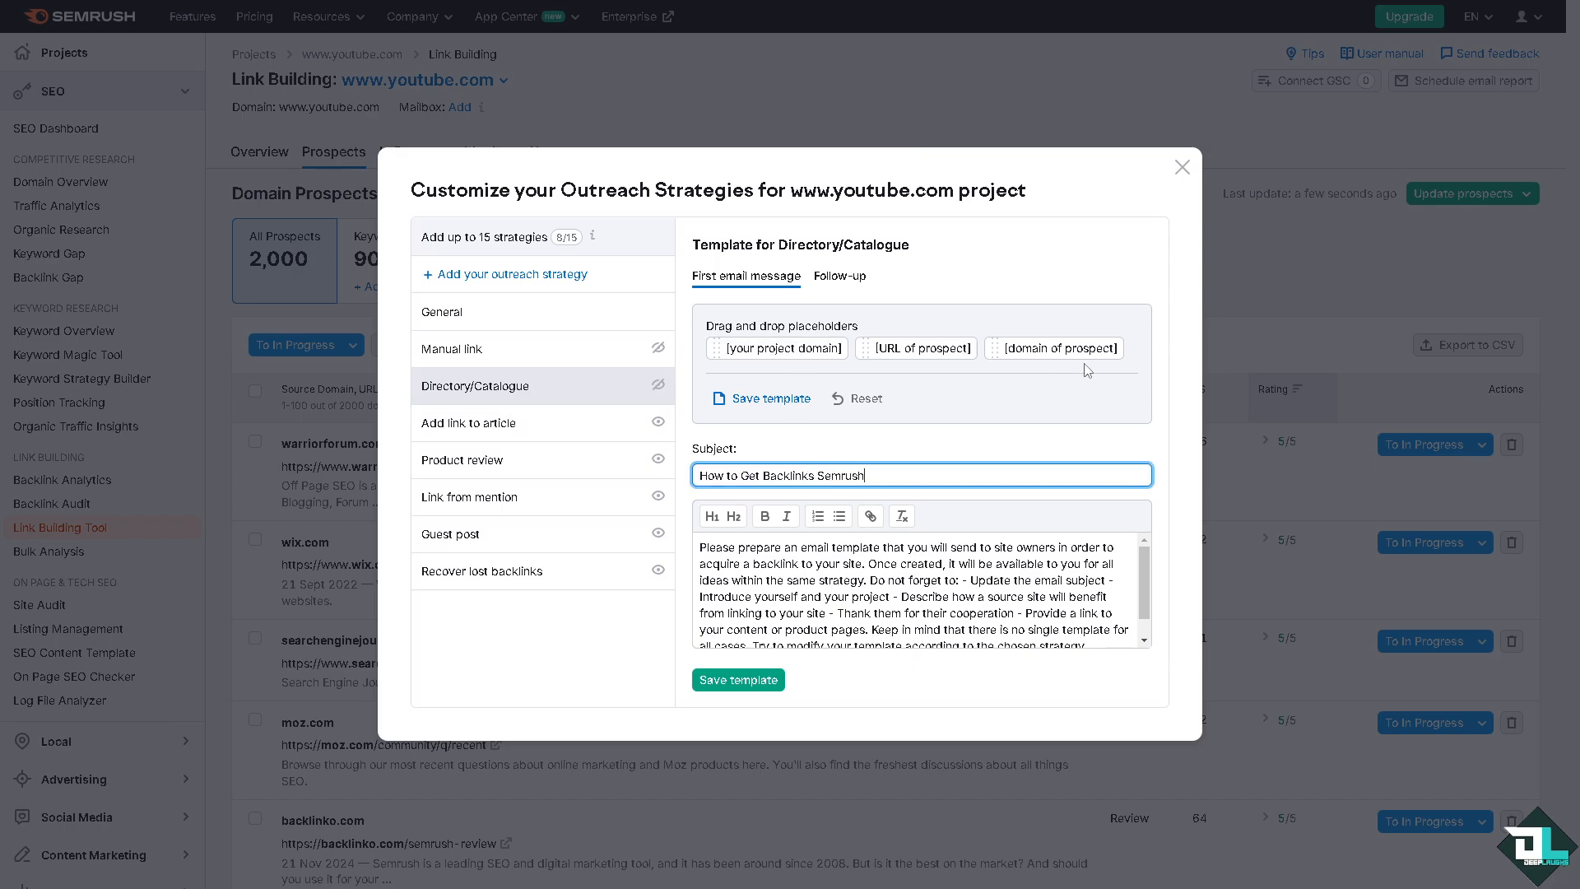
pyautogui.click(861, 563)
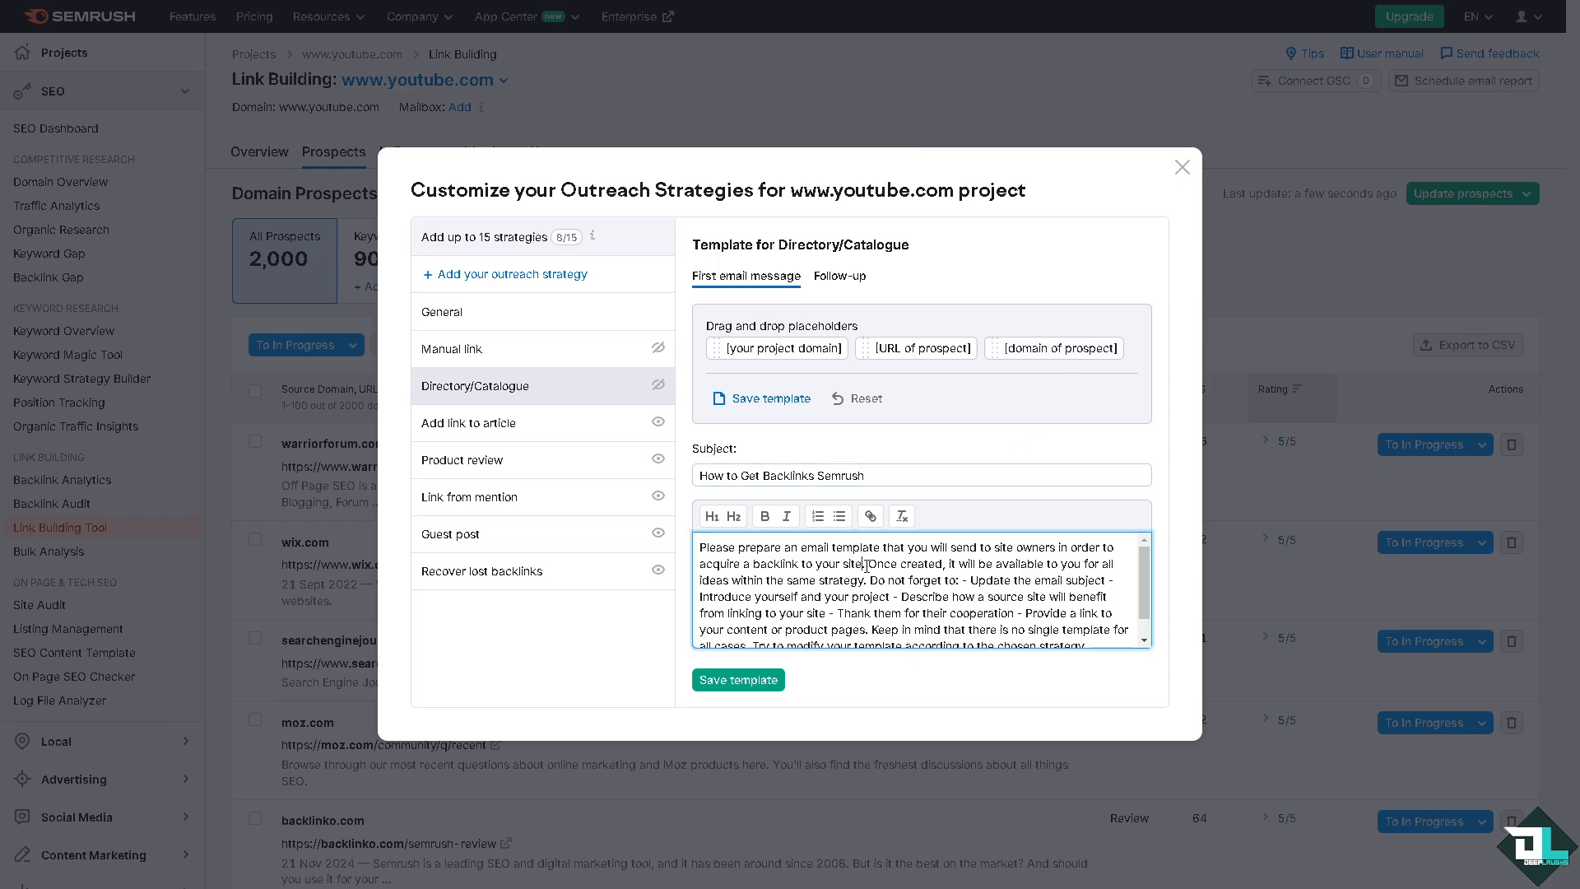
pyautogui.scroll(-2, 870, 566)
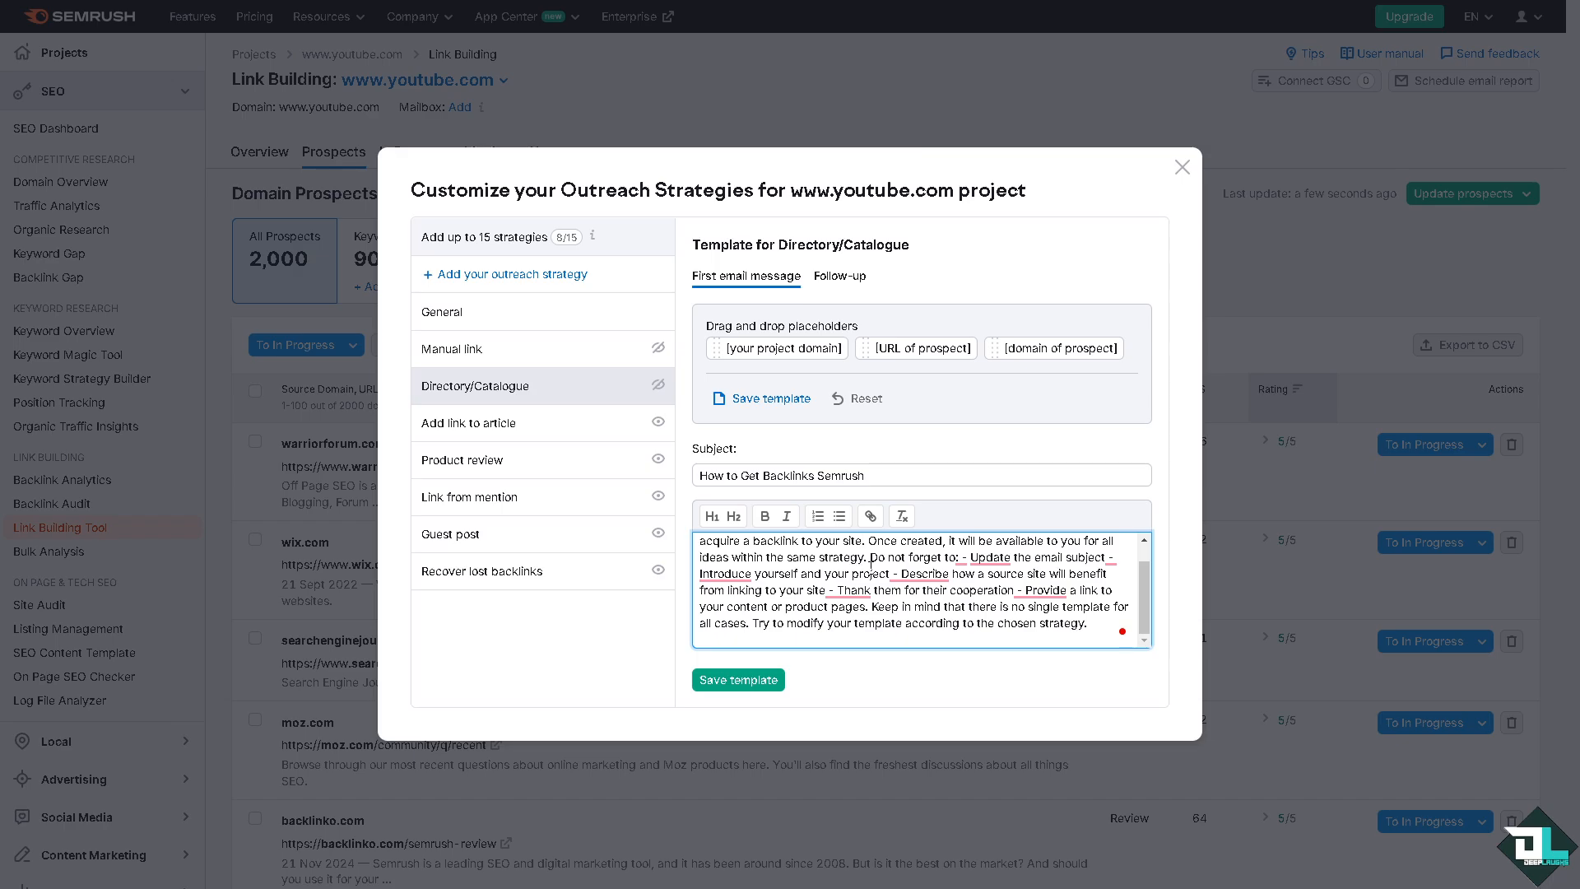
# Step: Hide the Add link to article, Product review and Guest post strategies, and view the Link from mention template
pyautogui.click(658, 424)
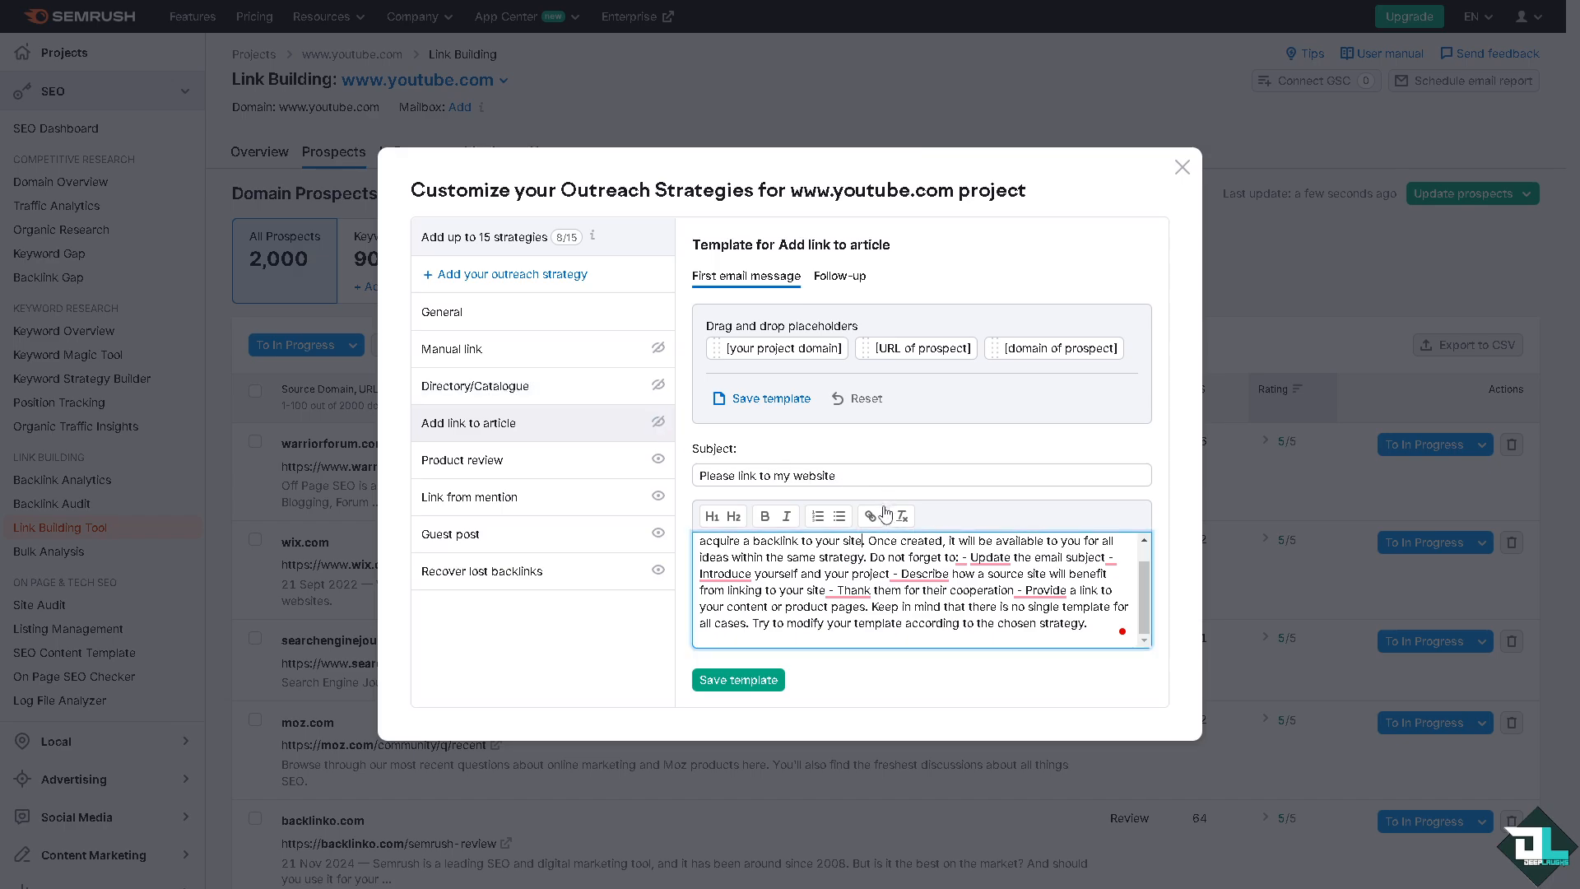
pyautogui.click(657, 460)
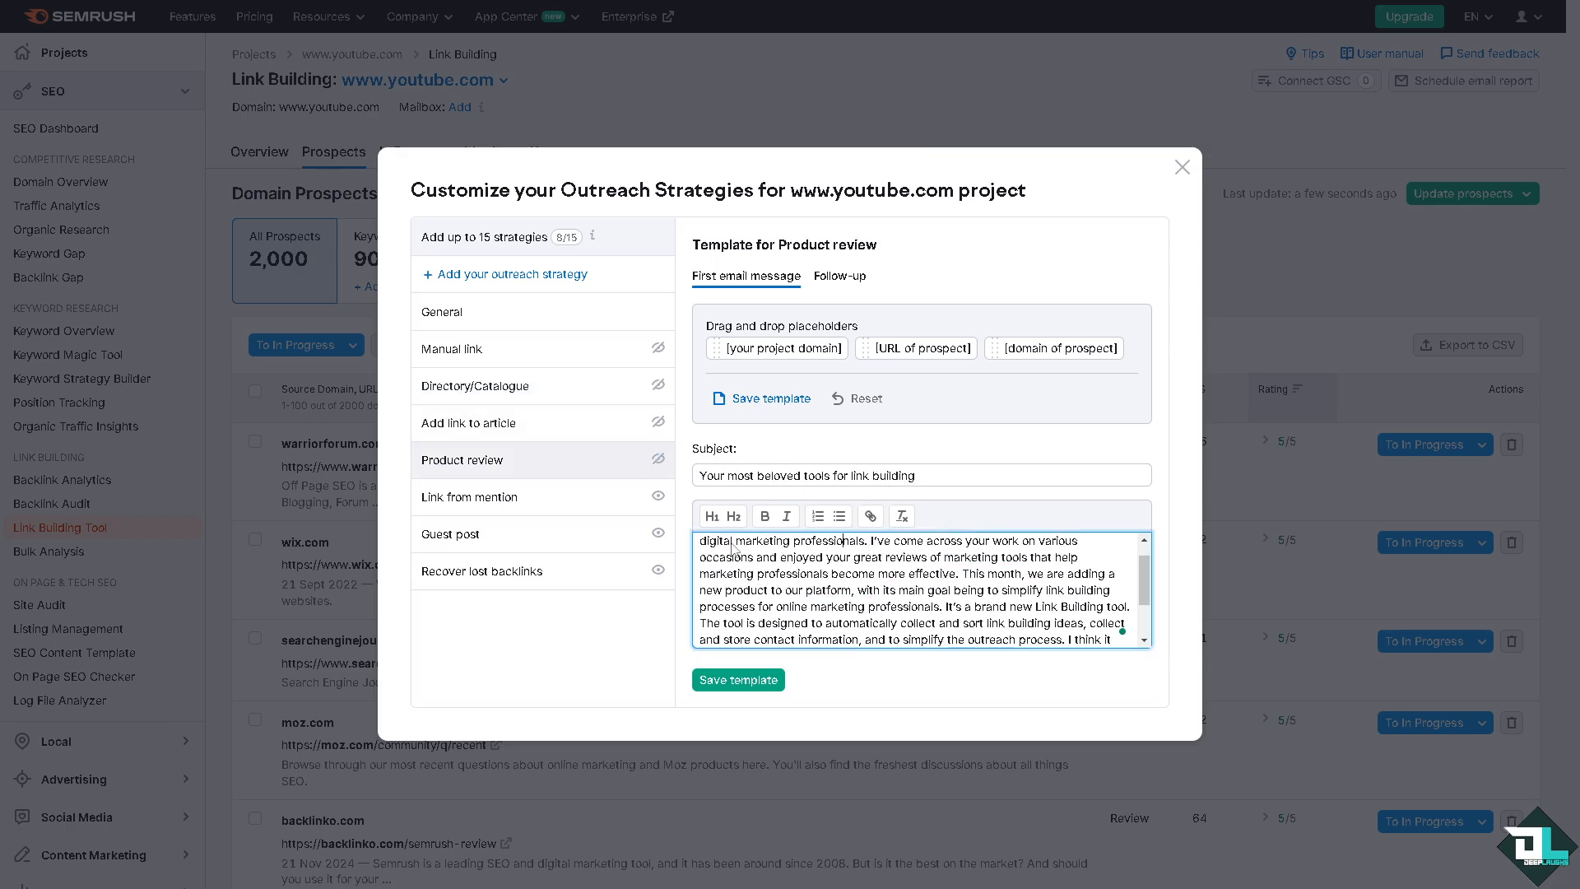
pyautogui.click(597, 502)
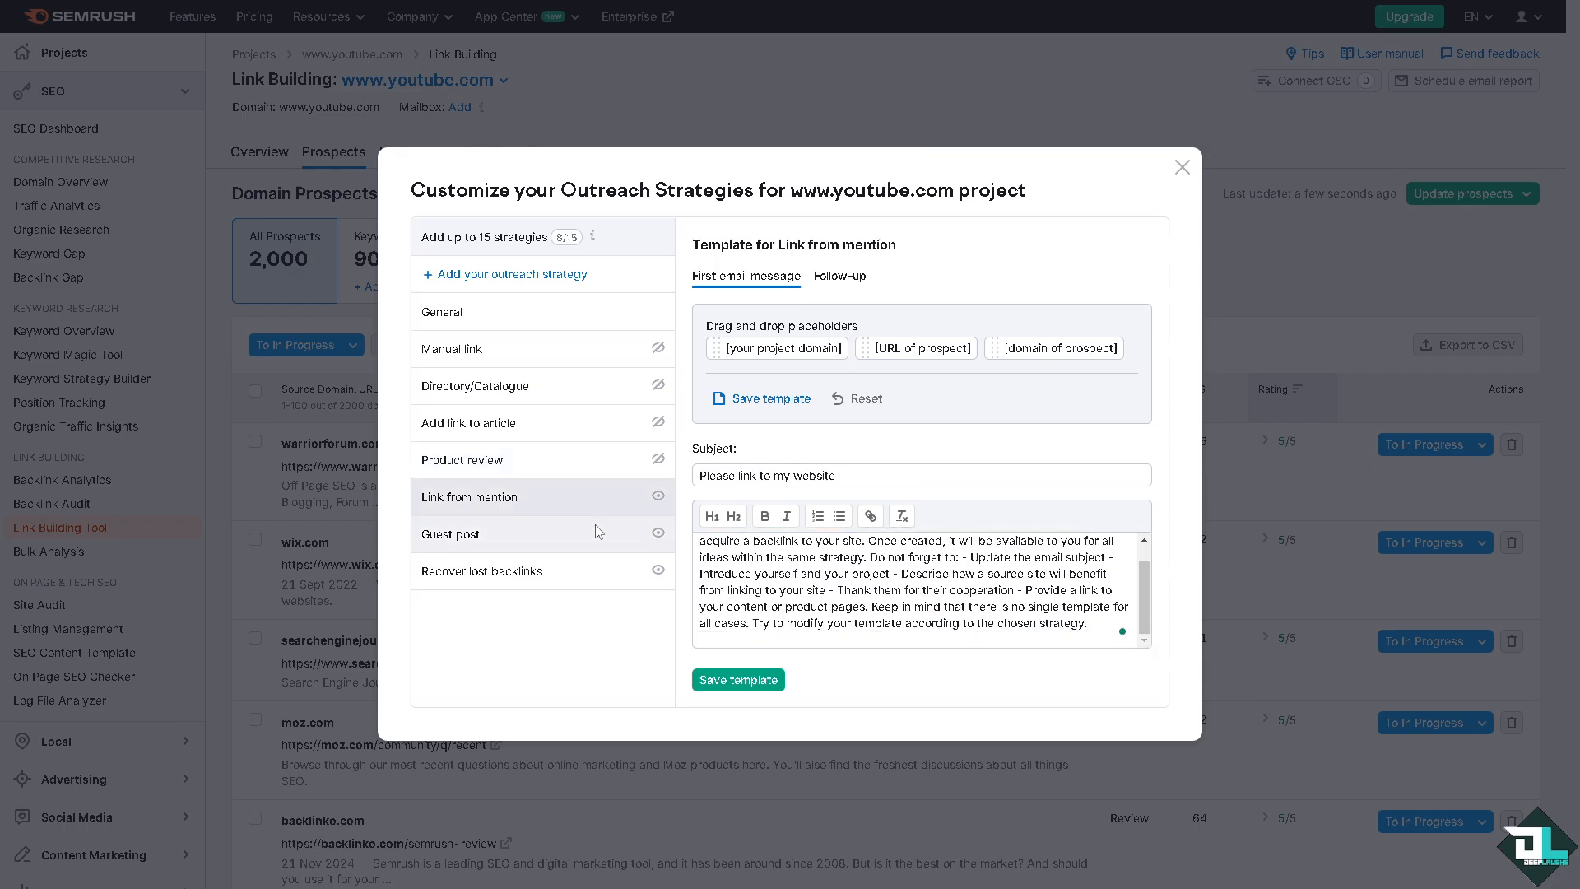
pyautogui.click(658, 532)
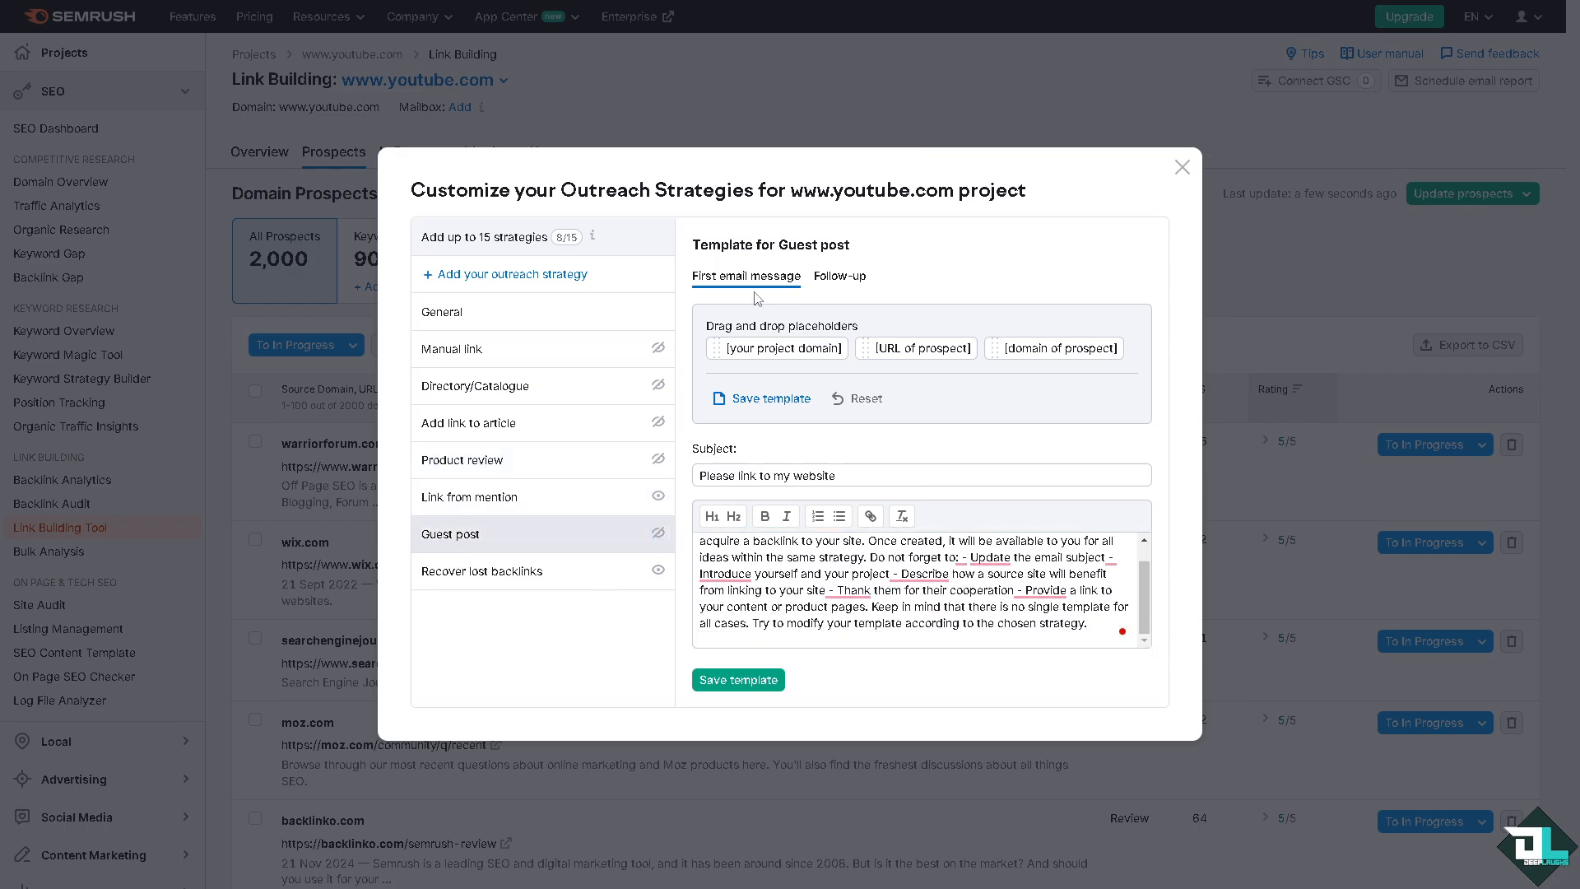
# Step: Add "How to Get Backlinks Semrush" after "RE:" in the Guest post follow-up subject, view the Recover lost backlinks template, and close the customization
pyautogui.click(833, 279)
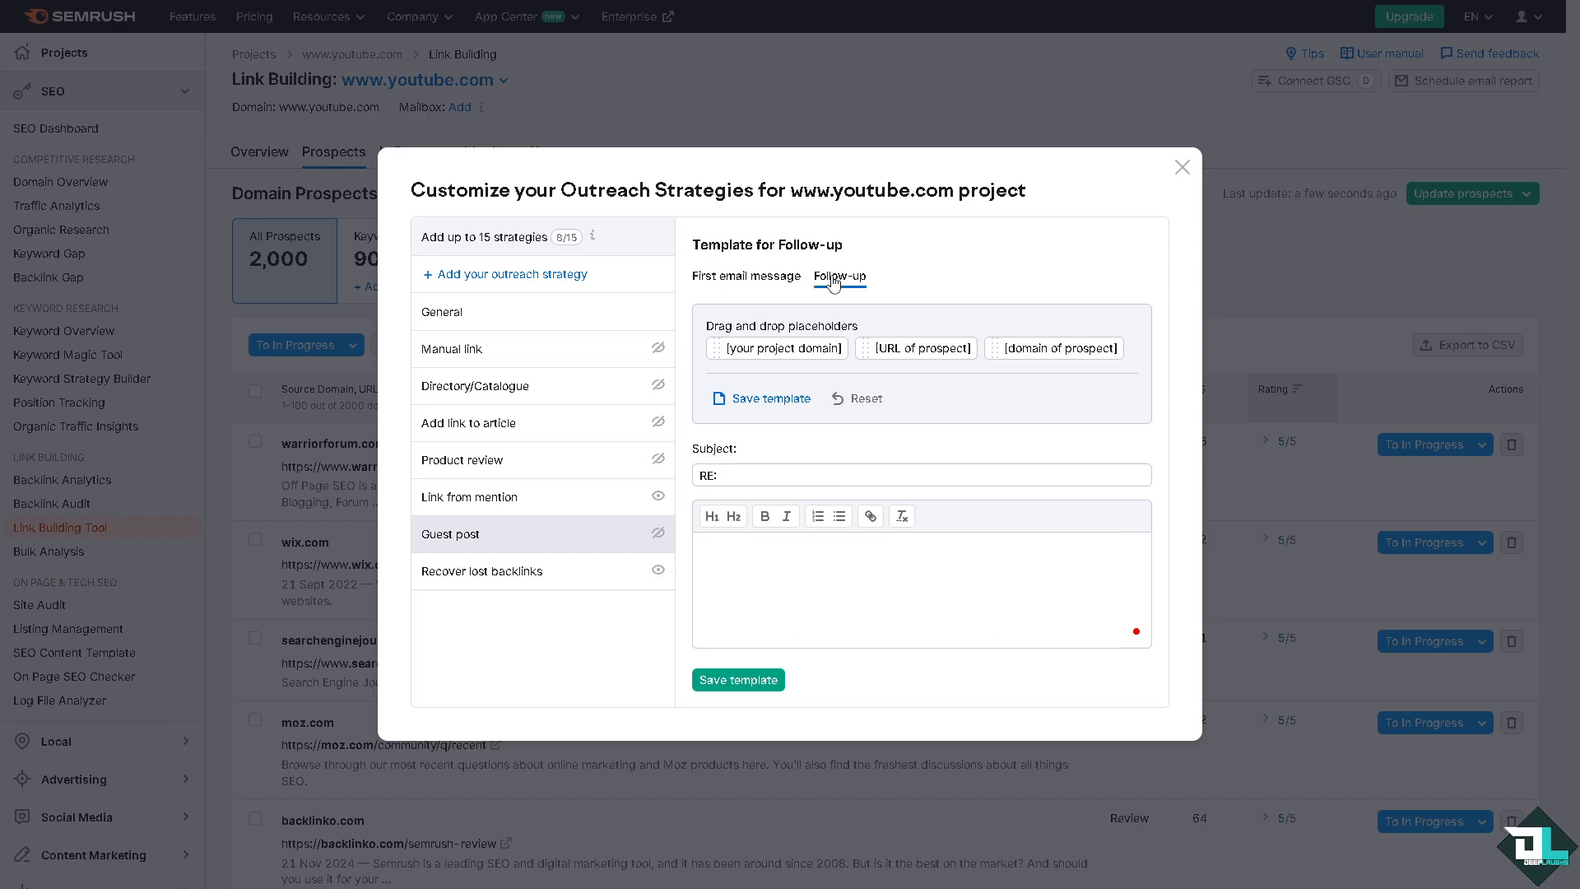
pyautogui.click(769, 471)
pyautogui.write('How to Get Backlinks Semrush')
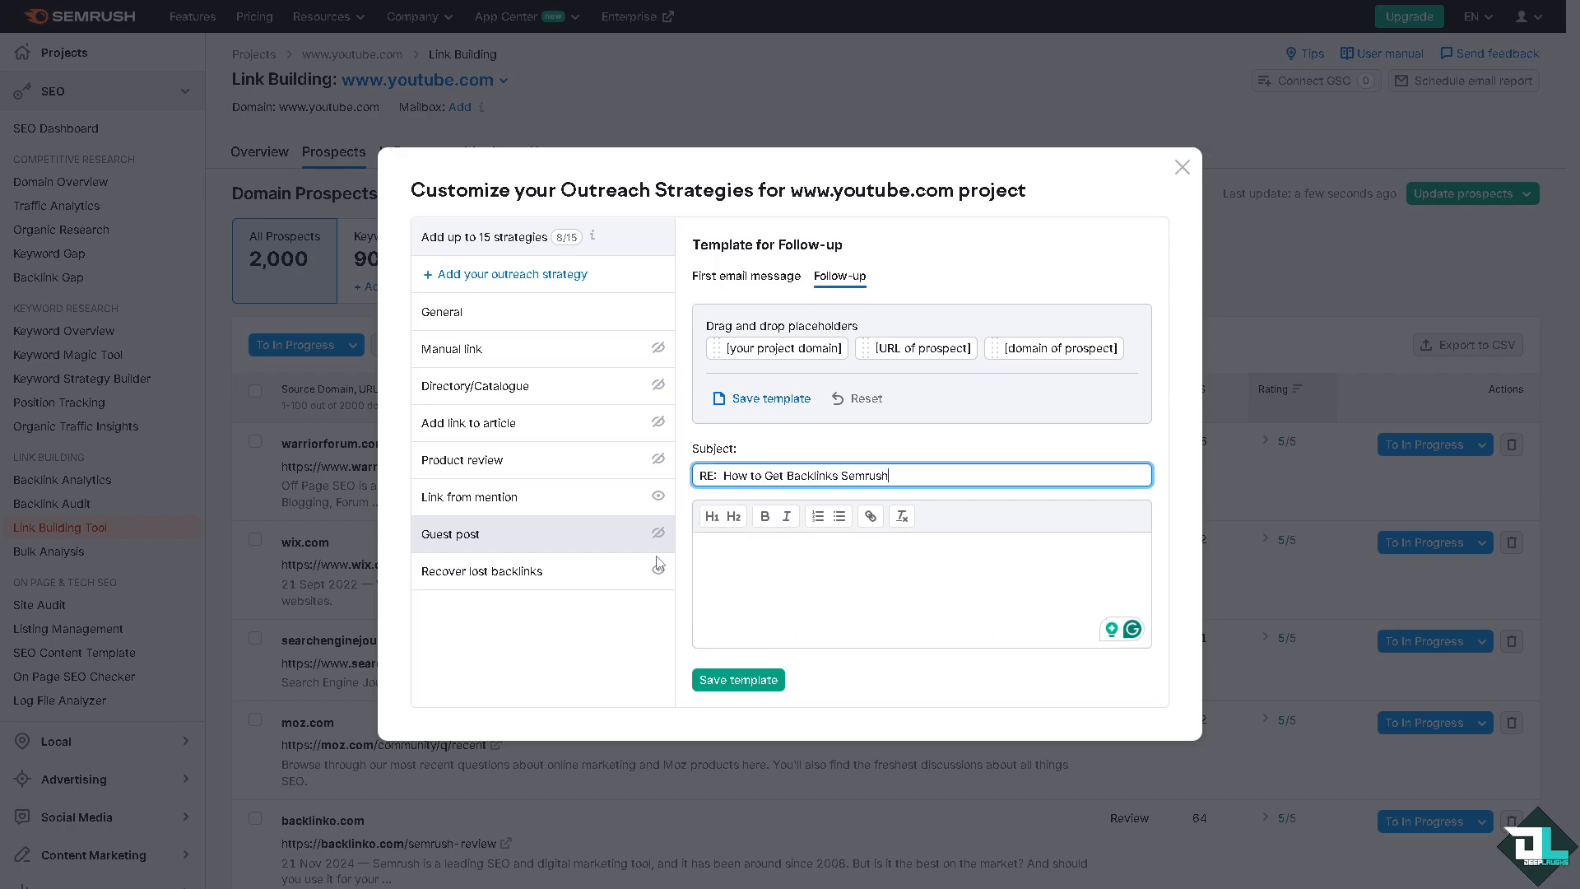
pyautogui.click(580, 578)
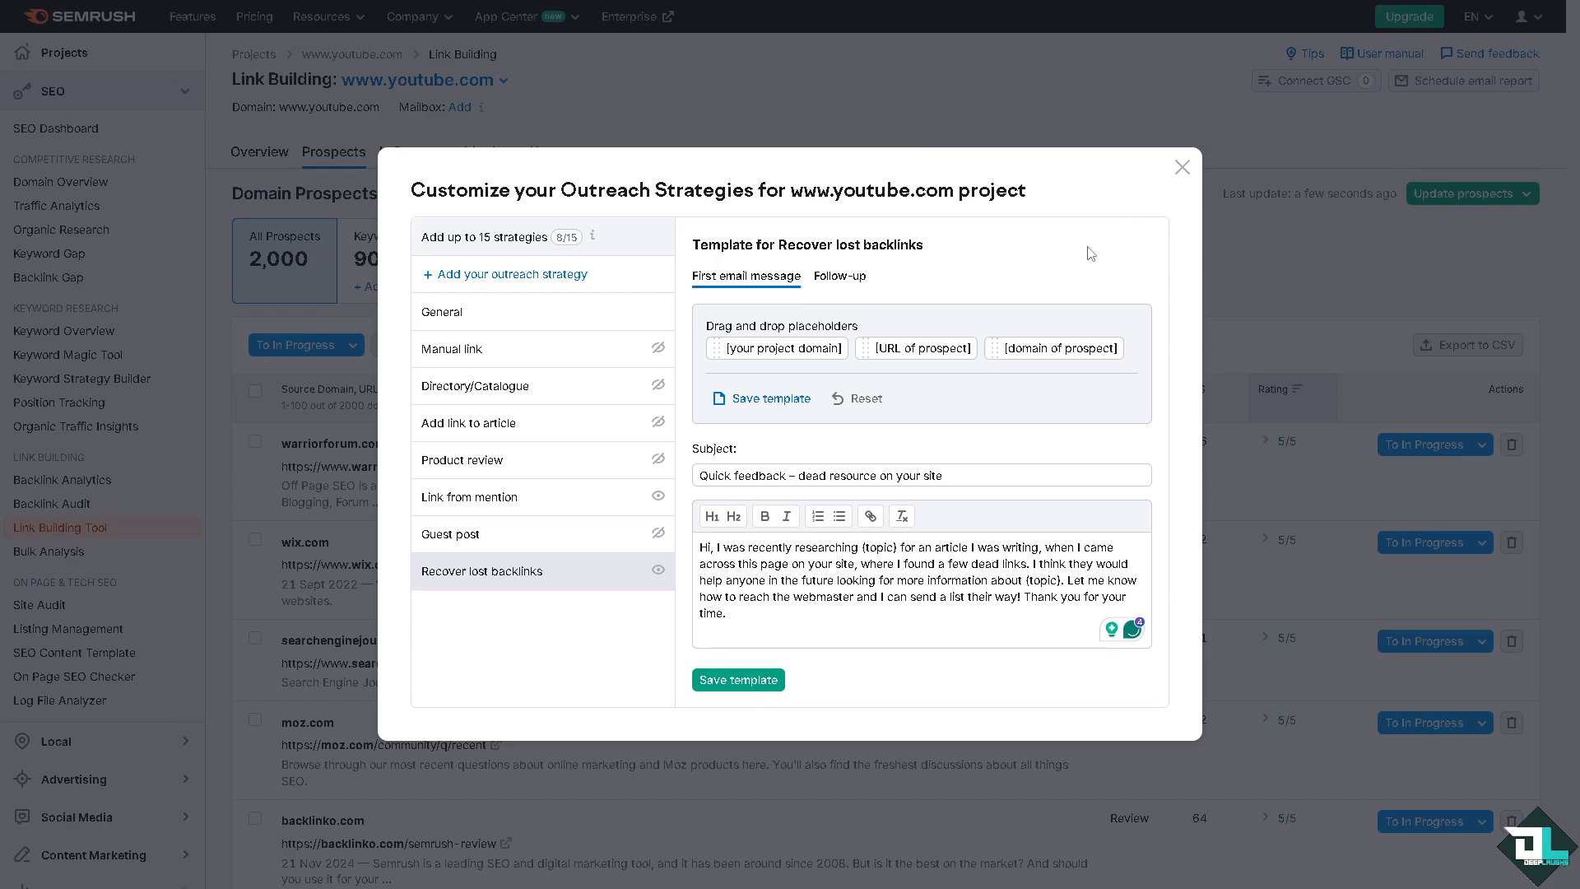
pyautogui.click(1181, 168)
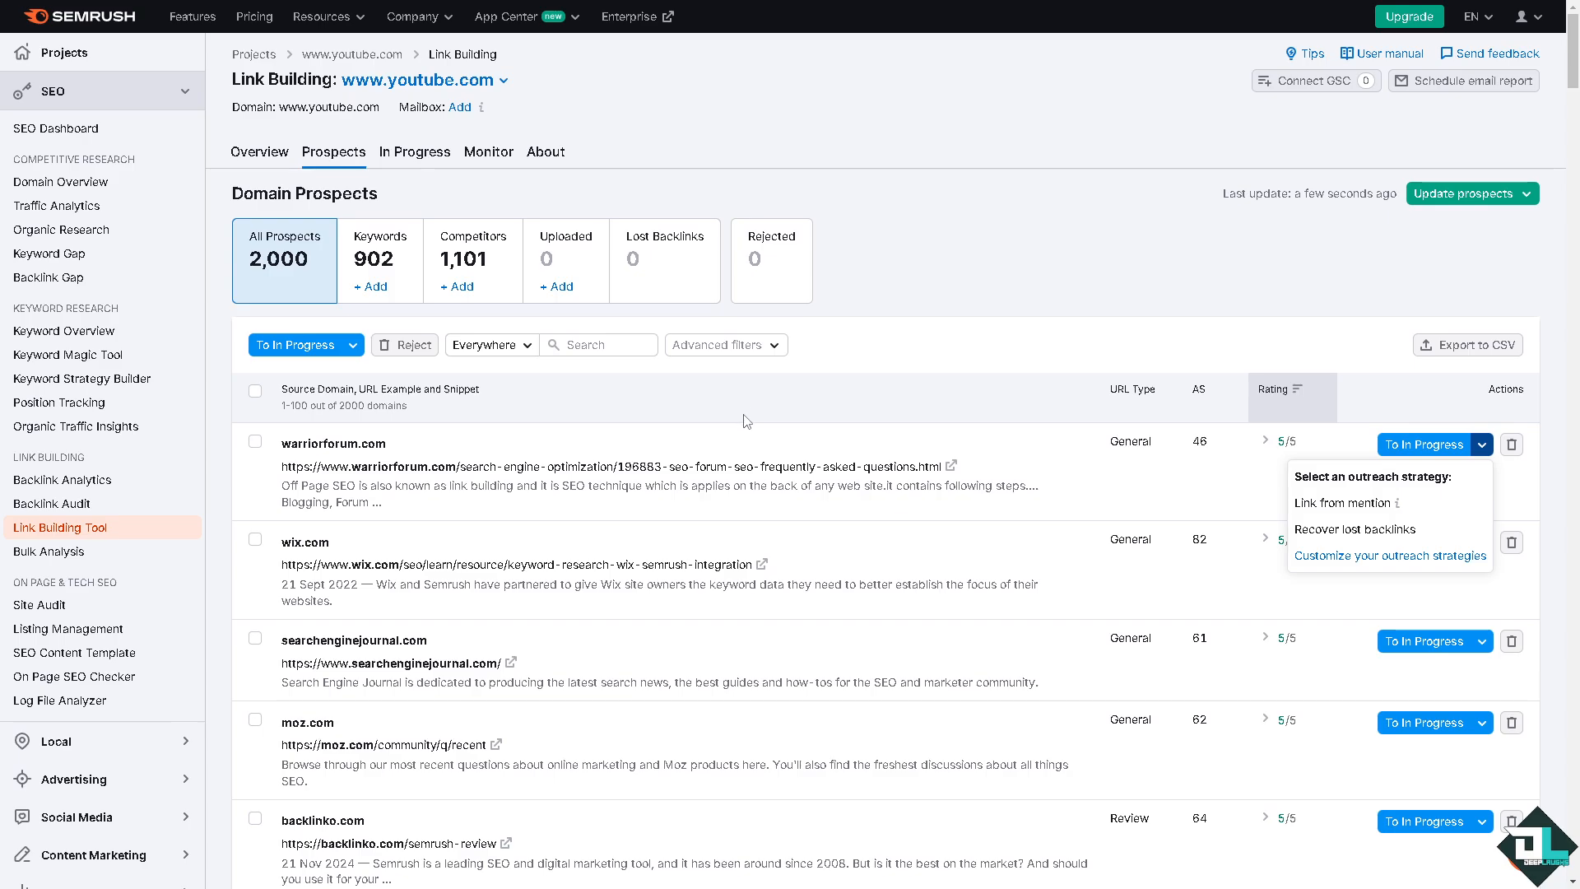
# Step: Examine the outreach strategies available for warriorforum.com and look through the list of domain prospects
pyautogui.scroll(-3, 766, 452)
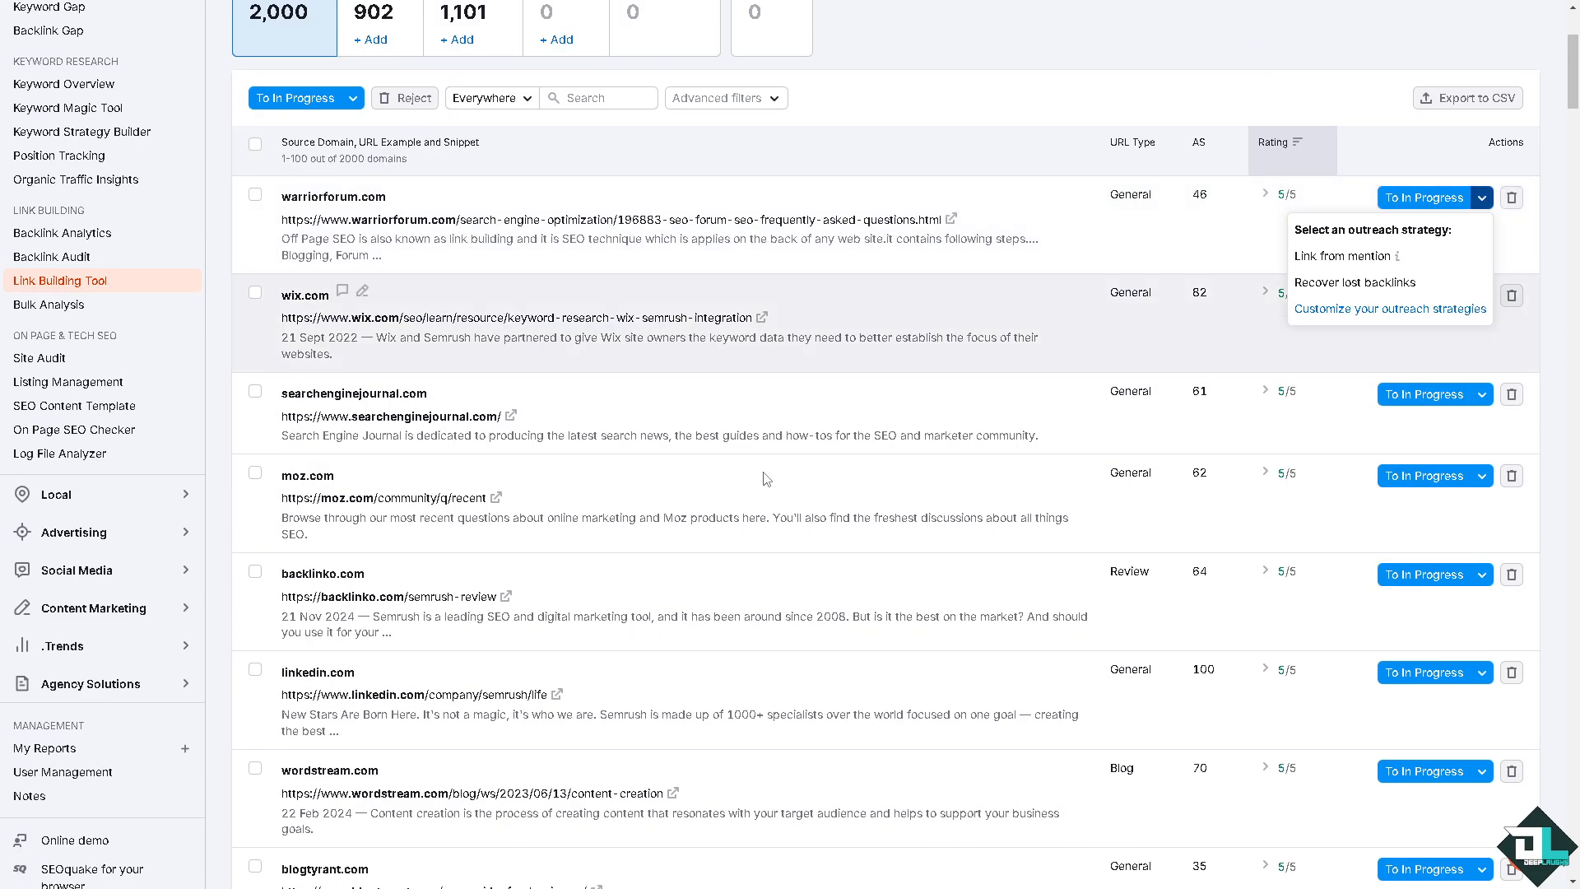
pyautogui.click(1482, 204)
pyautogui.click(1481, 204)
pyautogui.scroll(-1, 670, 228)
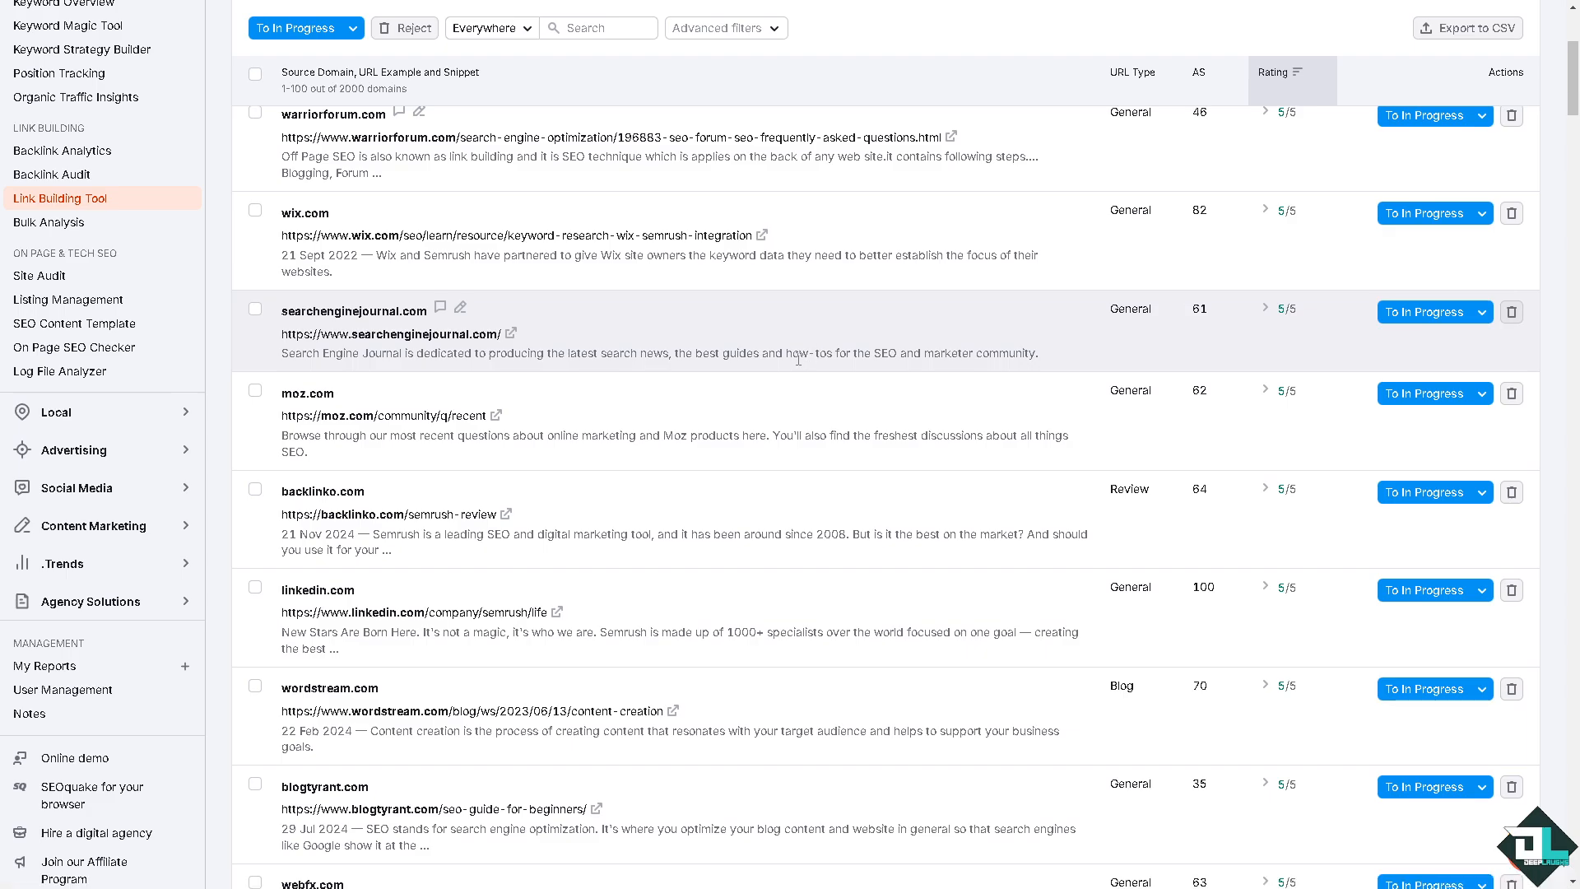
pyautogui.scroll(4, 495, 221)
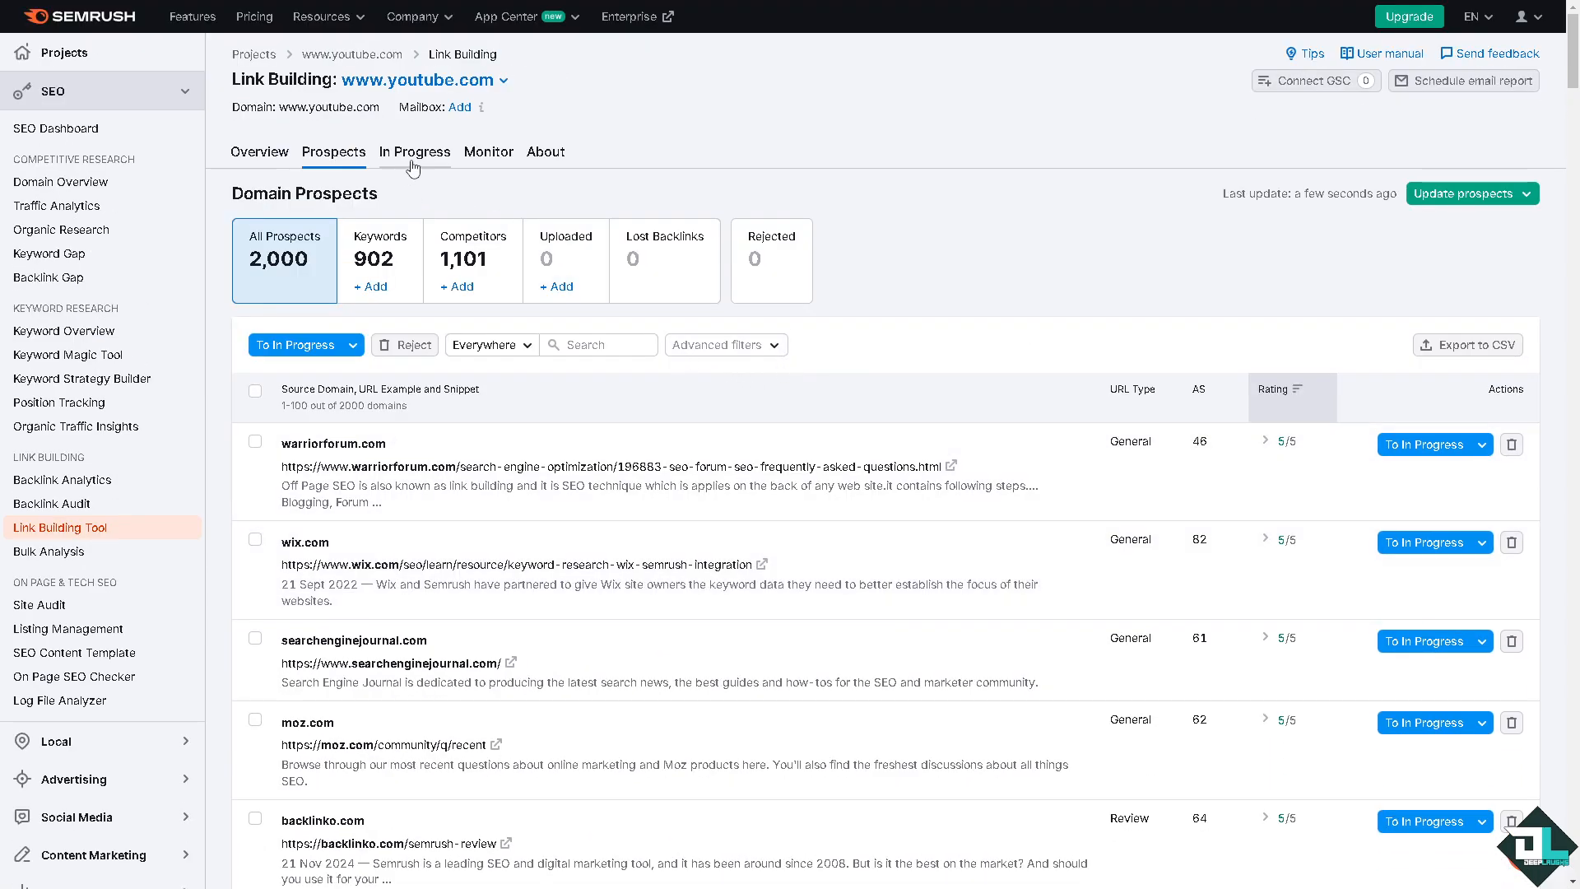
# Step: View the project's In Progress section, revisit the prospects list from it, and return to In Progress
pyautogui.click(412, 162)
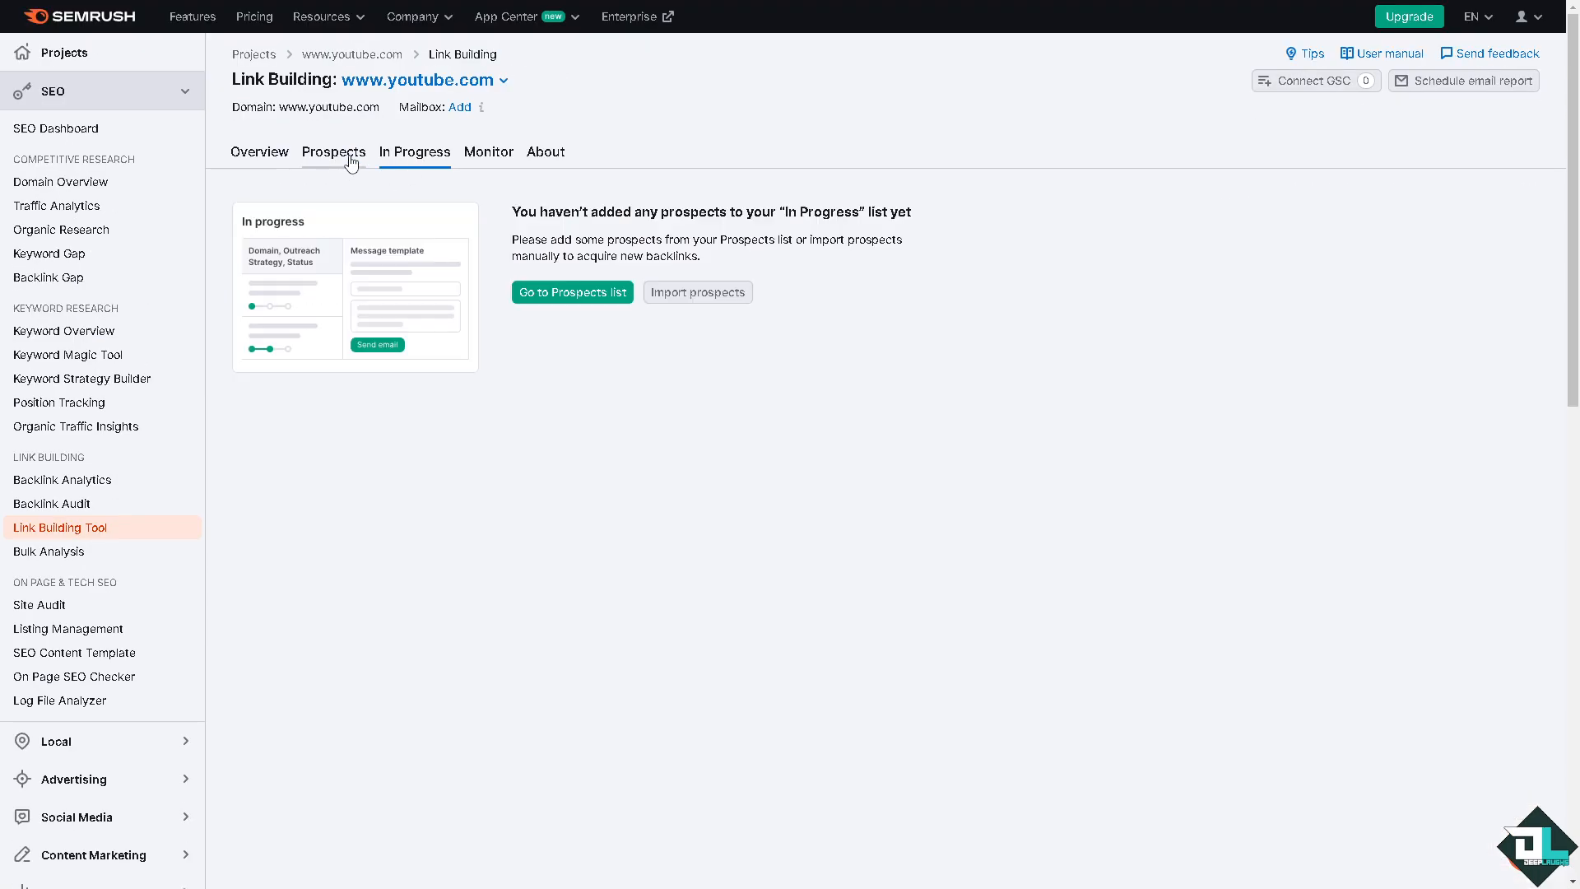
pyautogui.click(543, 304)
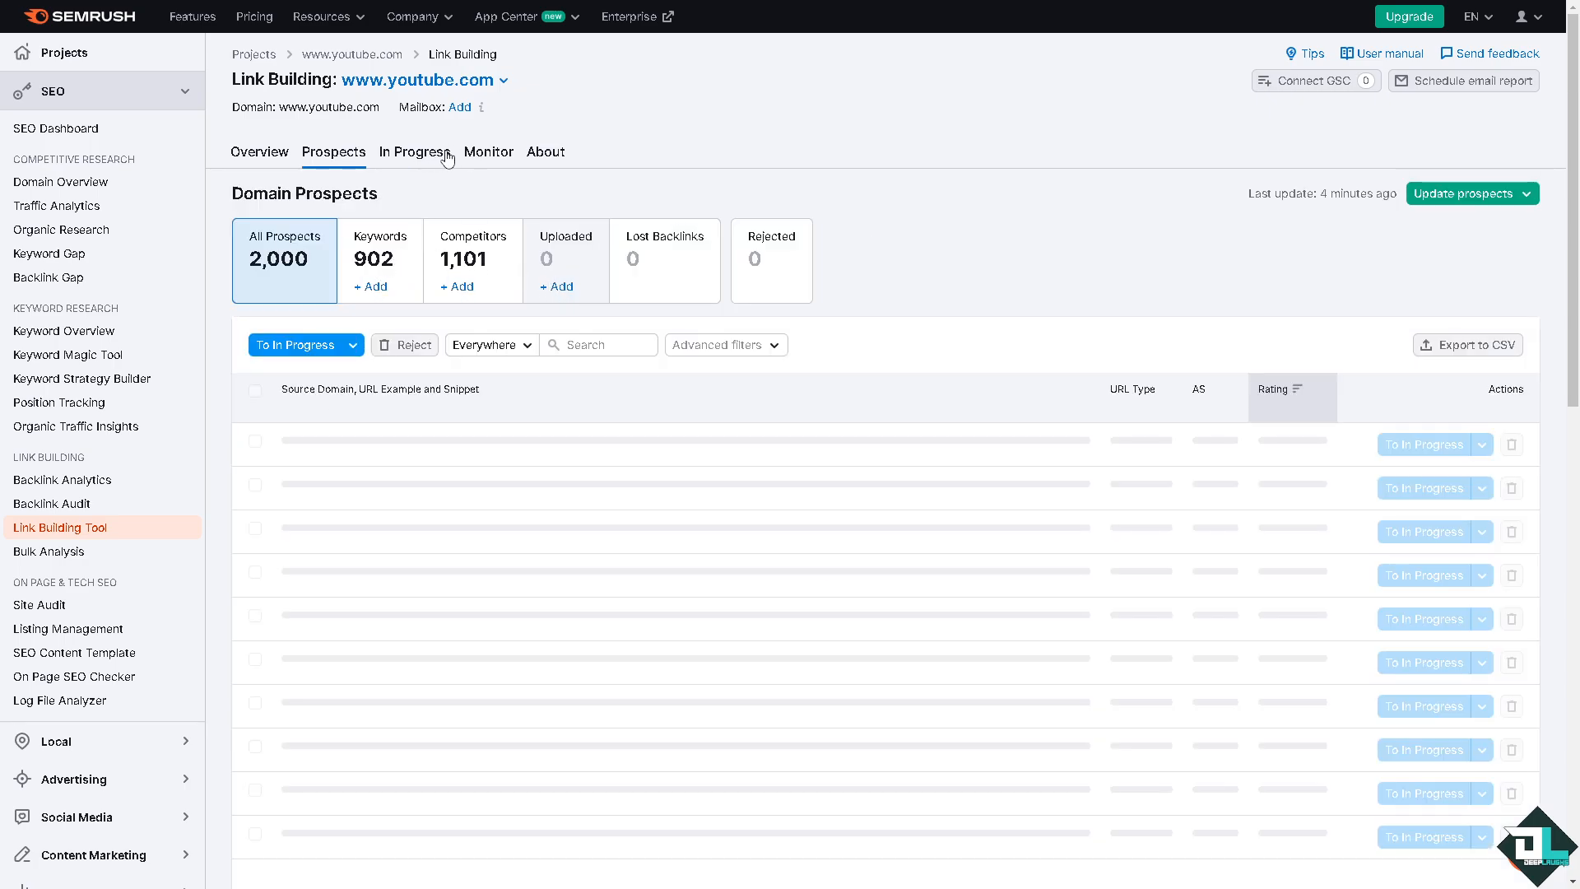
pyautogui.click(421, 160)
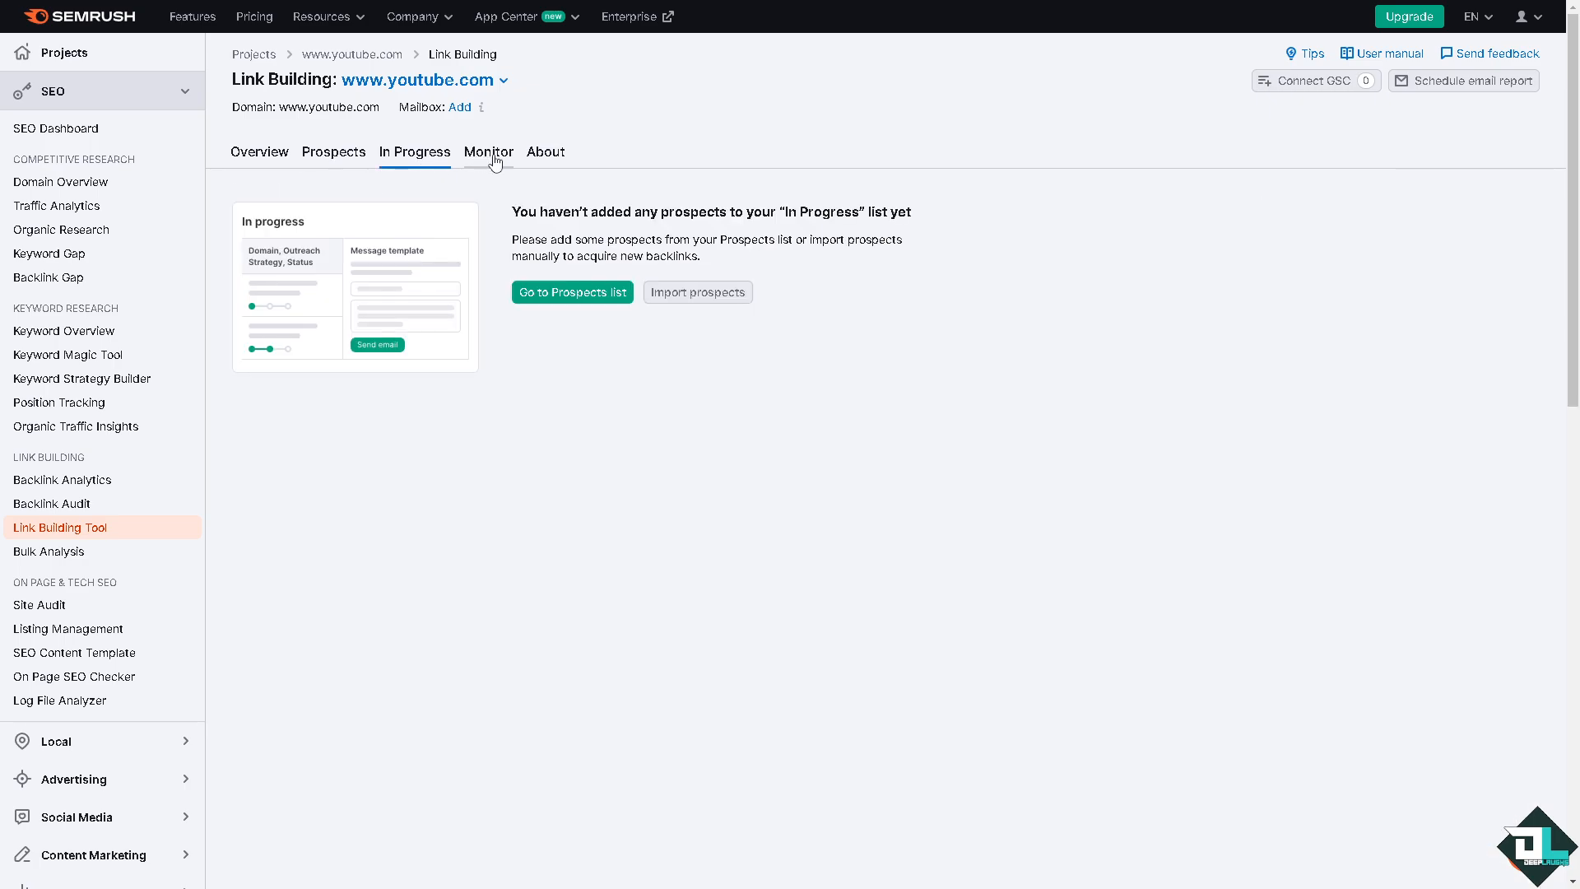
# Step: Check the outreach strategies offered when importing prospects to In Progress, close the import without adding domains, and view the Monitor section
pyautogui.click(697, 295)
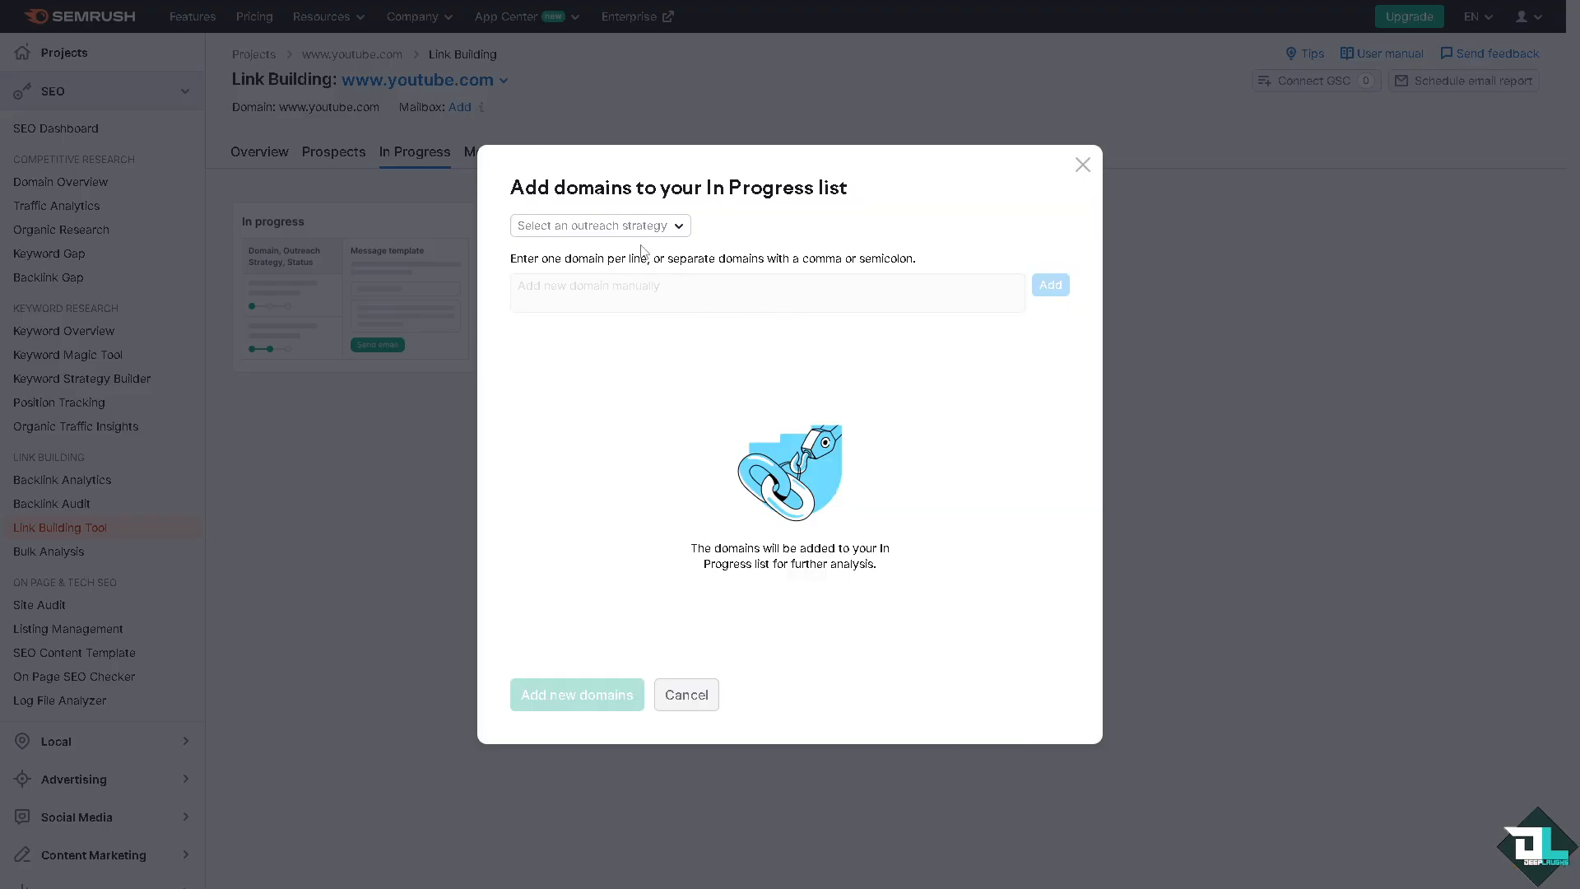
pyautogui.click(646, 229)
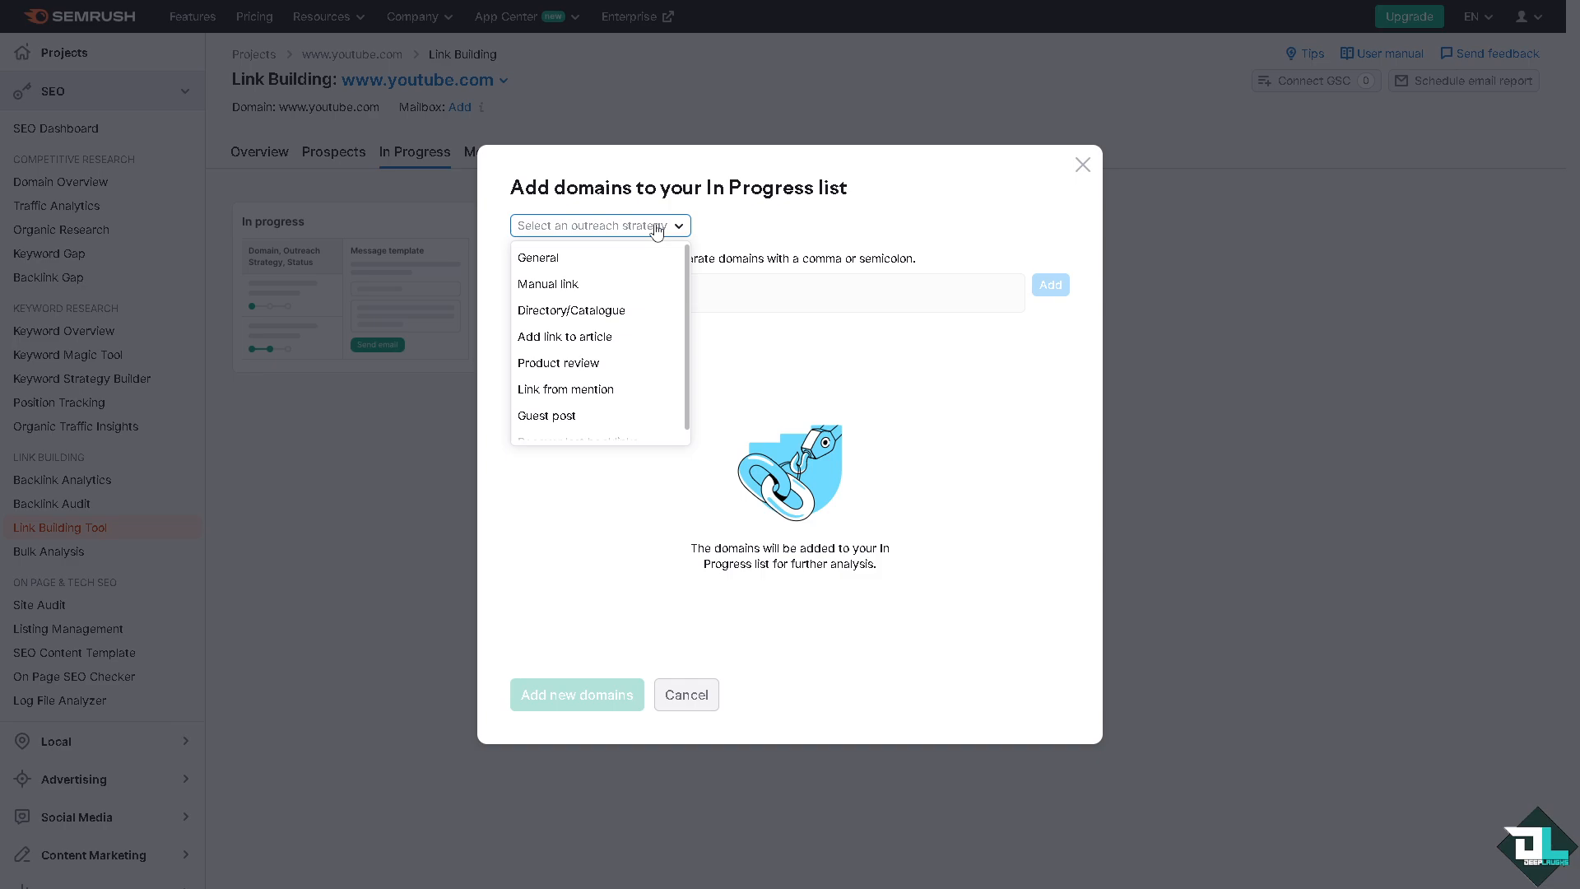
pyautogui.click(757, 229)
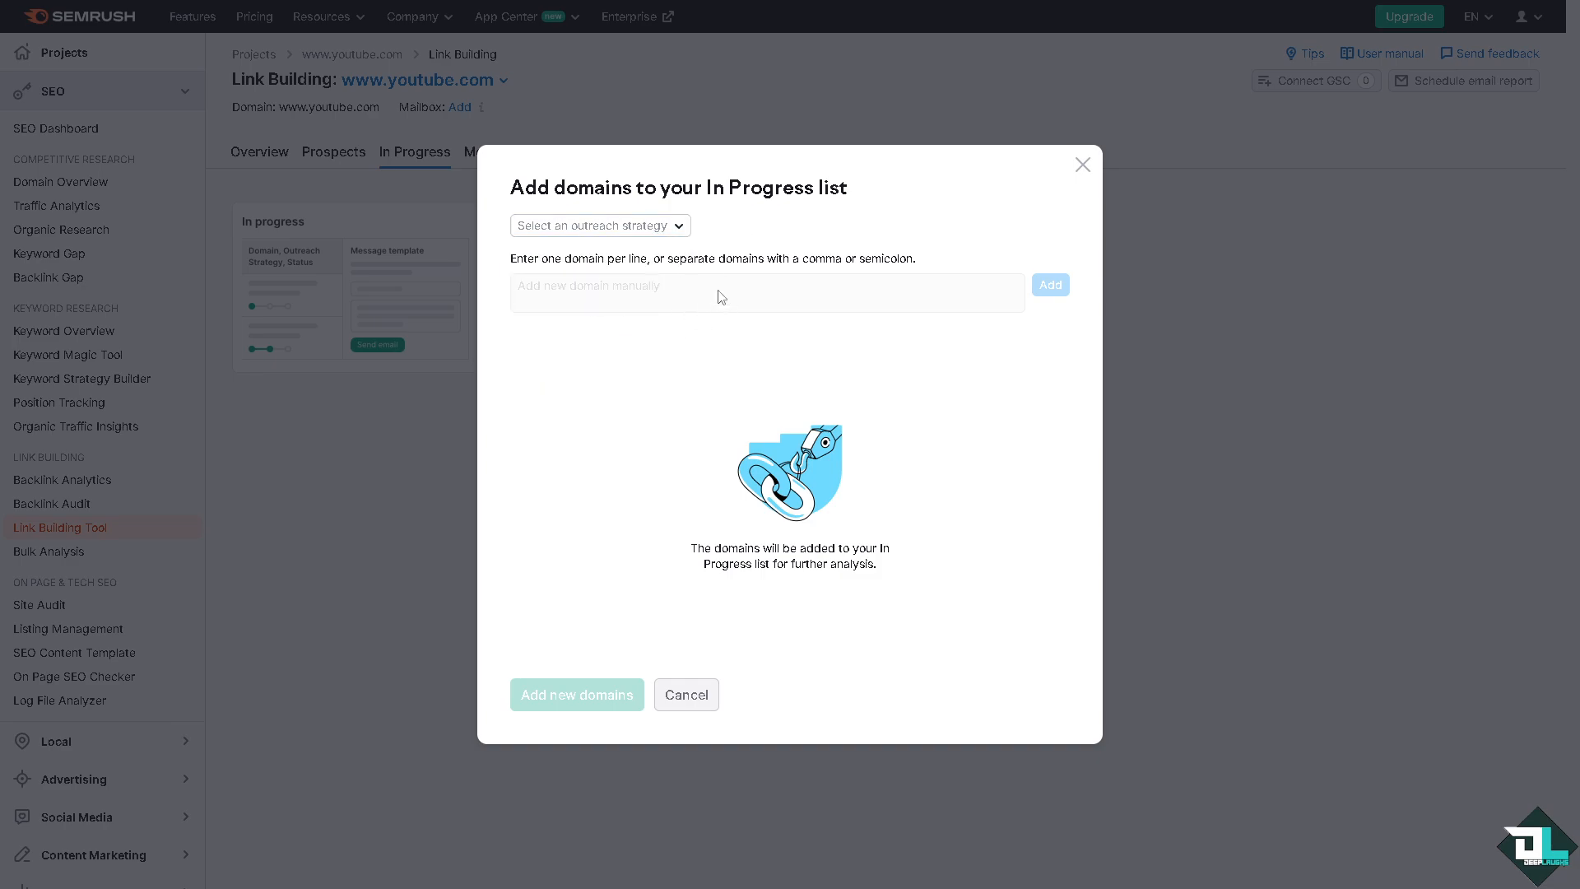
pyautogui.click(1083, 165)
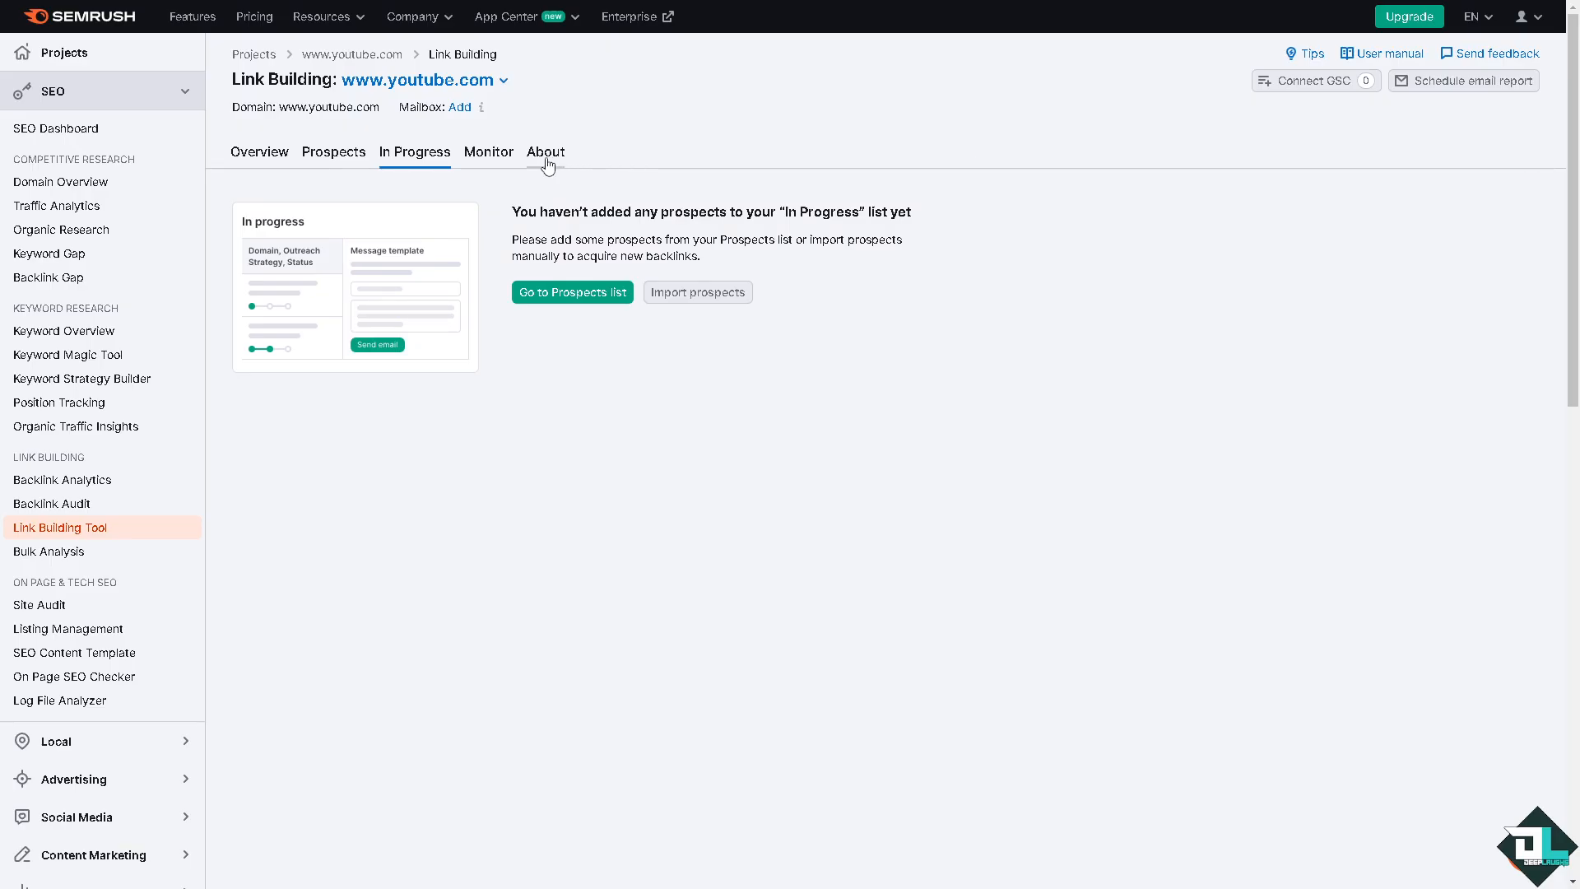
pyautogui.click(494, 163)
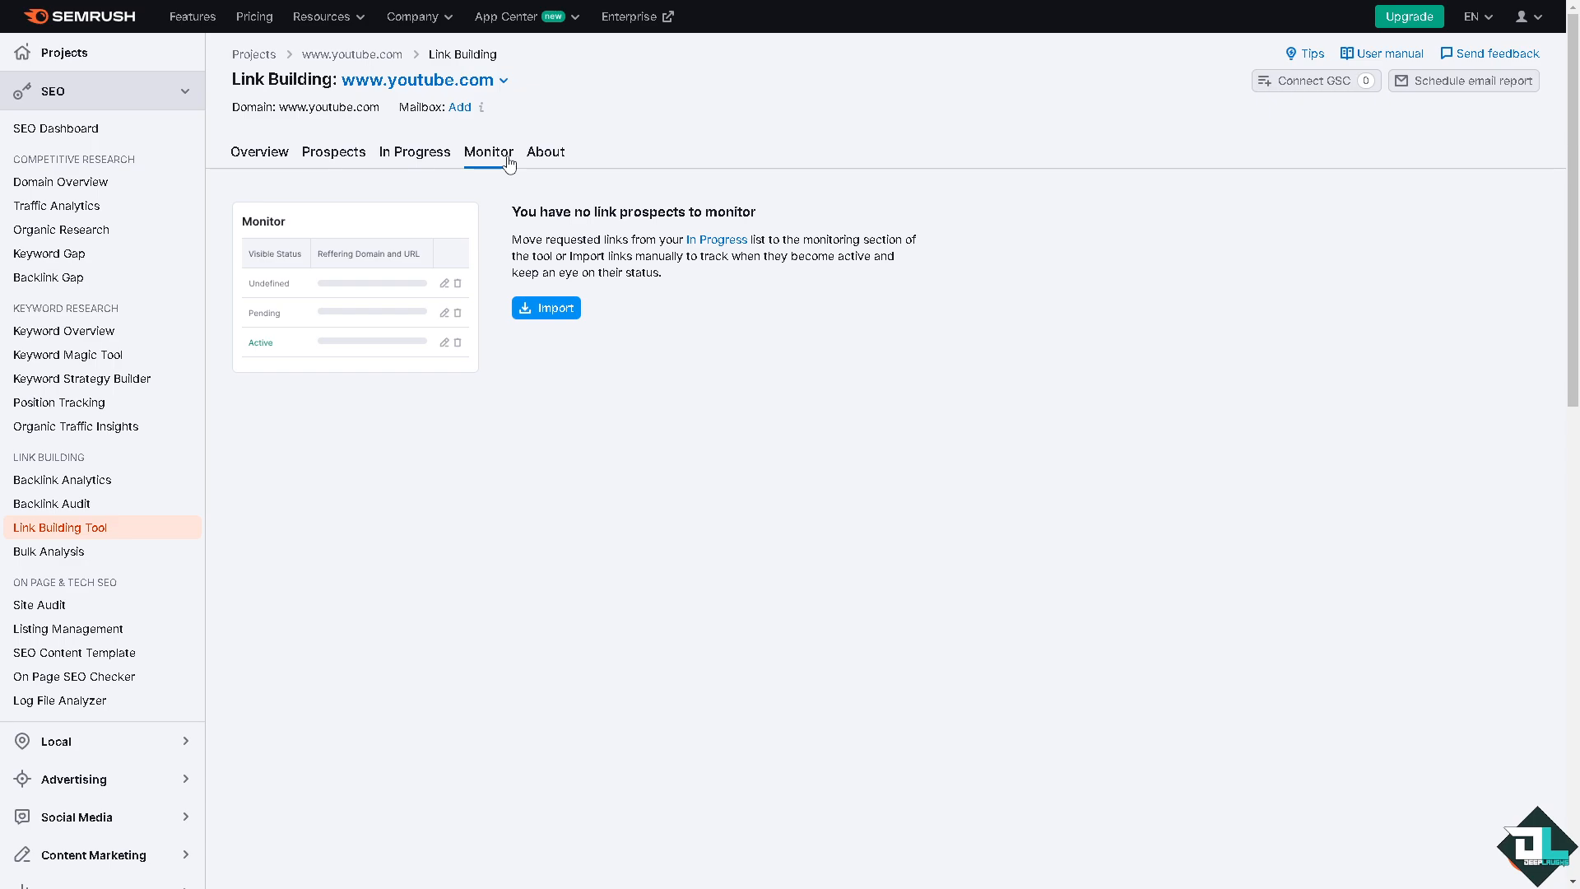